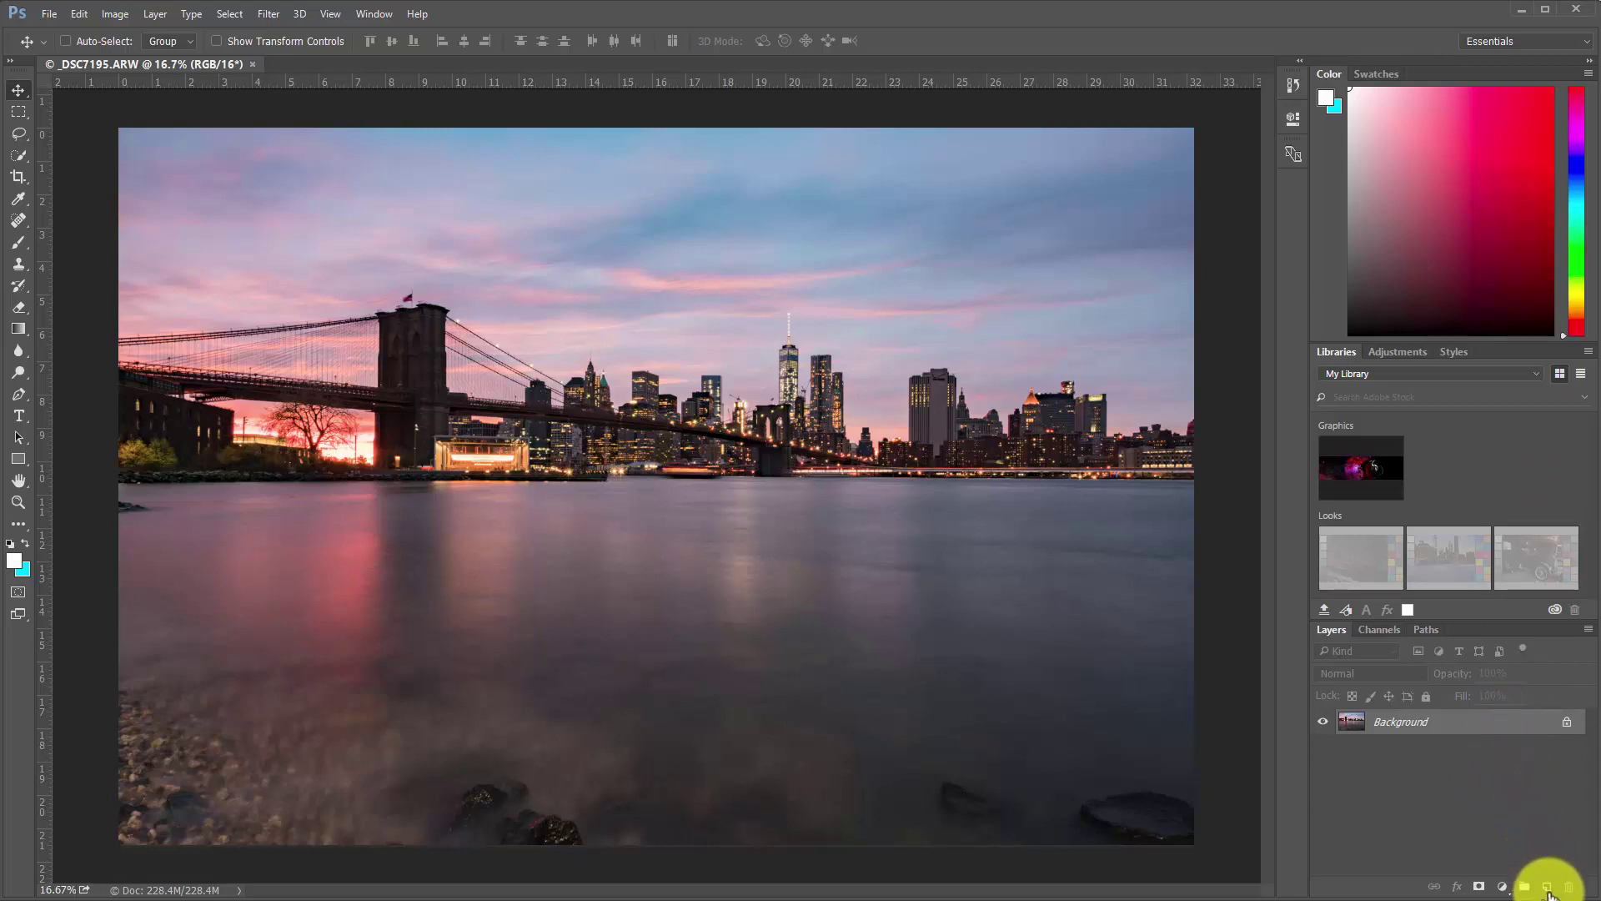
Duplicate the Background layer, deleting the accidental extra Background copy 2
{"action": "left_click_drag", "start_coordinate": [1529, 728], "coordinate": [1547, 887]}
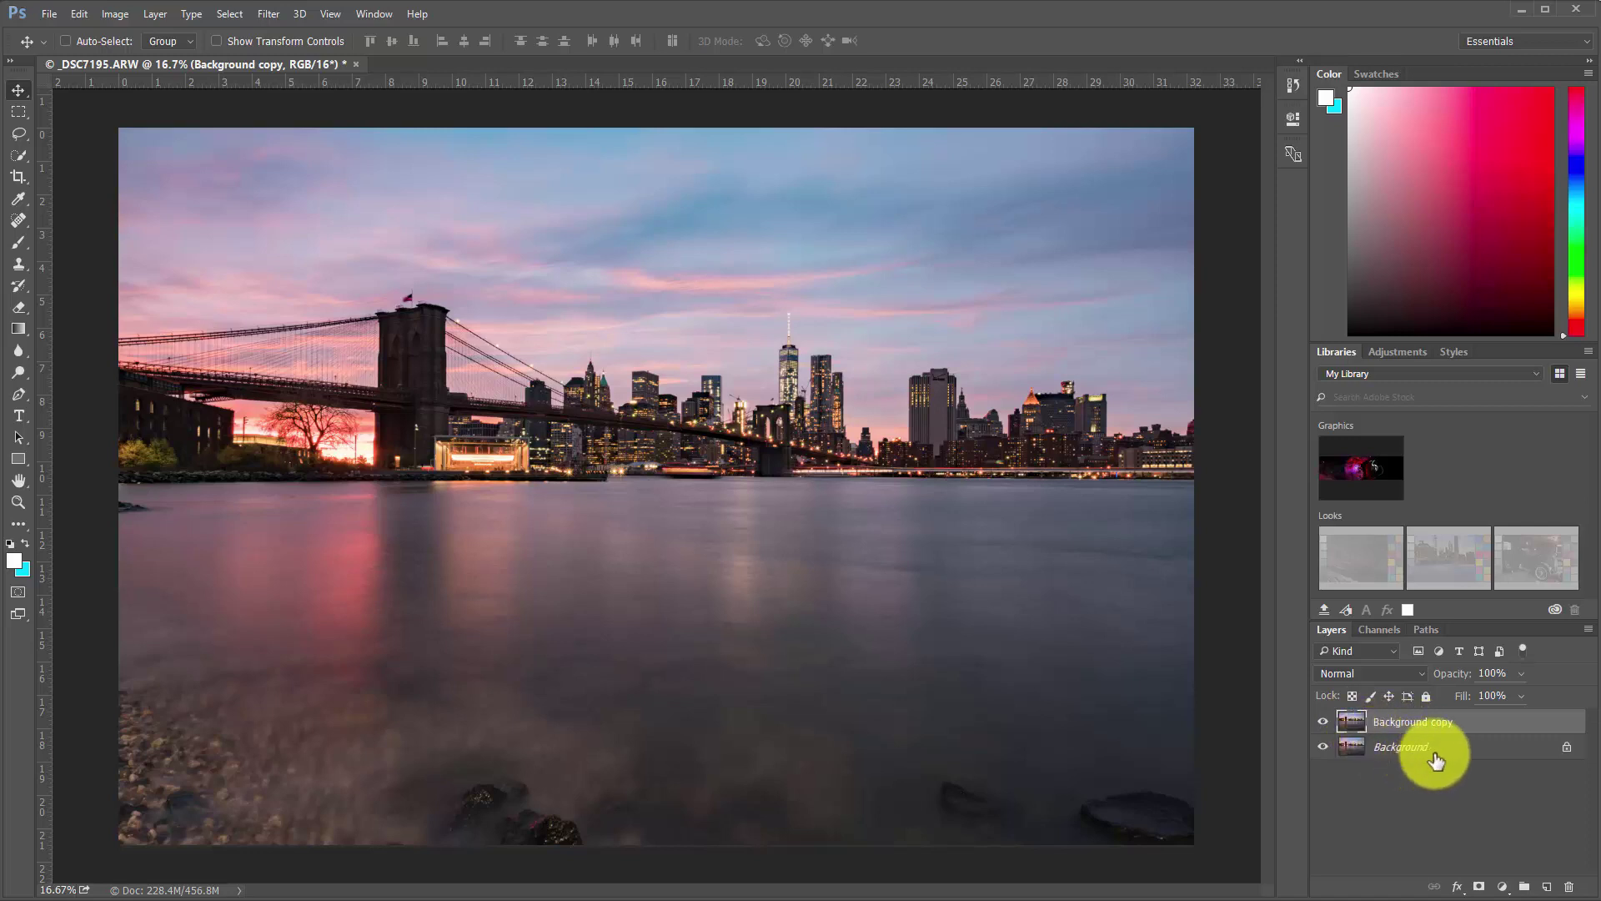
{"action": "left_click_drag", "start_coordinate": [1449, 753], "coordinate": [1547, 881]}
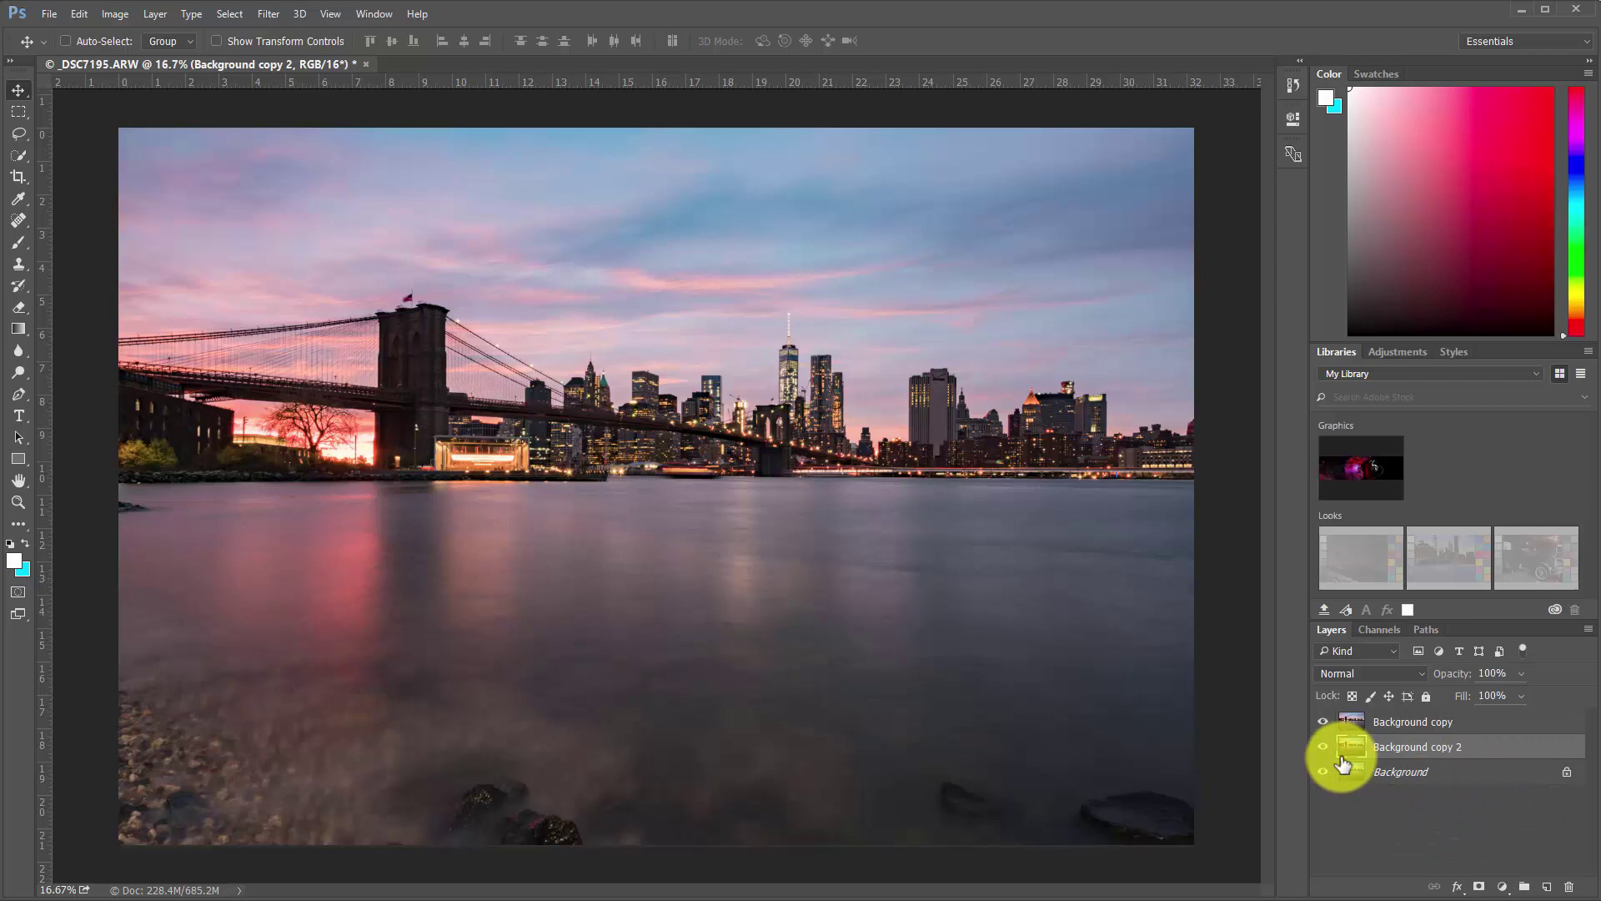
{"action": "left_click", "coordinate": [1569, 887]}
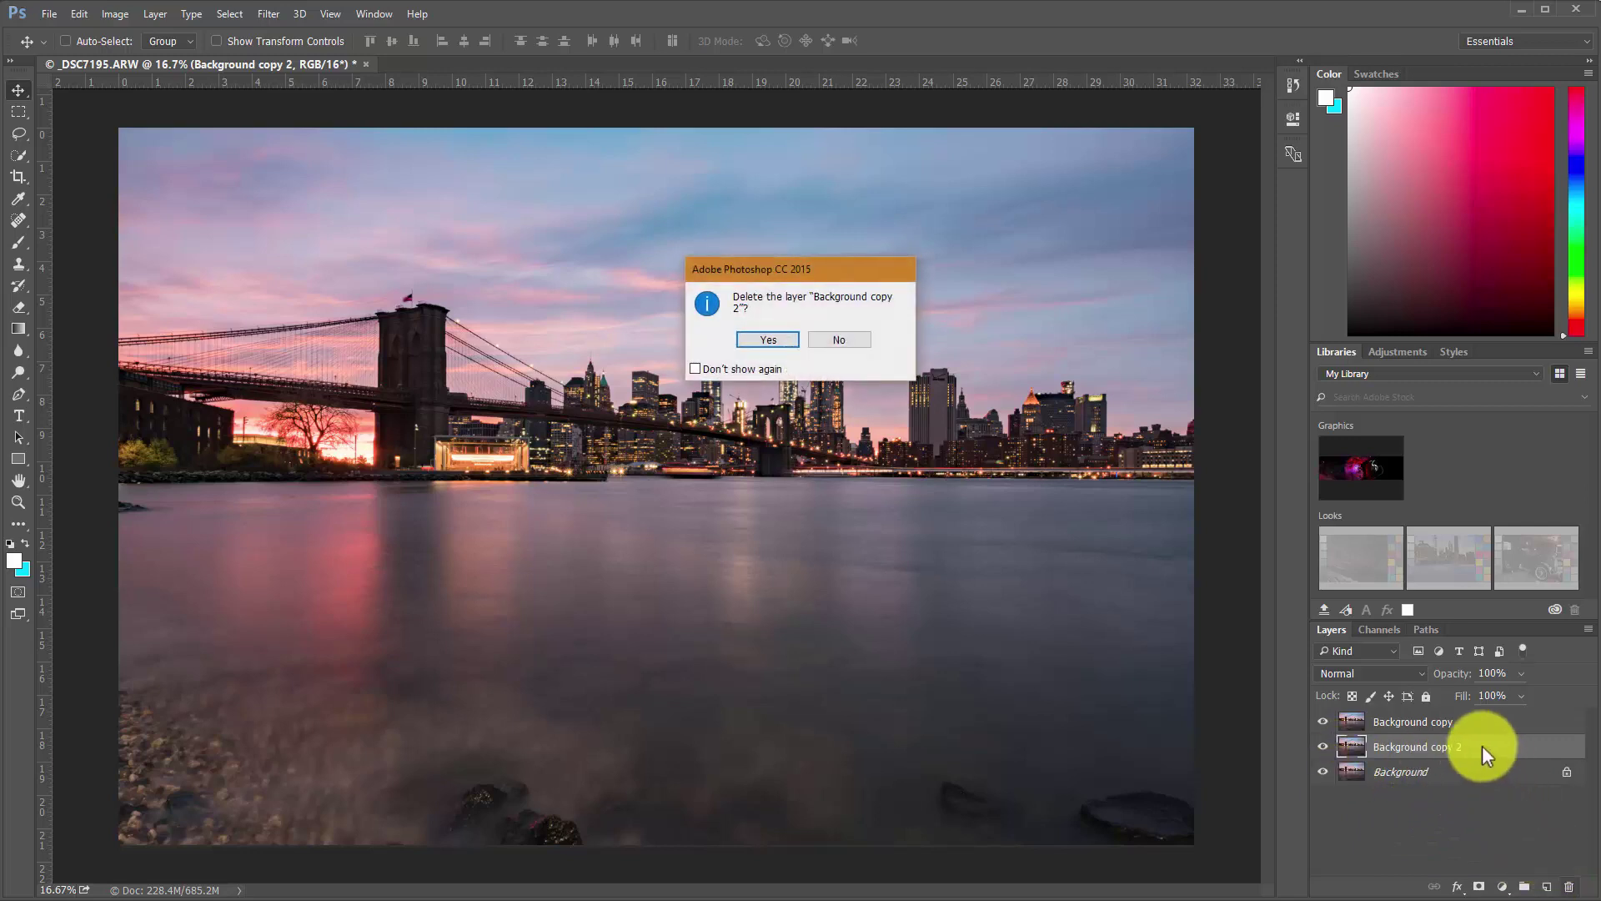
{"action": "left_click", "coordinate": [767, 339]}
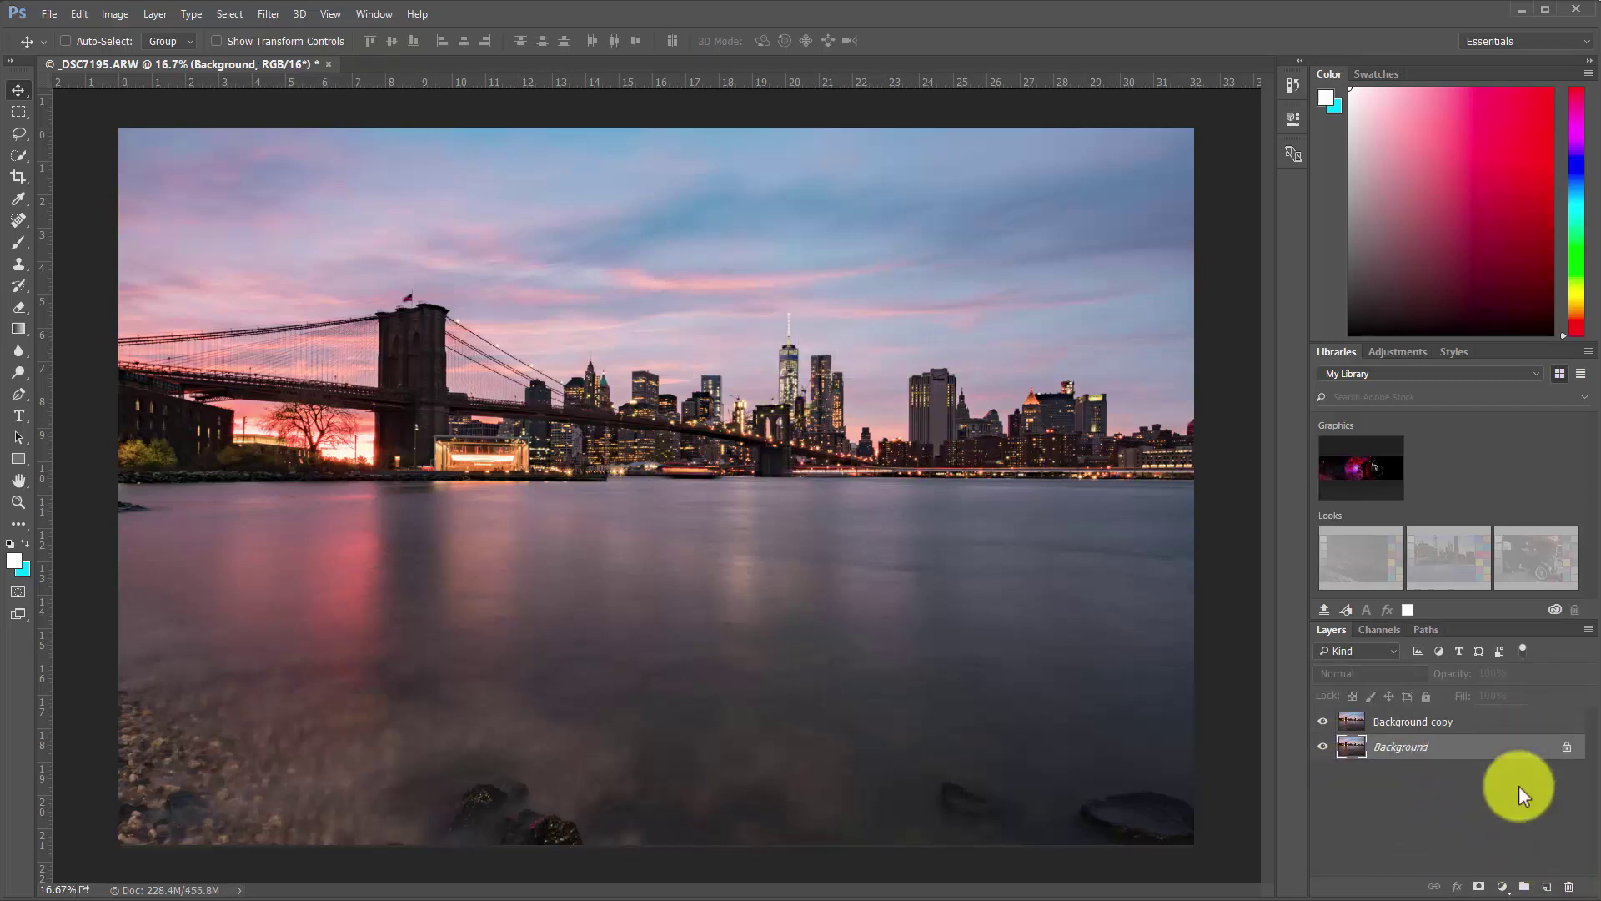
Select the Background copy layer and go to Filter > Topaz Labs
{"action": "left_click", "coordinate": [1490, 727]}
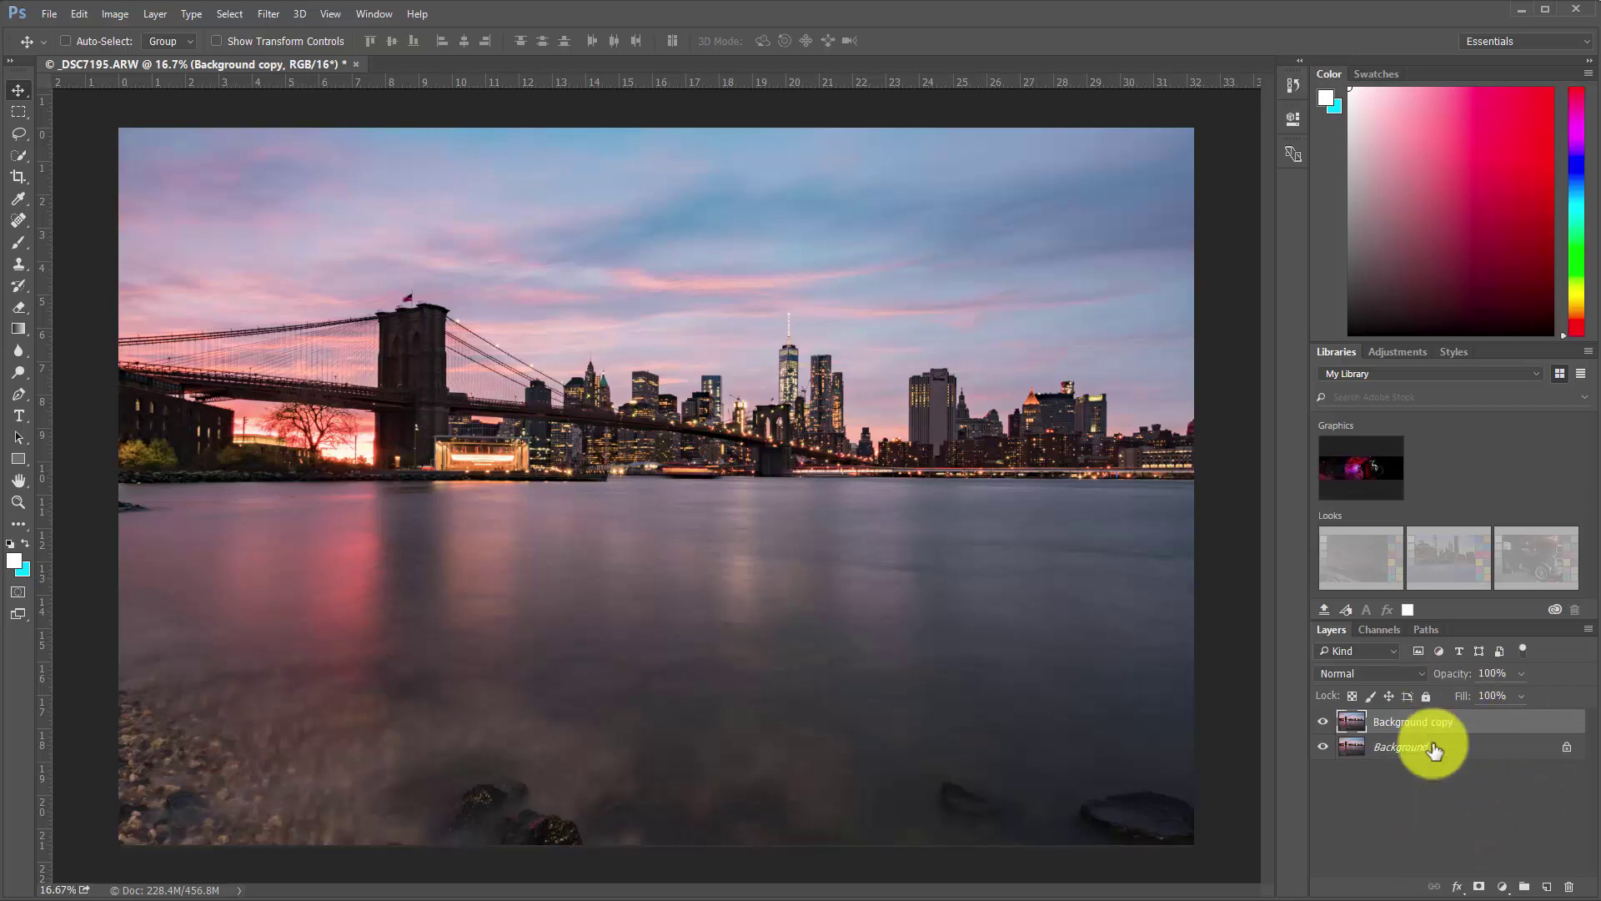
{"action": "left_click", "coordinate": [266, 16]}
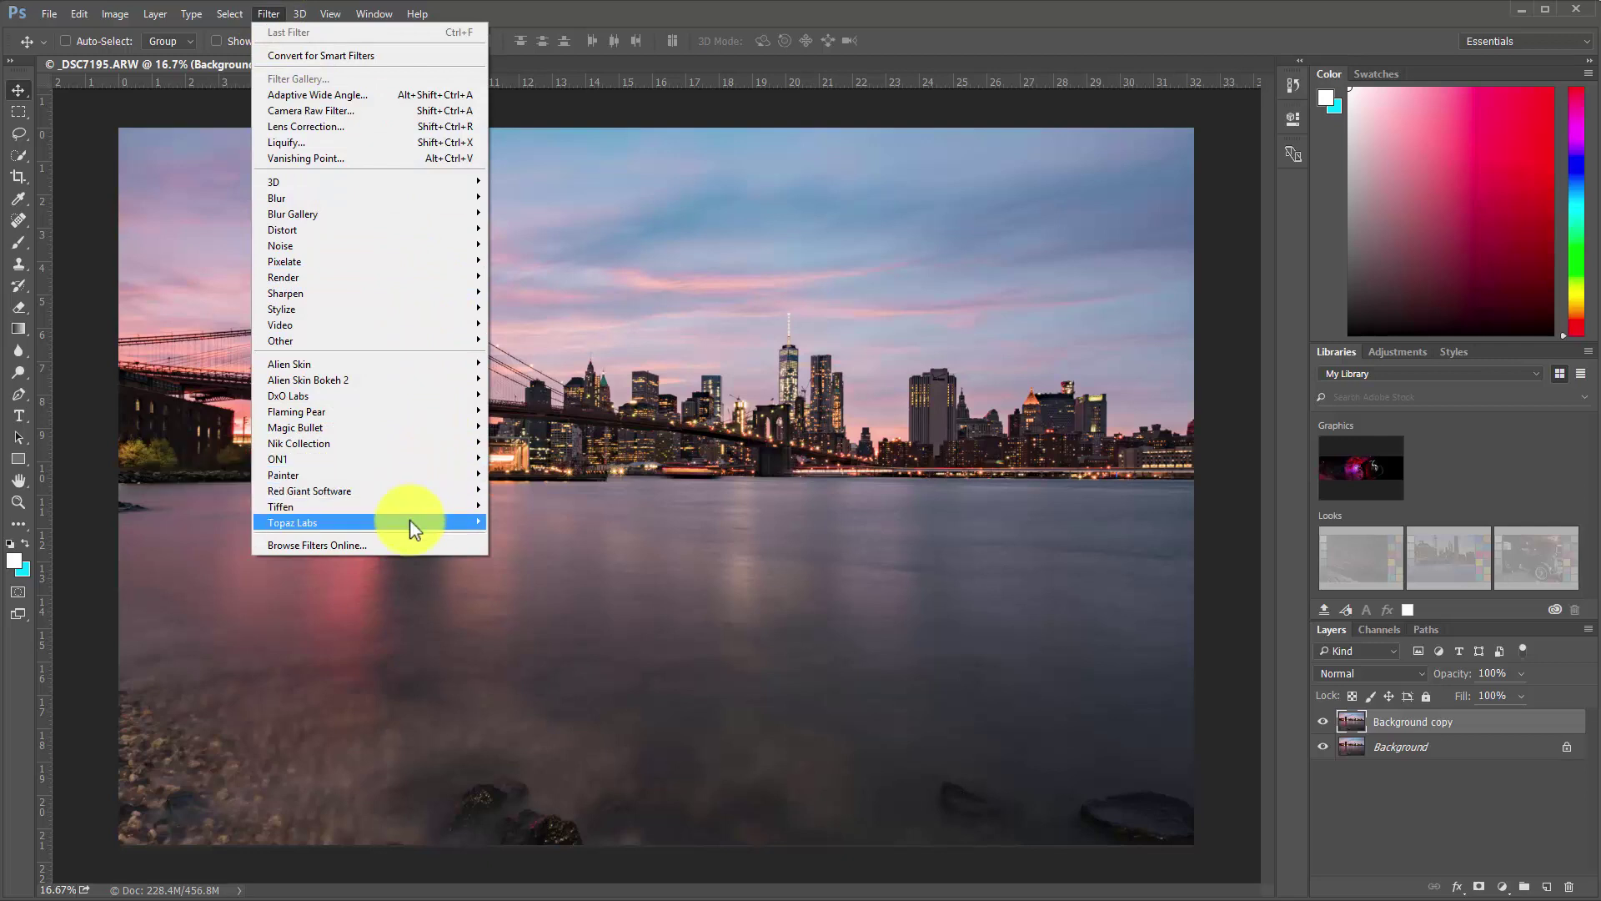
{"action": "mouse_move", "coordinate": [399, 523]}
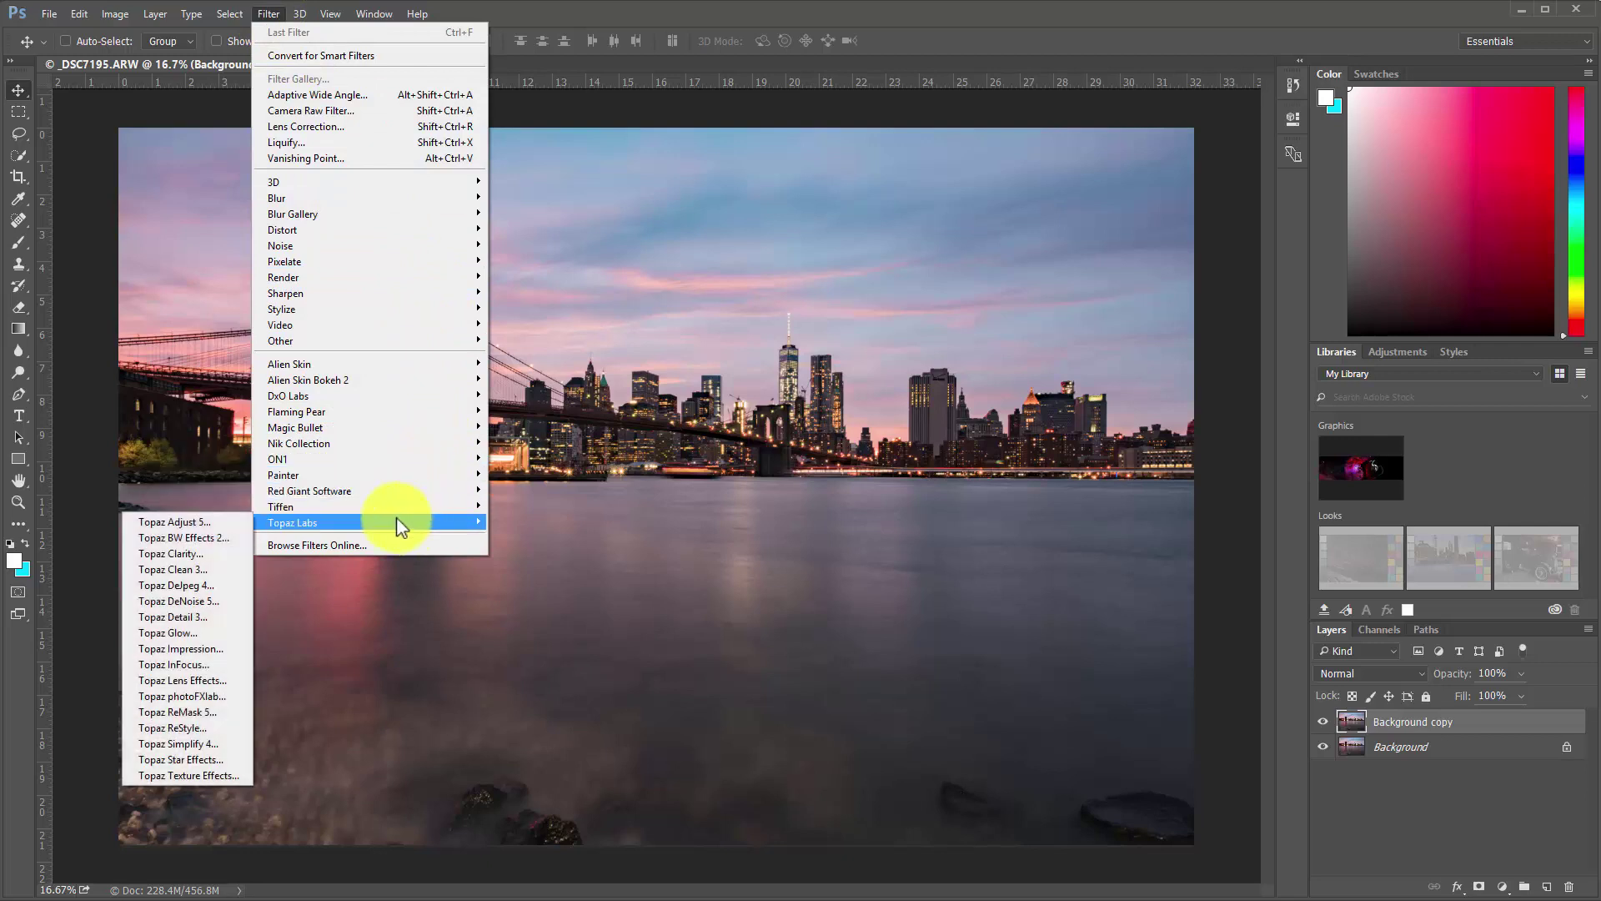
Launch Topaz Glow on Background copy and apply the Blazing Neon II effect
{"action": "left_click", "coordinate": [187, 642]}
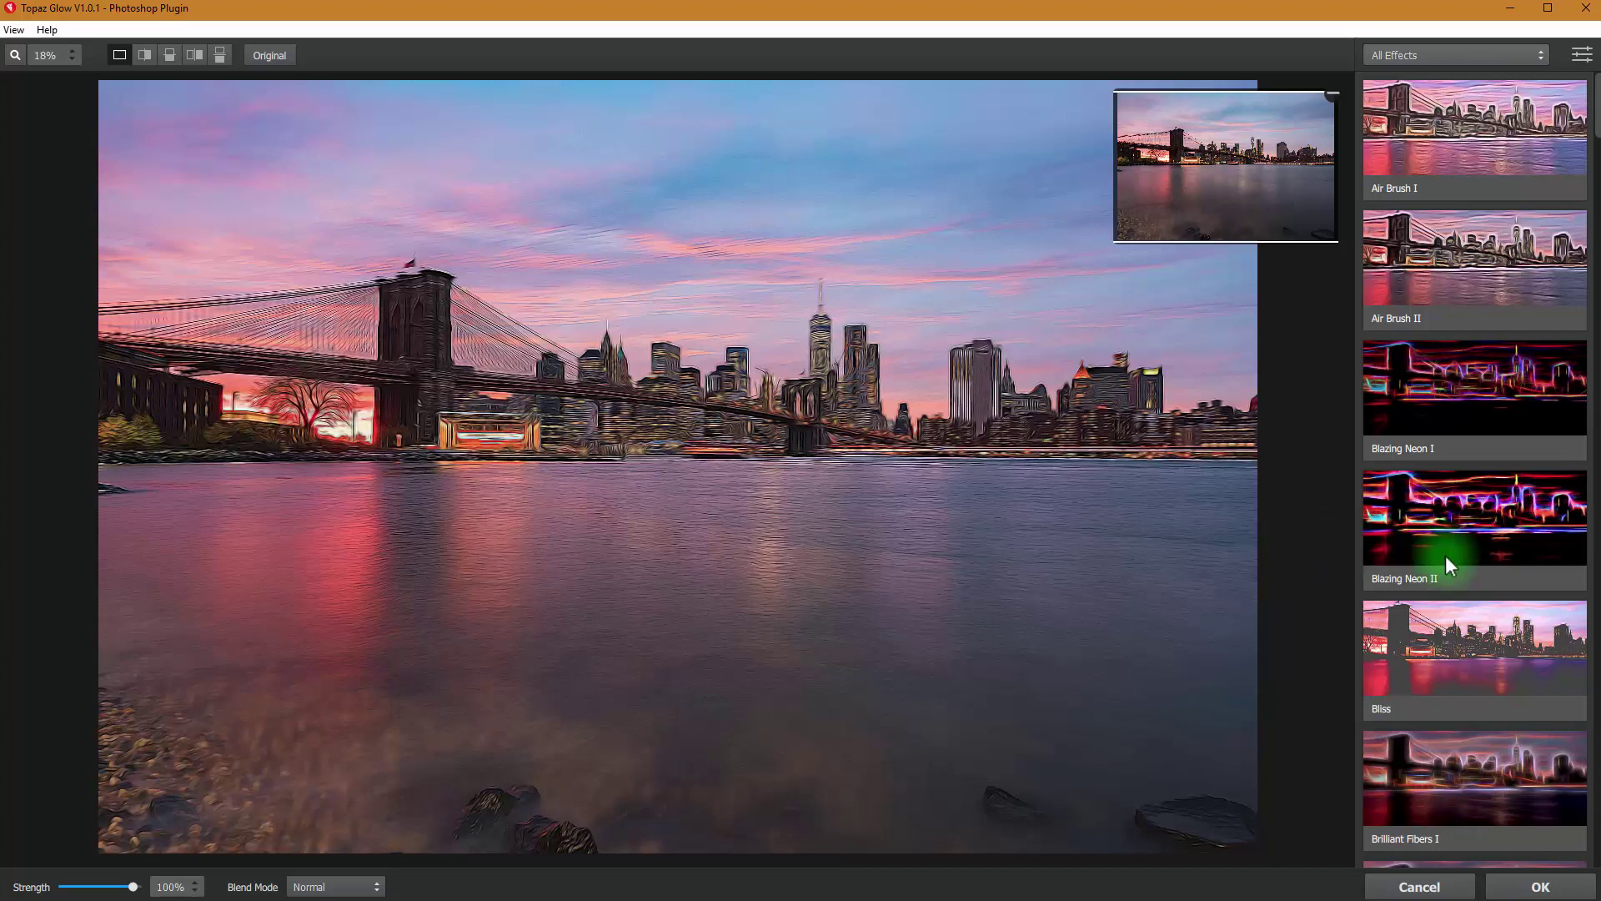
{"action": "left_click", "coordinate": [1493, 529]}
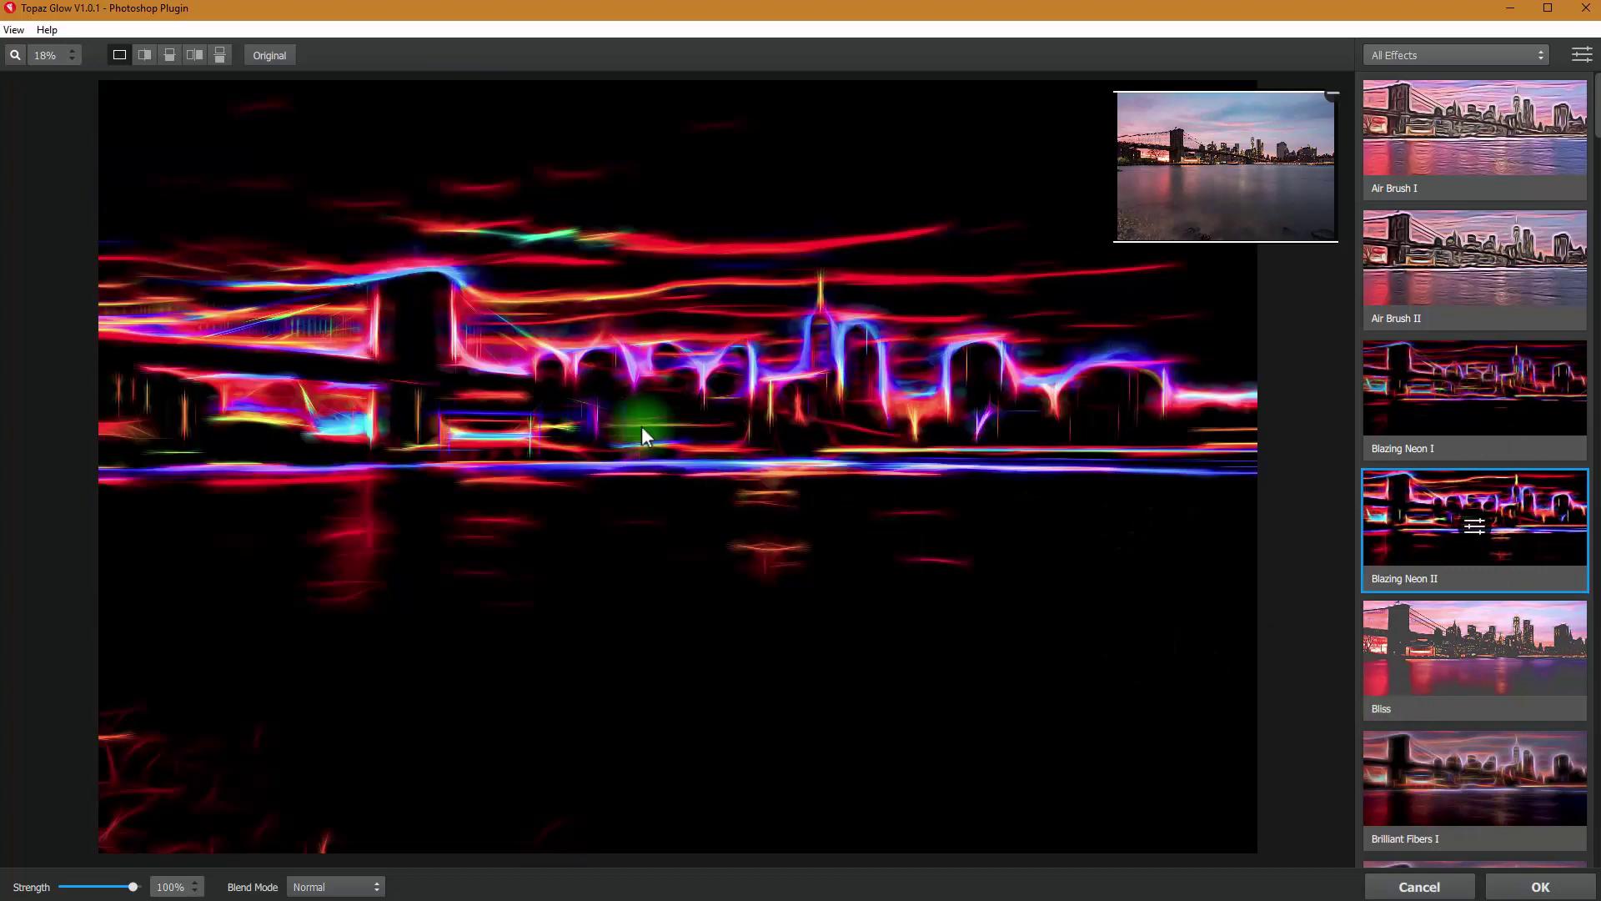
Set Blazing Neon II Secondary Glow: strength 0.89, sharpness 0.91, Electrify 0.65, Simplify Details 0.04
{"action": "left_click", "coordinate": [1470, 529]}
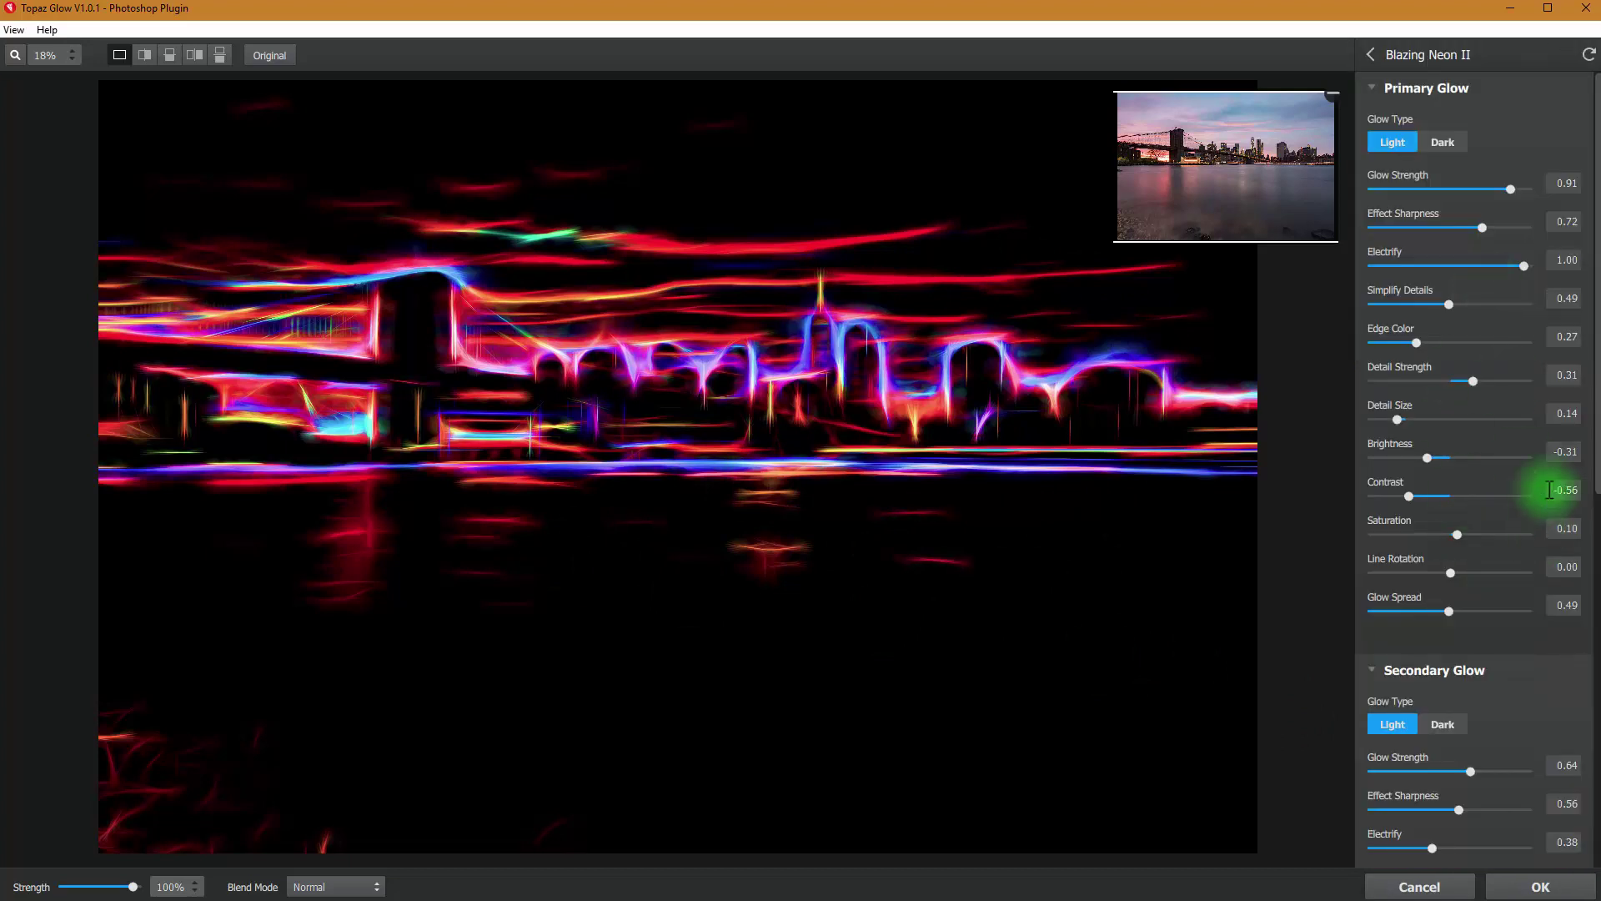
{"action": "left_click_drag", "start_coordinate": [1597, 301], "coordinate": [1591, 473]}
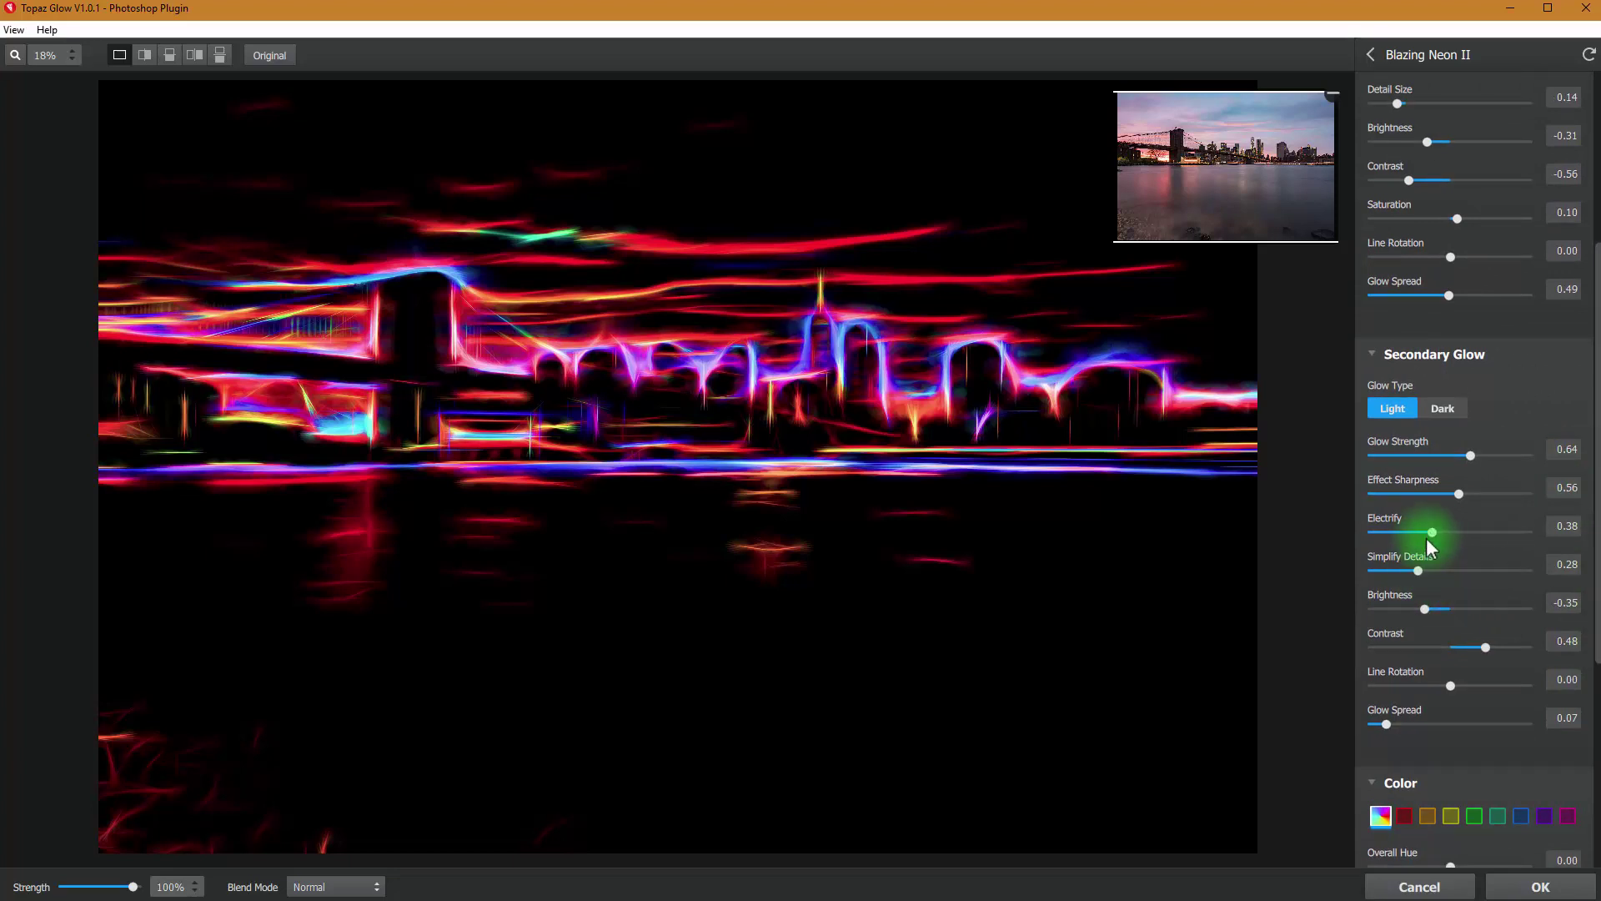
{"action": "left_click_drag", "start_coordinate": [1416, 570], "coordinate": [1404, 568]}
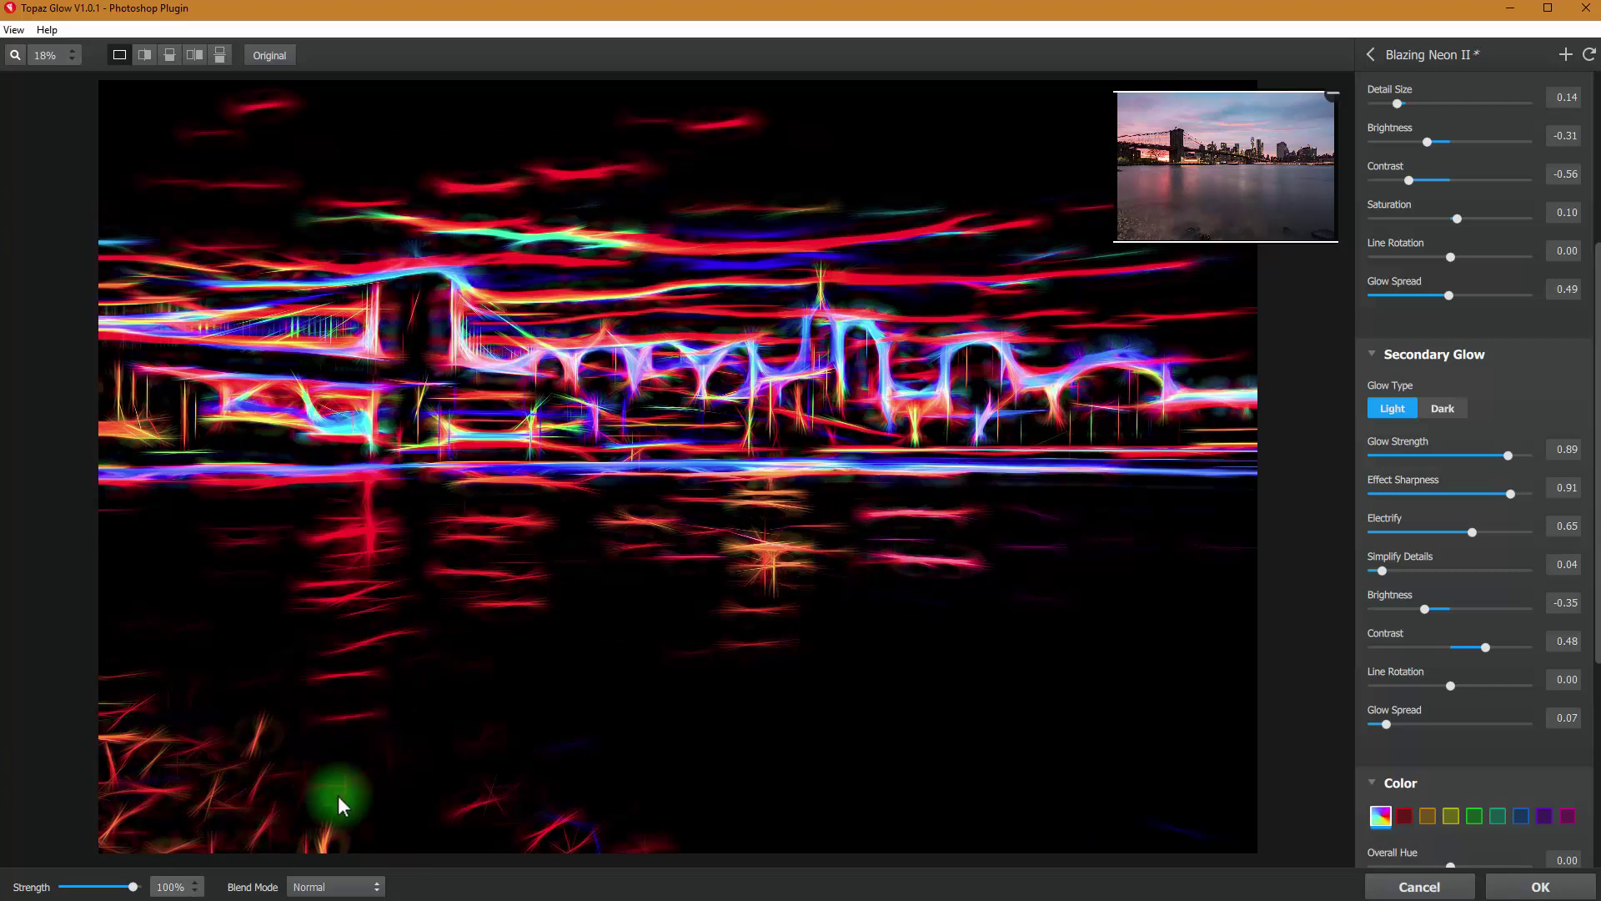
Try Overlay blending and tune the Glow effect strength to 61%
{"action": "left_click", "coordinate": [333, 886]}
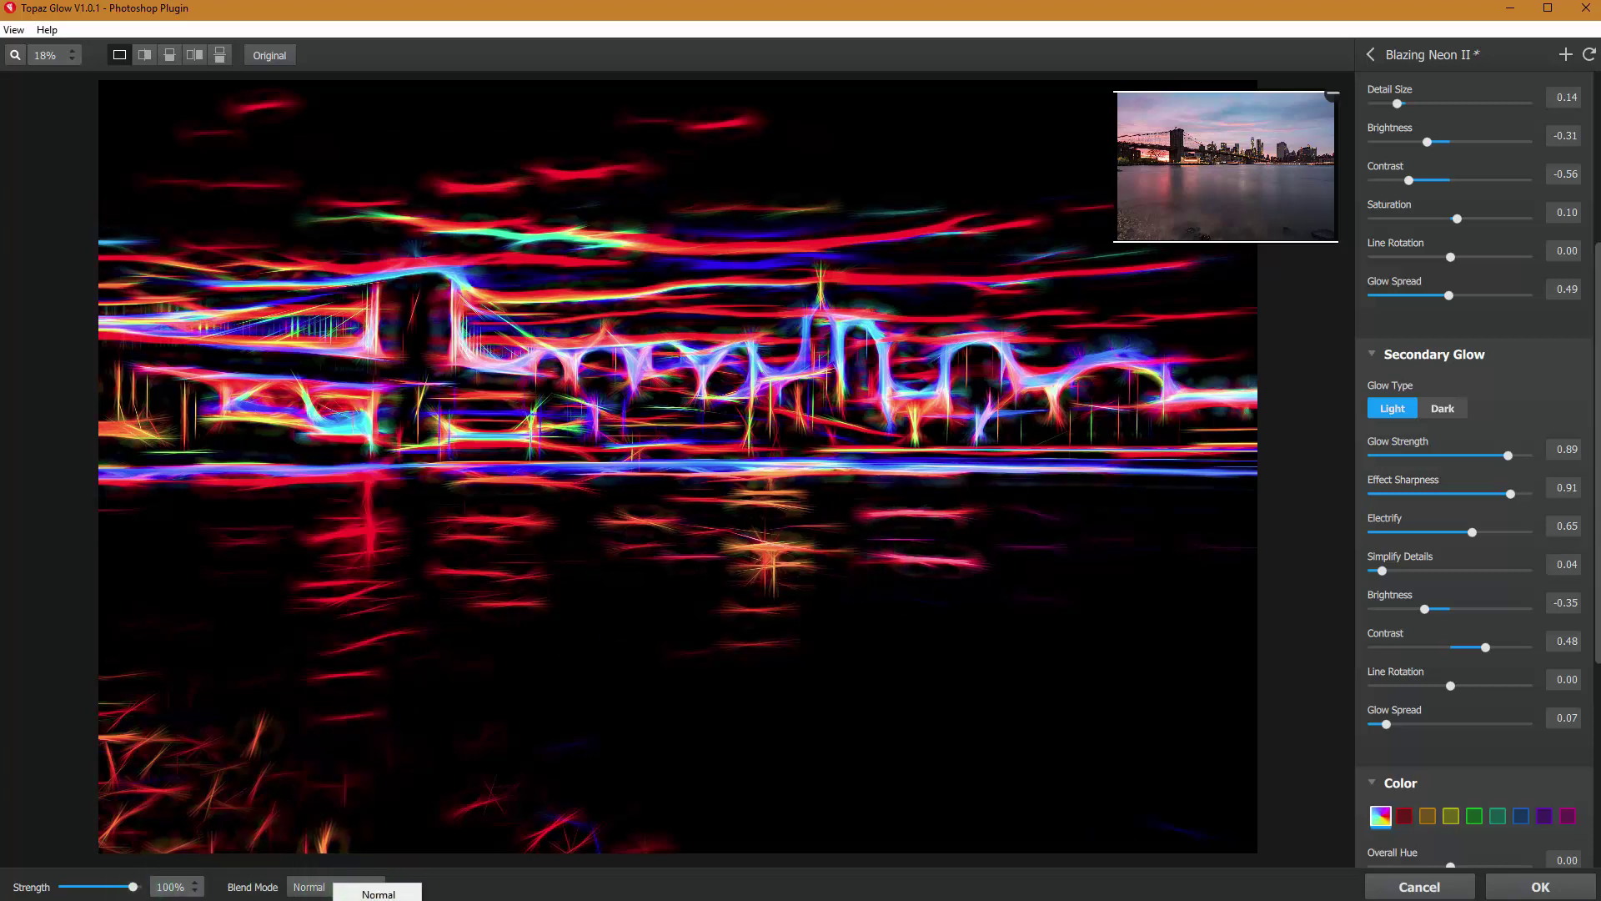
{"action": "left_click", "coordinate": [354, 894]}
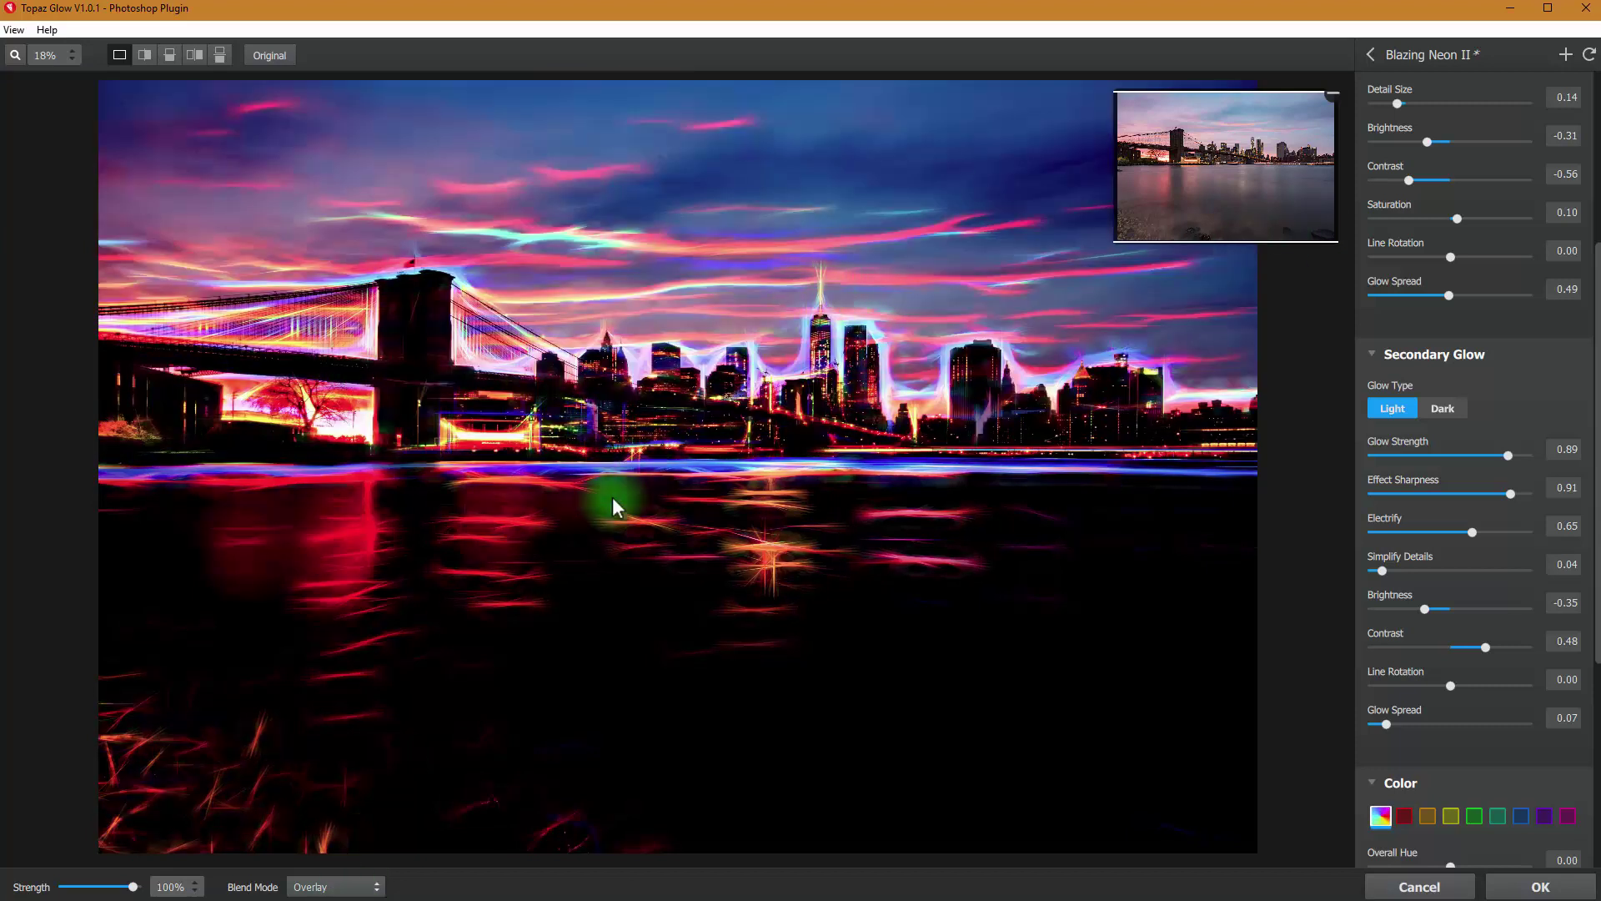
{"action": "left_click_drag", "start_coordinate": [133, 887], "coordinate": [81, 887]}
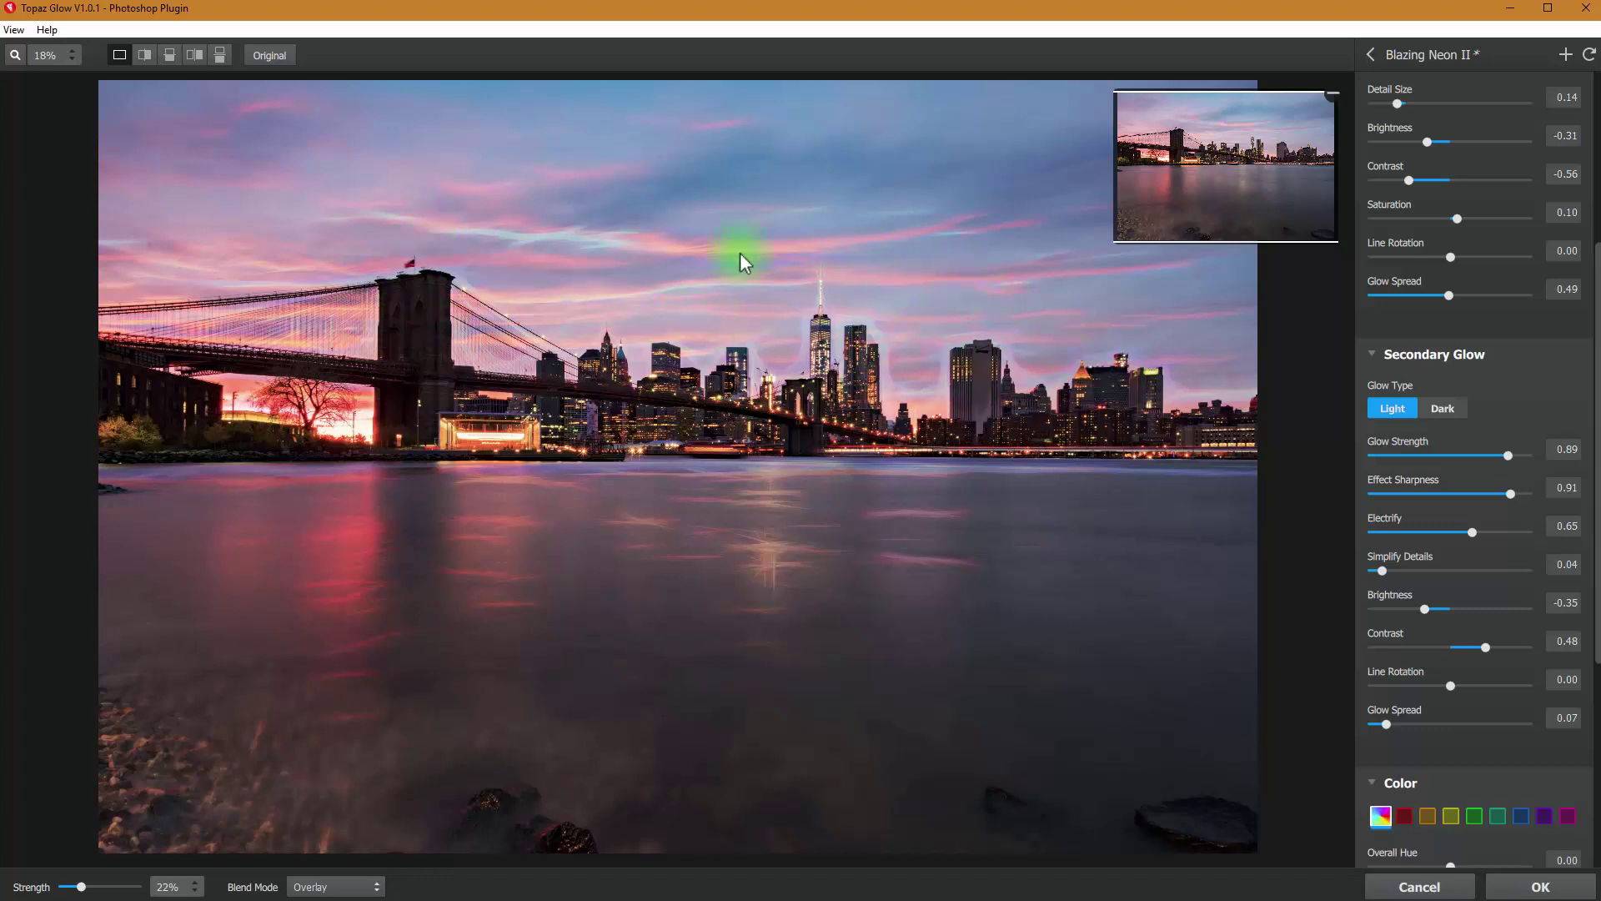
{"action": "left_click", "coordinate": [102, 886]}
{"action": "left_click_drag", "start_coordinate": [102, 887], "coordinate": [107, 889]}
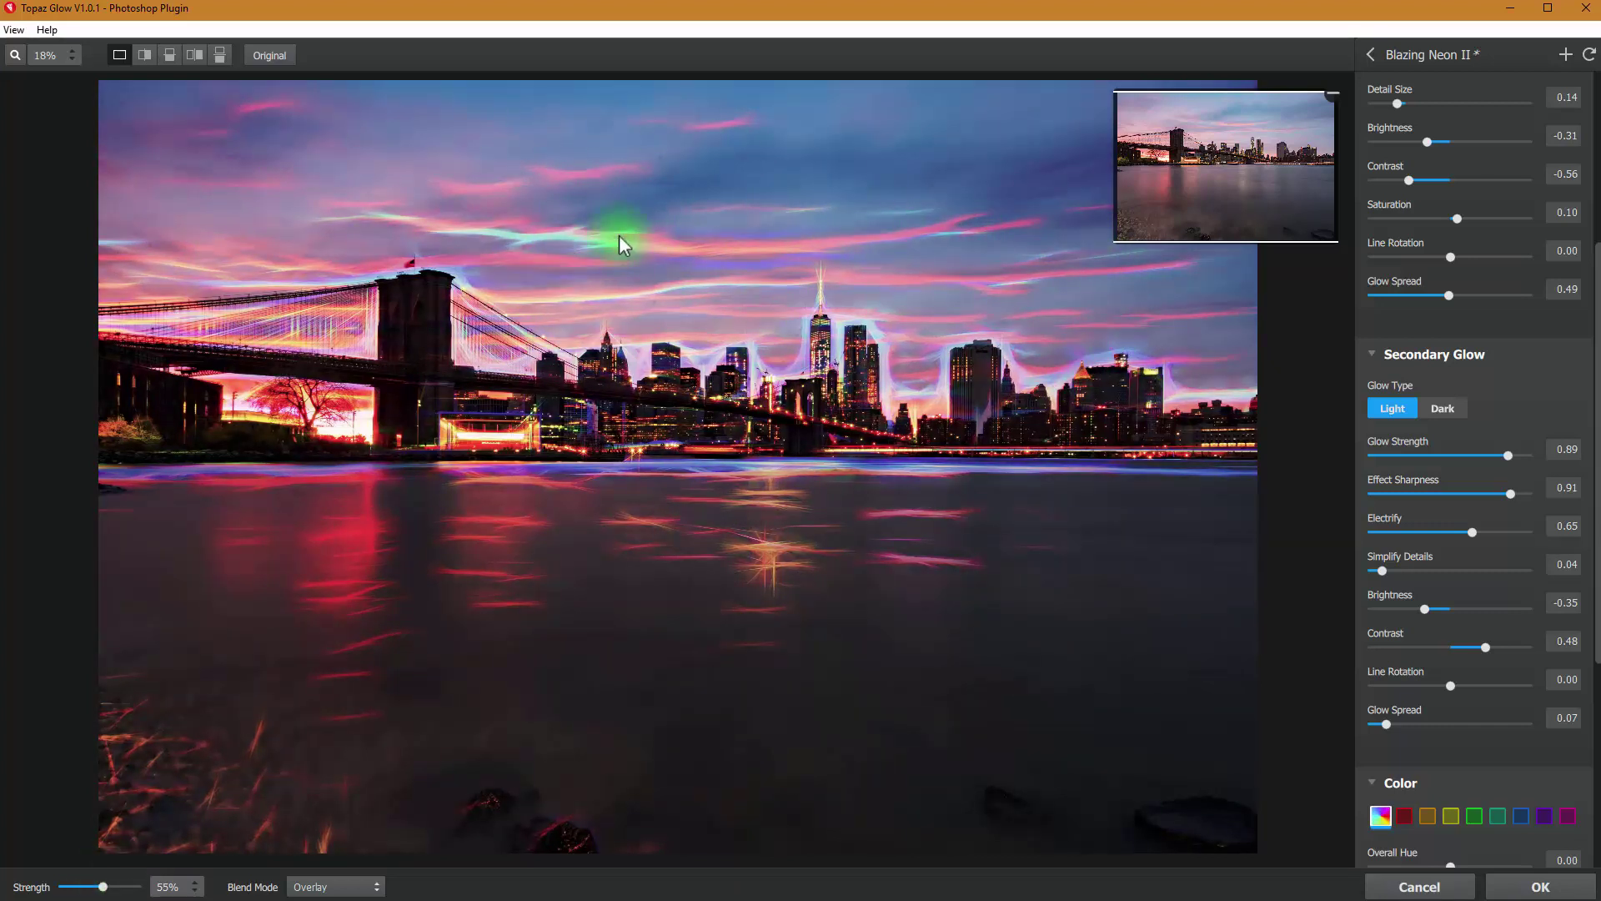
{"action": "left_click_drag", "start_coordinate": [107, 887], "coordinate": [138, 892]}
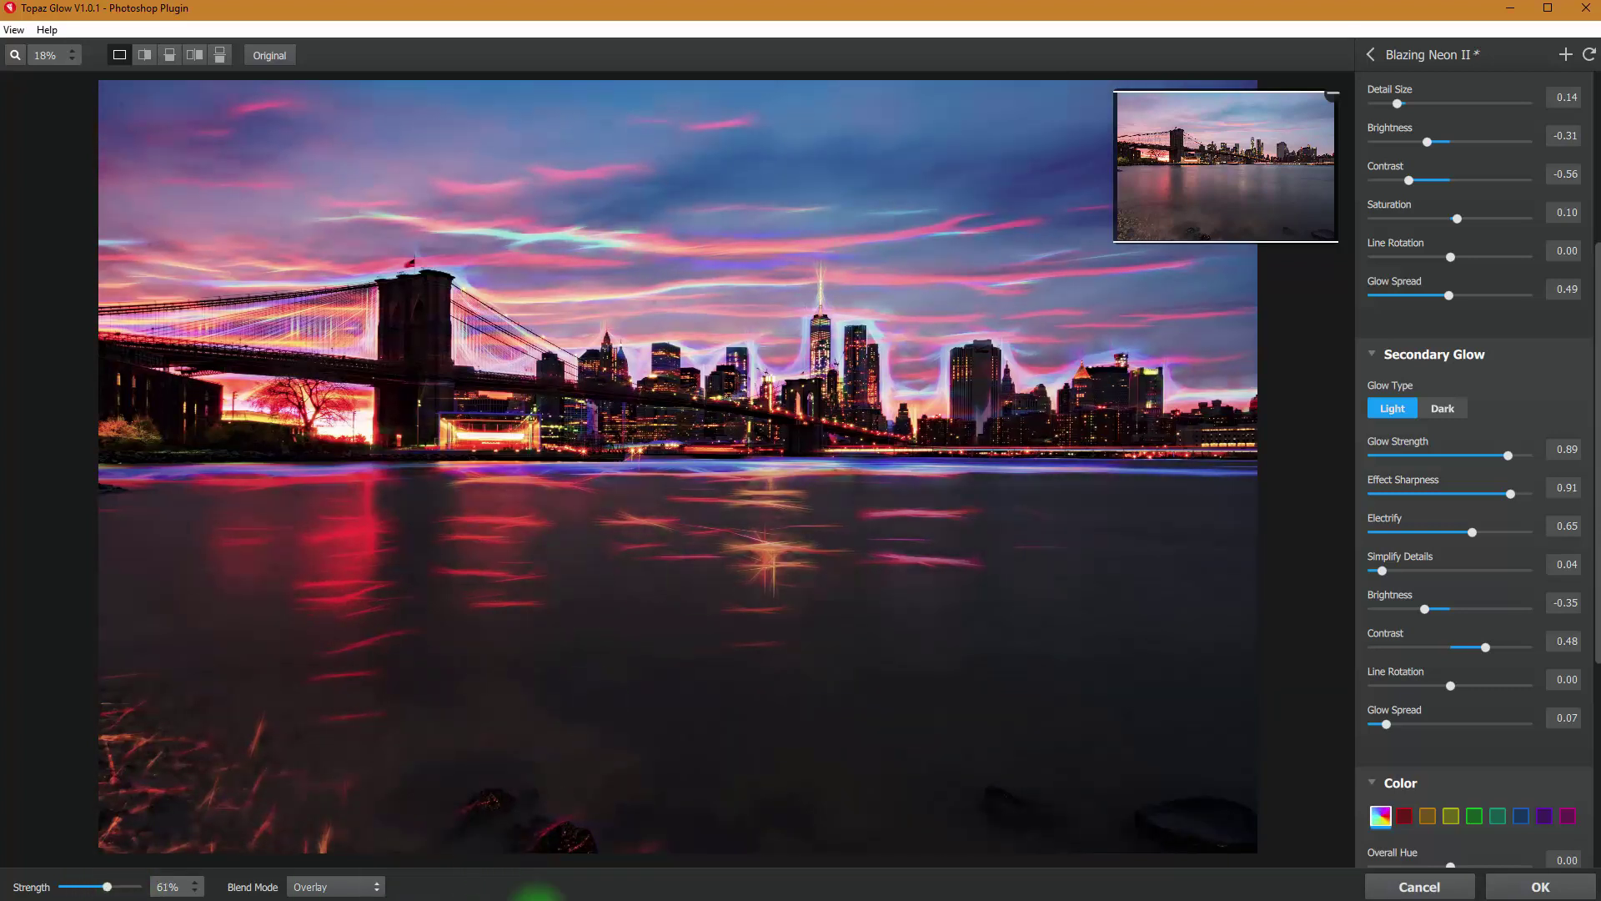
Test Multiply blending, then return the effect blend mode to Normal
{"action": "left_click", "coordinate": [341, 887]}
{"action": "left_click", "coordinate": [337, 871]}
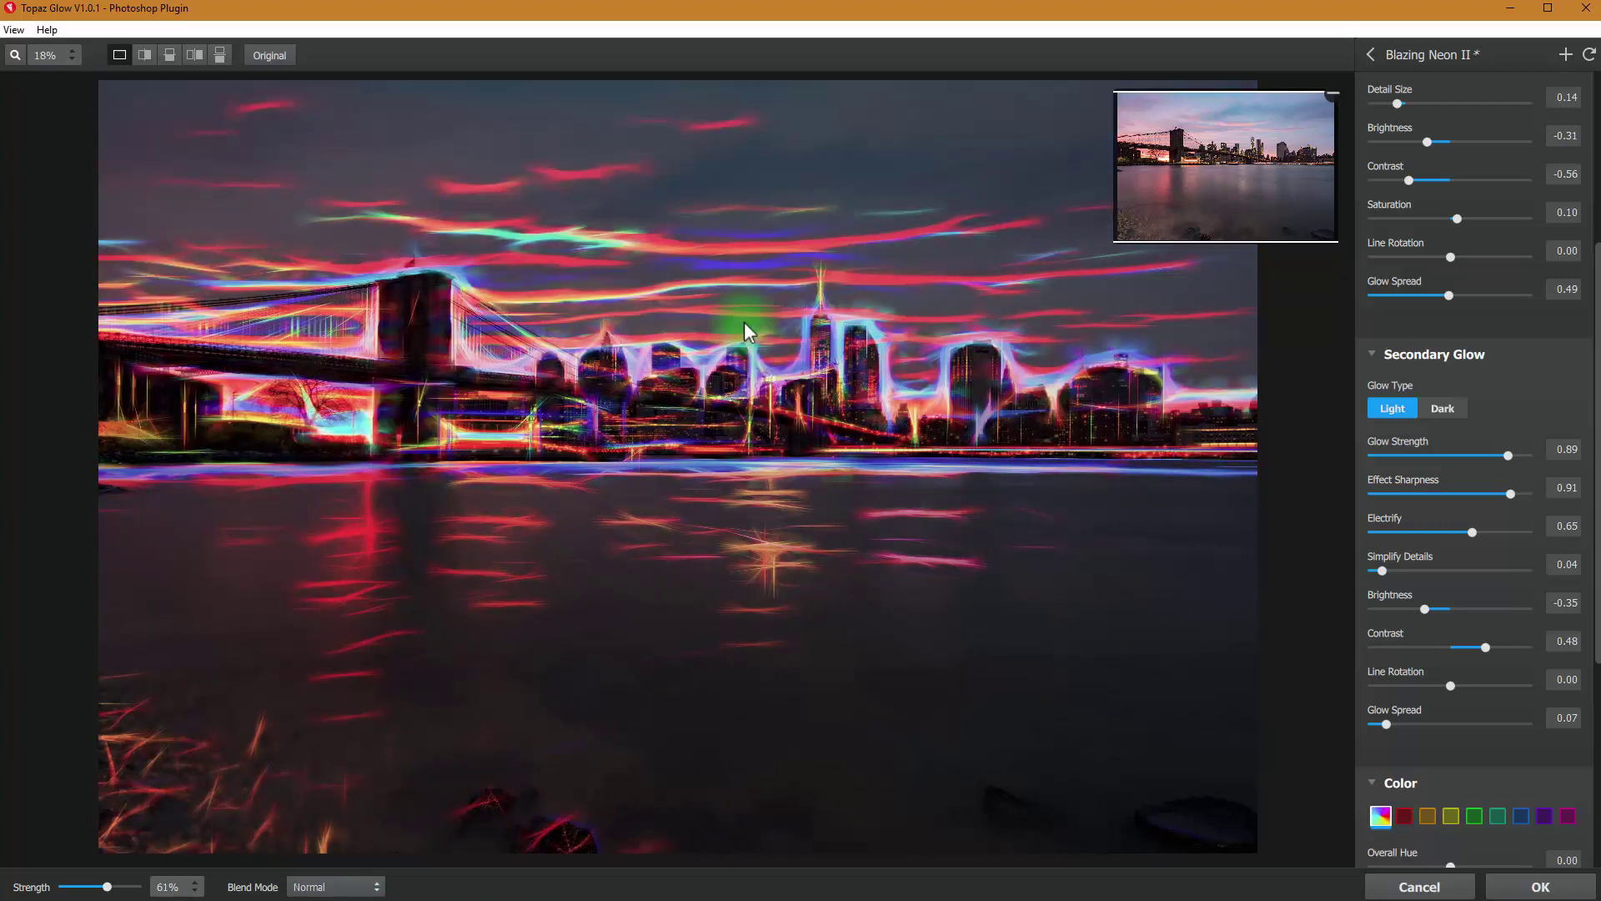
{"action": "left_click", "coordinate": [355, 889]}
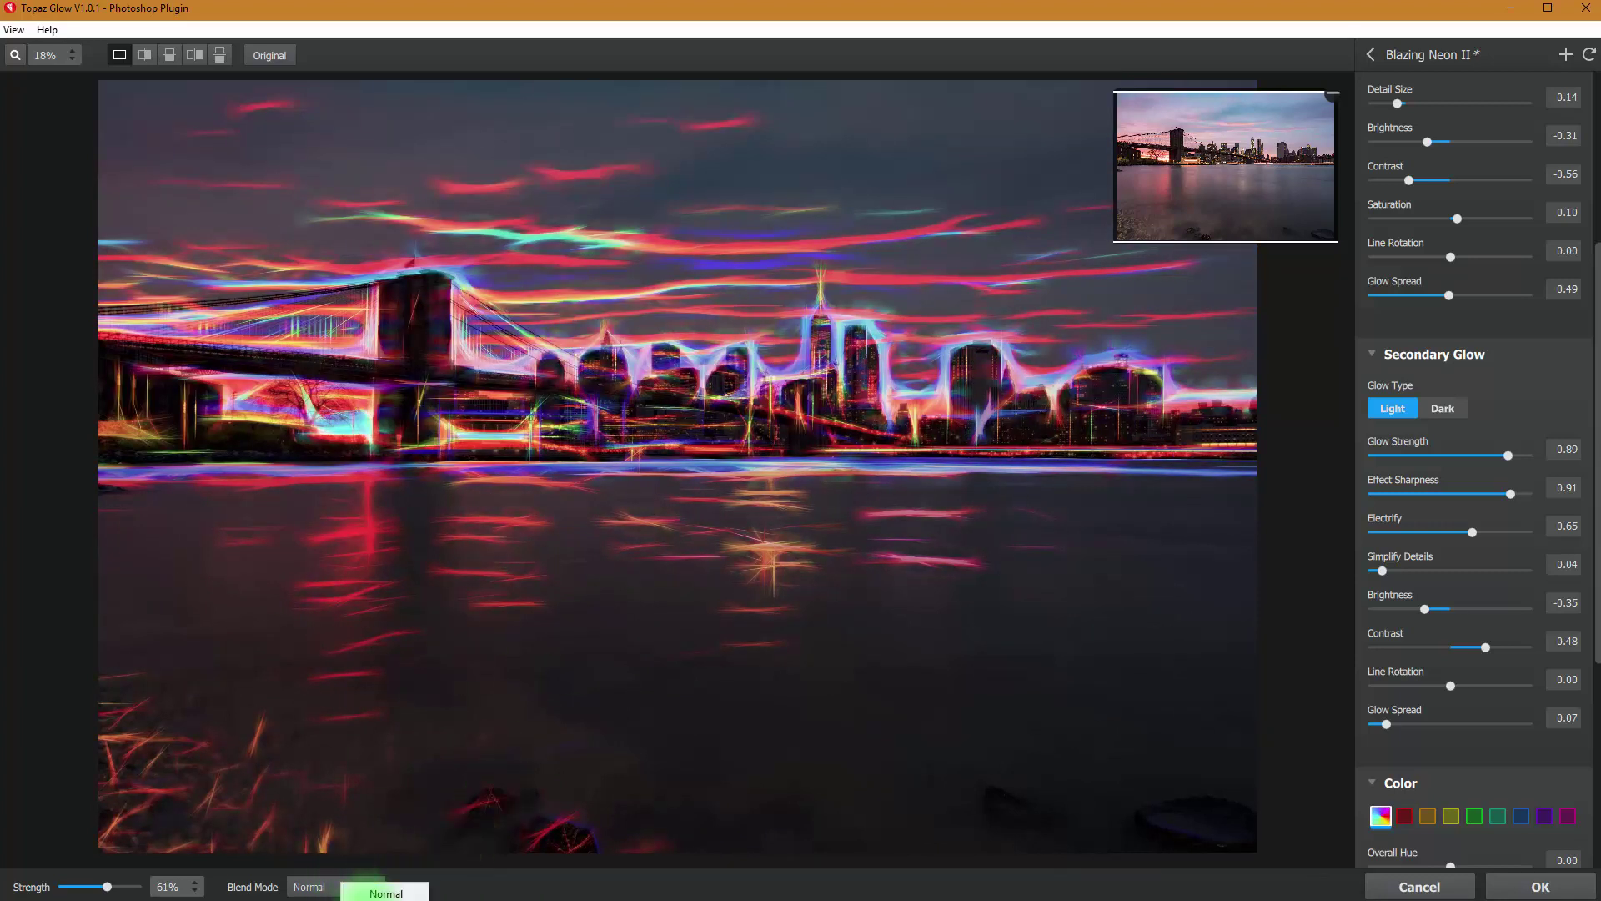
{"action": "left_click", "coordinate": [701, 484]}
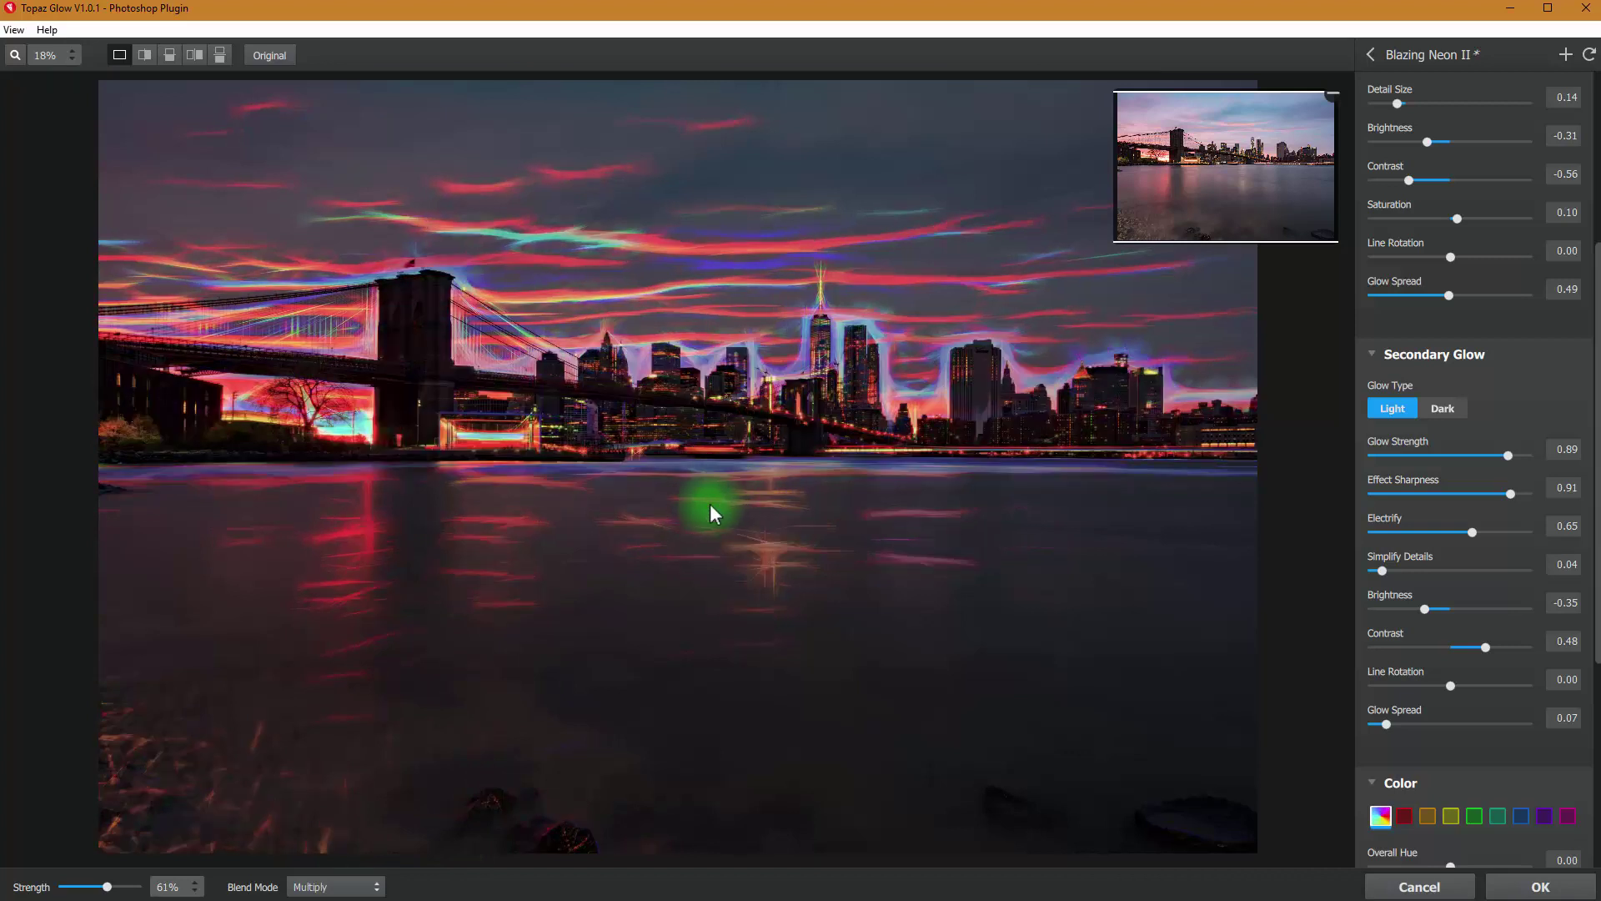
{"action": "left_click", "coordinate": [375, 889]}
{"action": "left_click", "coordinate": [390, 887]}
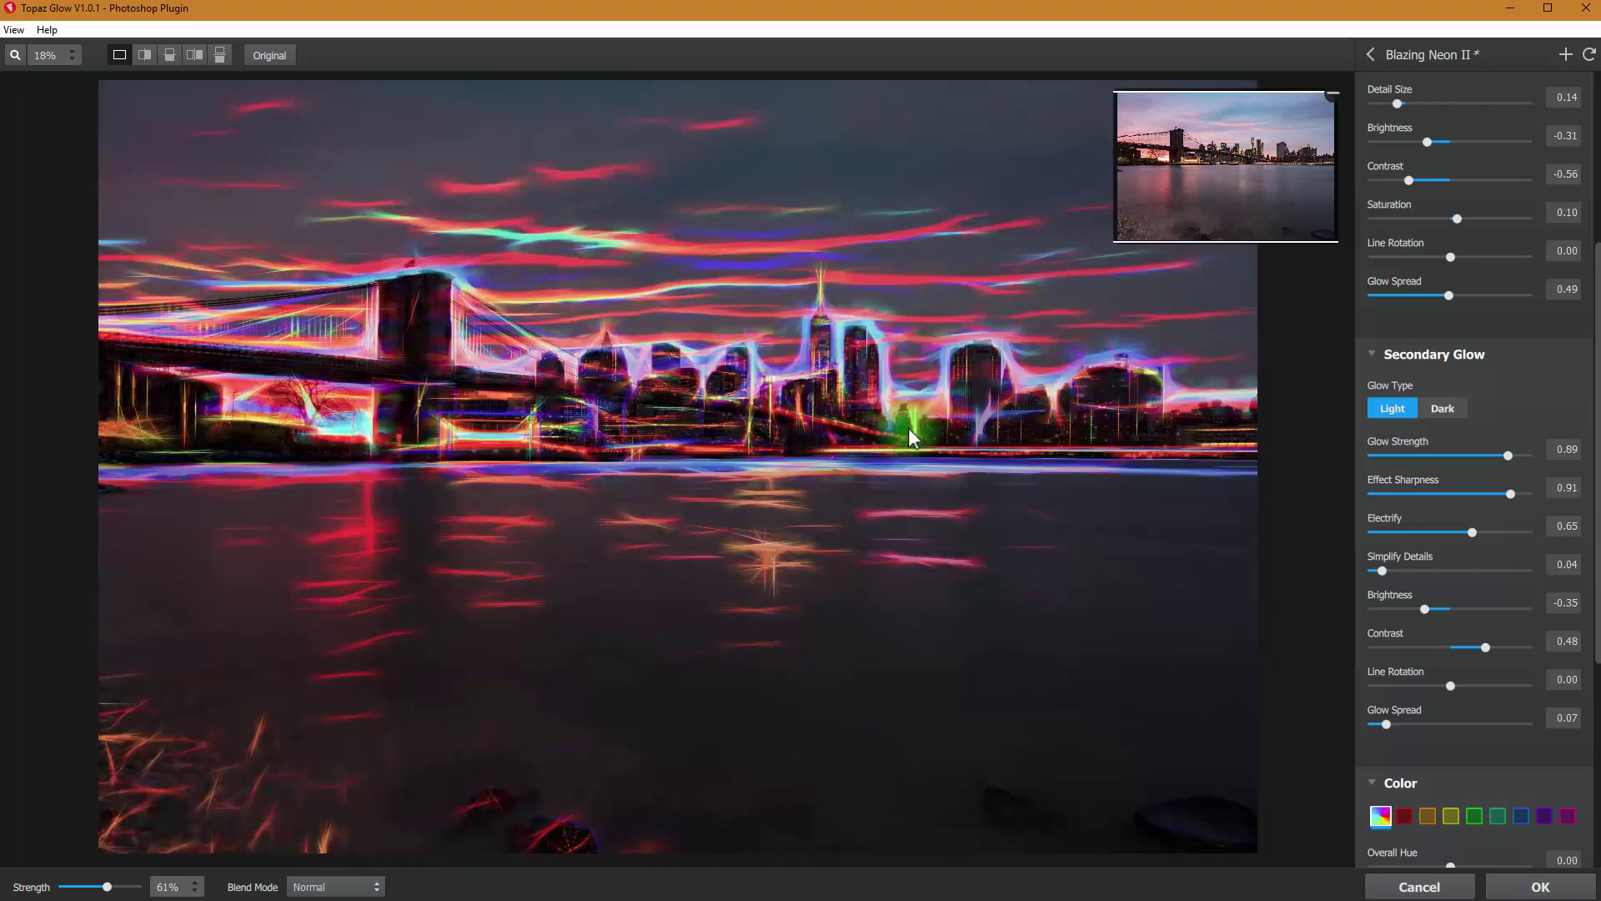
Apply the glow, test Screen at lower opacity, then return Background copy to Normal, 100%
{"action": "left_click", "coordinate": [1530, 890]}
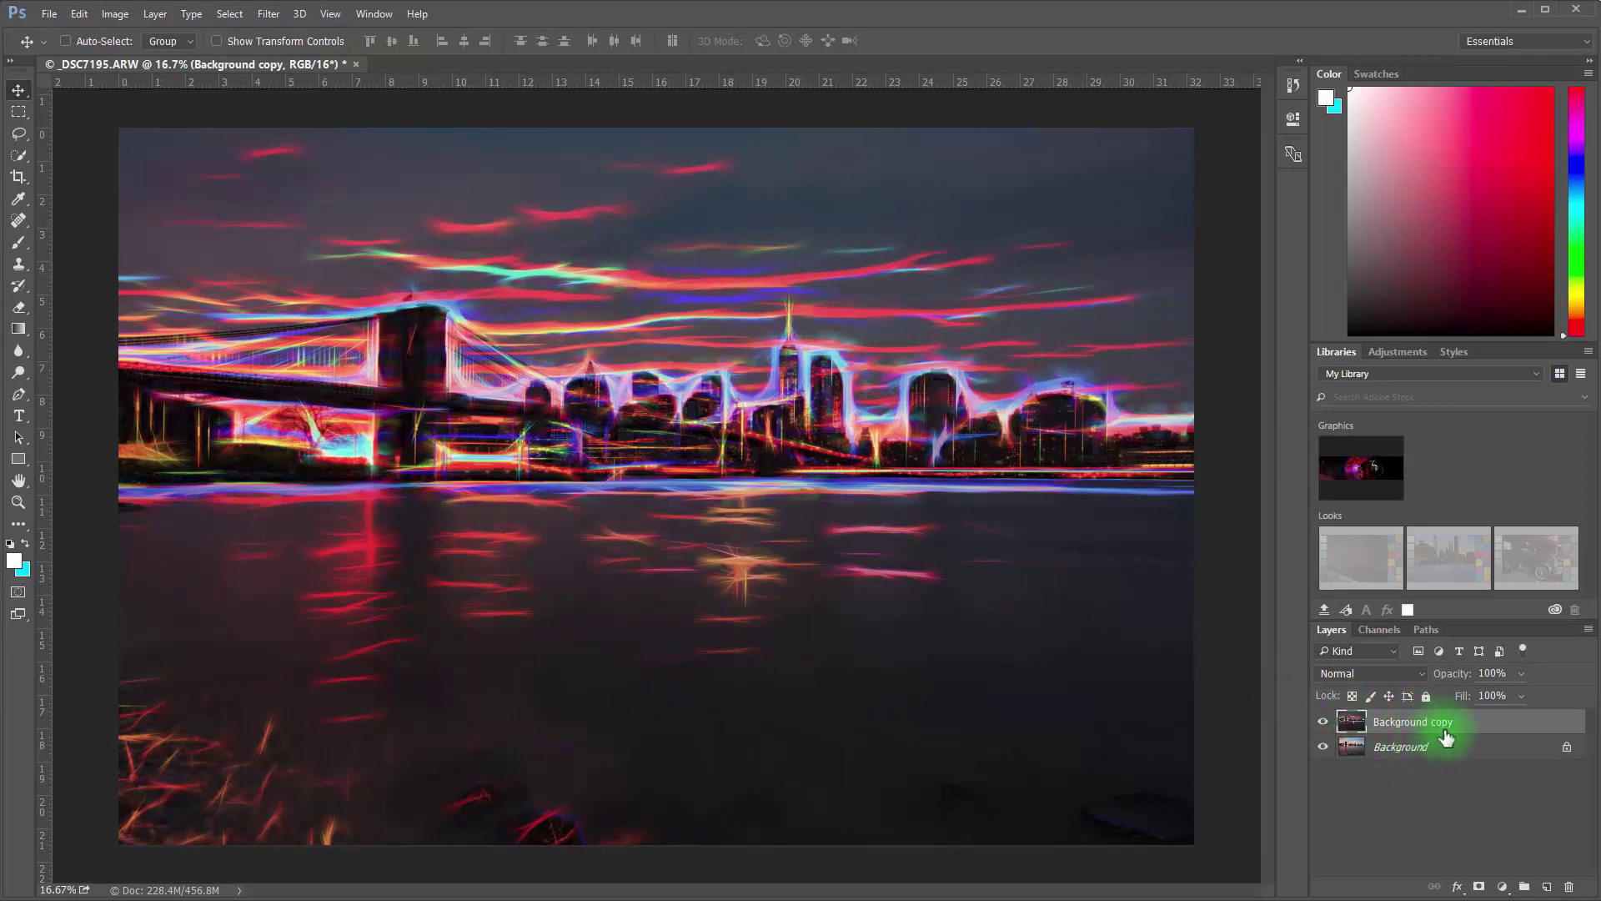
{"action": "left_click", "coordinate": [1345, 672]}
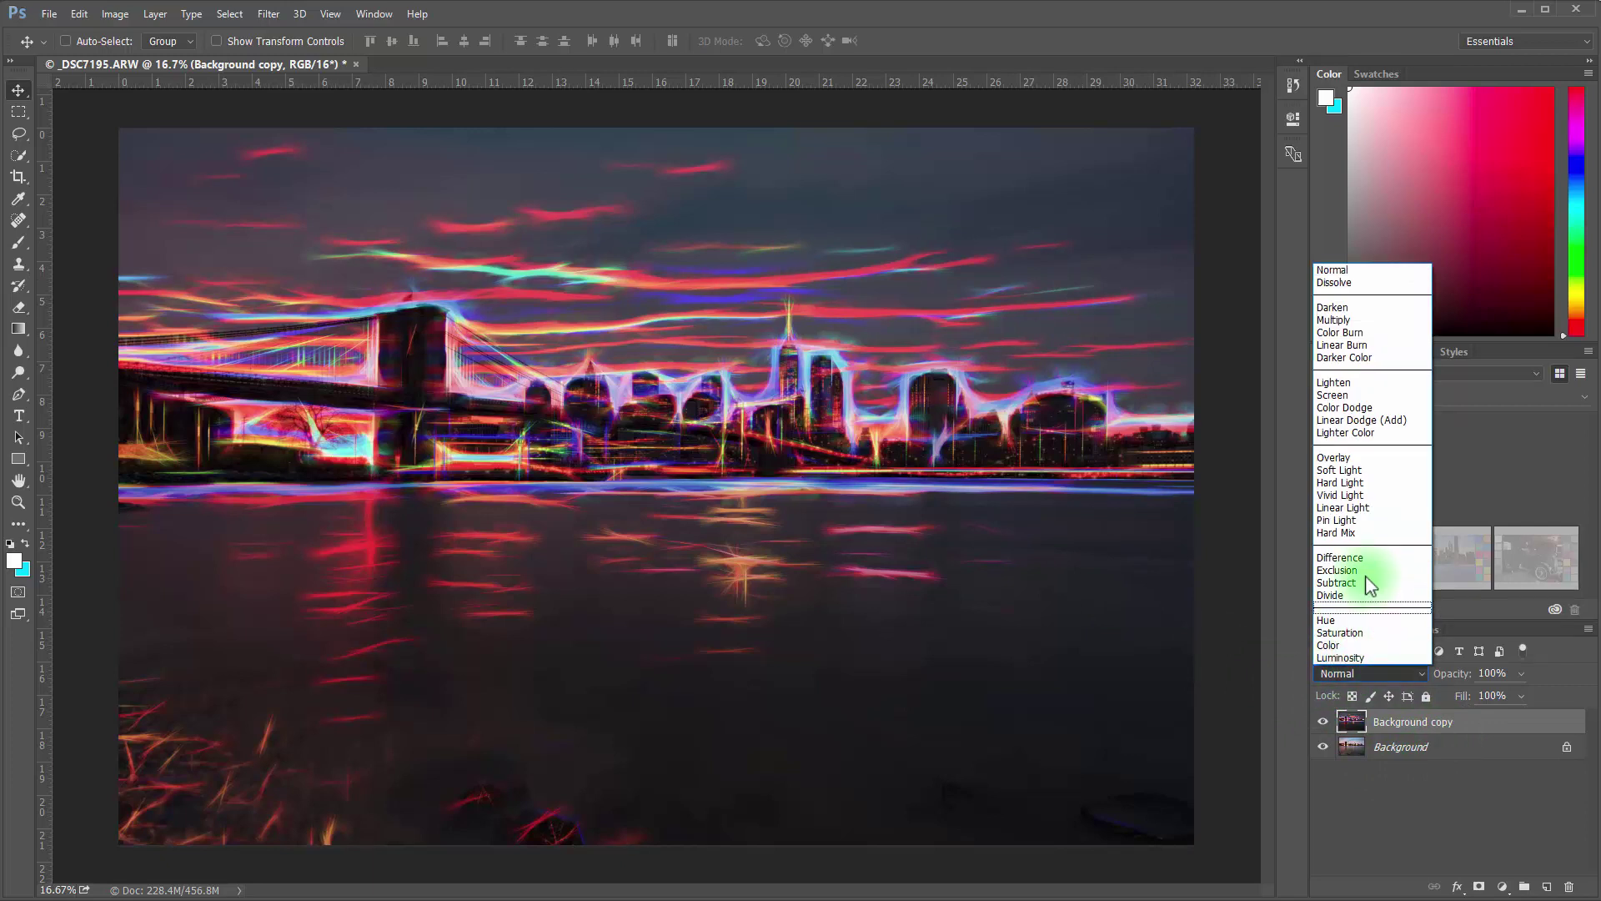
{"action": "left_click", "coordinate": [1368, 394]}
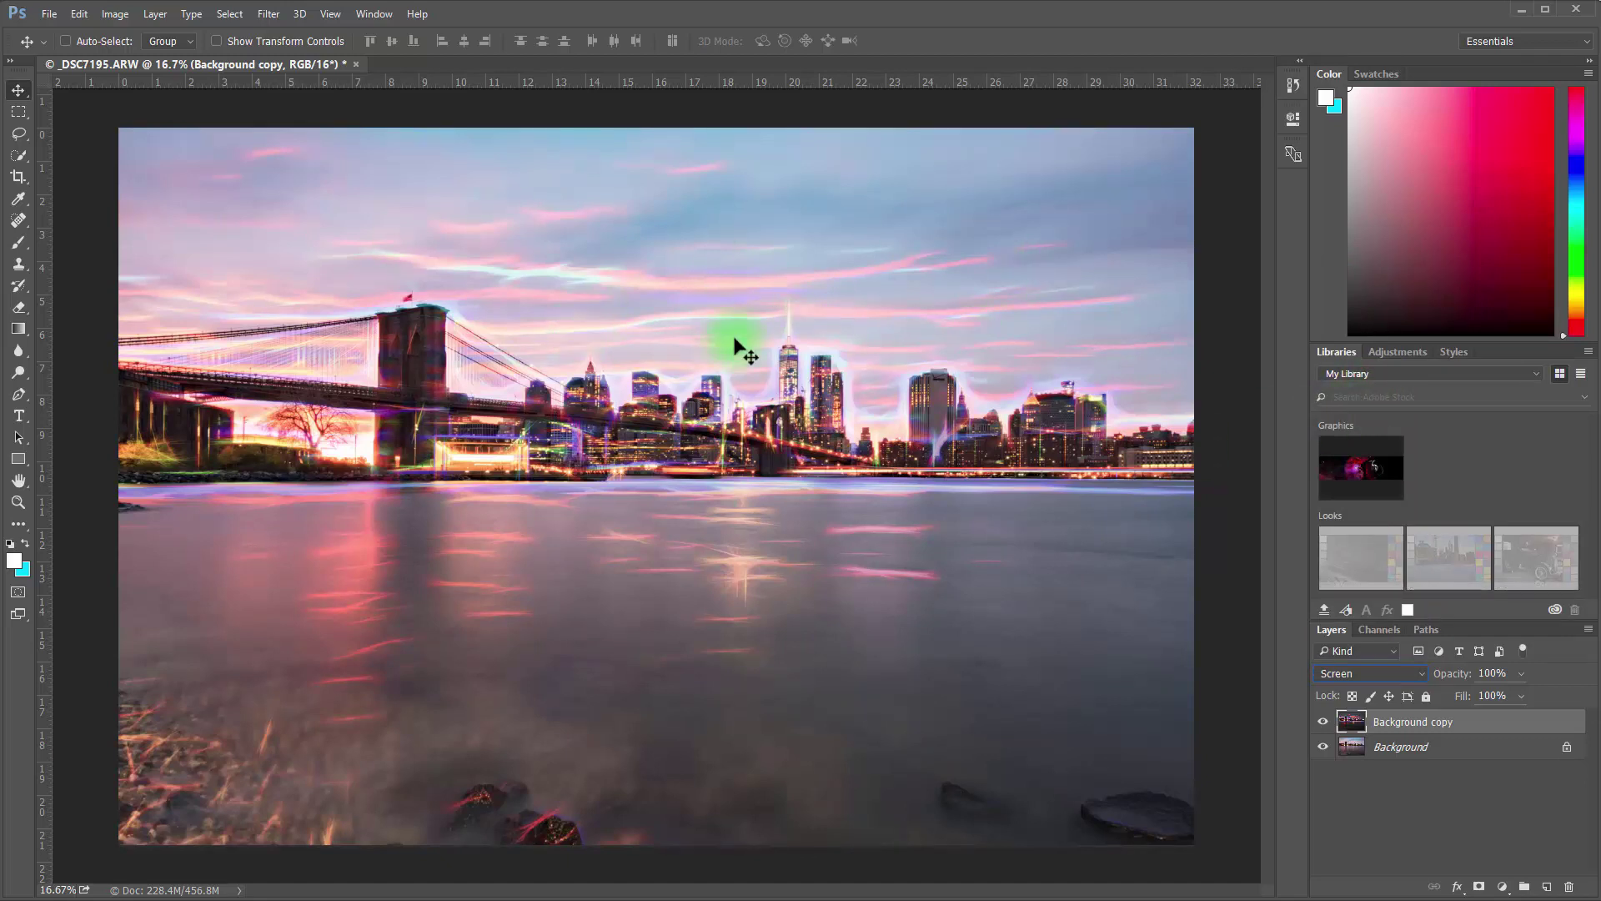
{"action": "left_click", "coordinate": [1519, 674]}
{"action": "mouse_move", "coordinate": [1522, 693]}
{"action": "left_mouse_down"}
{"action": "mouse_move", "coordinate": [1441, 690]}
{"action": "mouse_move", "coordinate": [1548, 685]}
{"action": "left_mouse_up"}
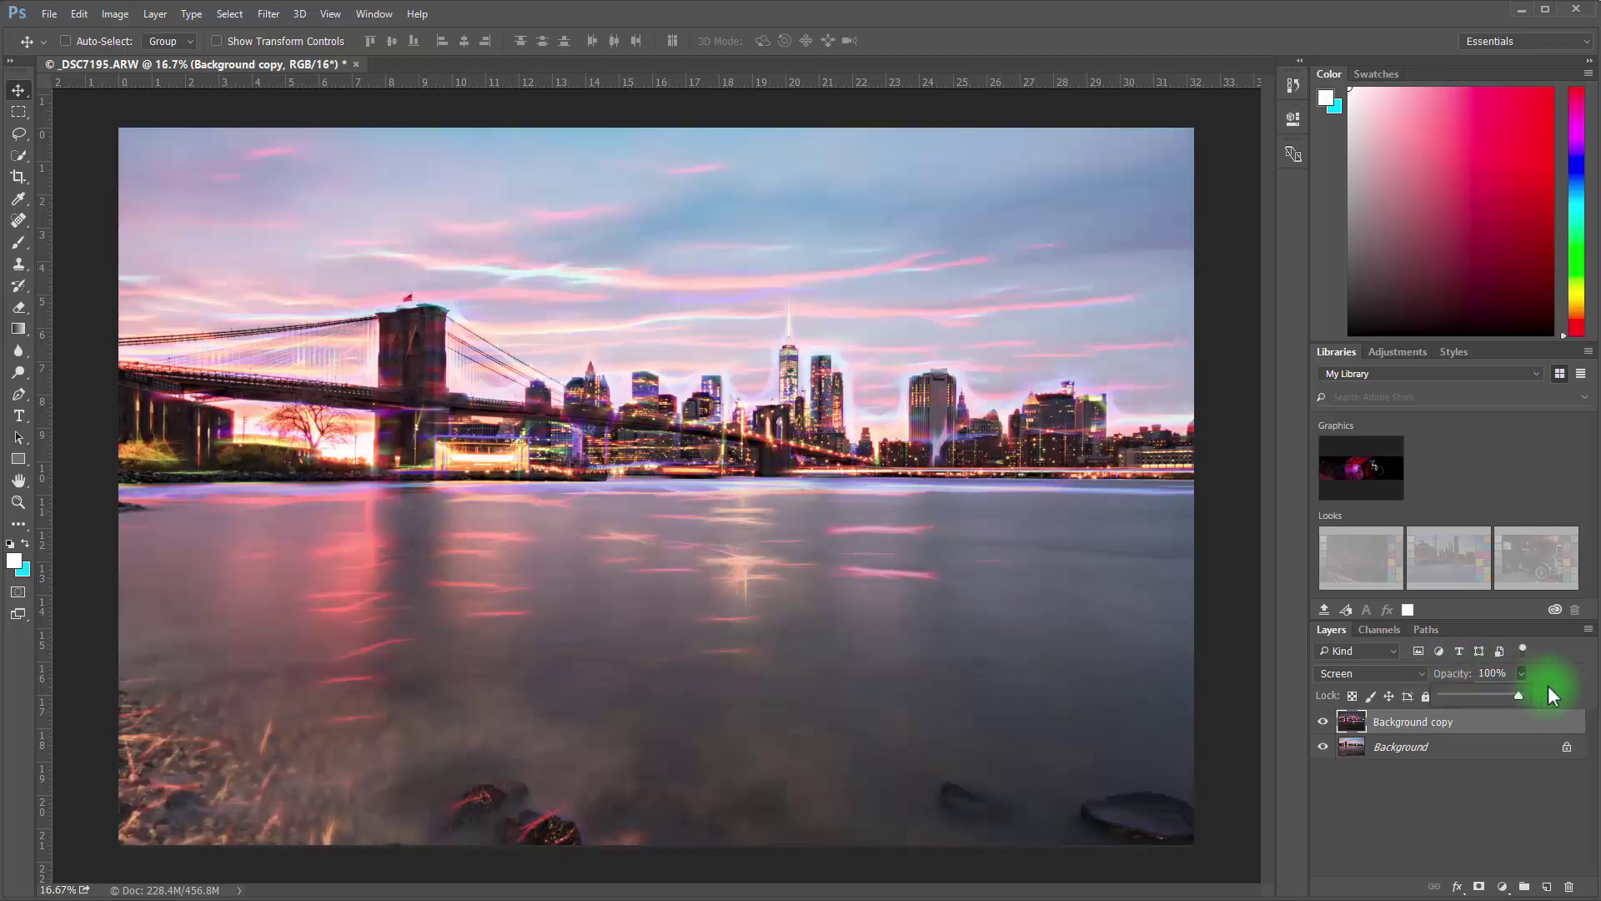
{"action": "left_click", "coordinate": [1422, 672]}
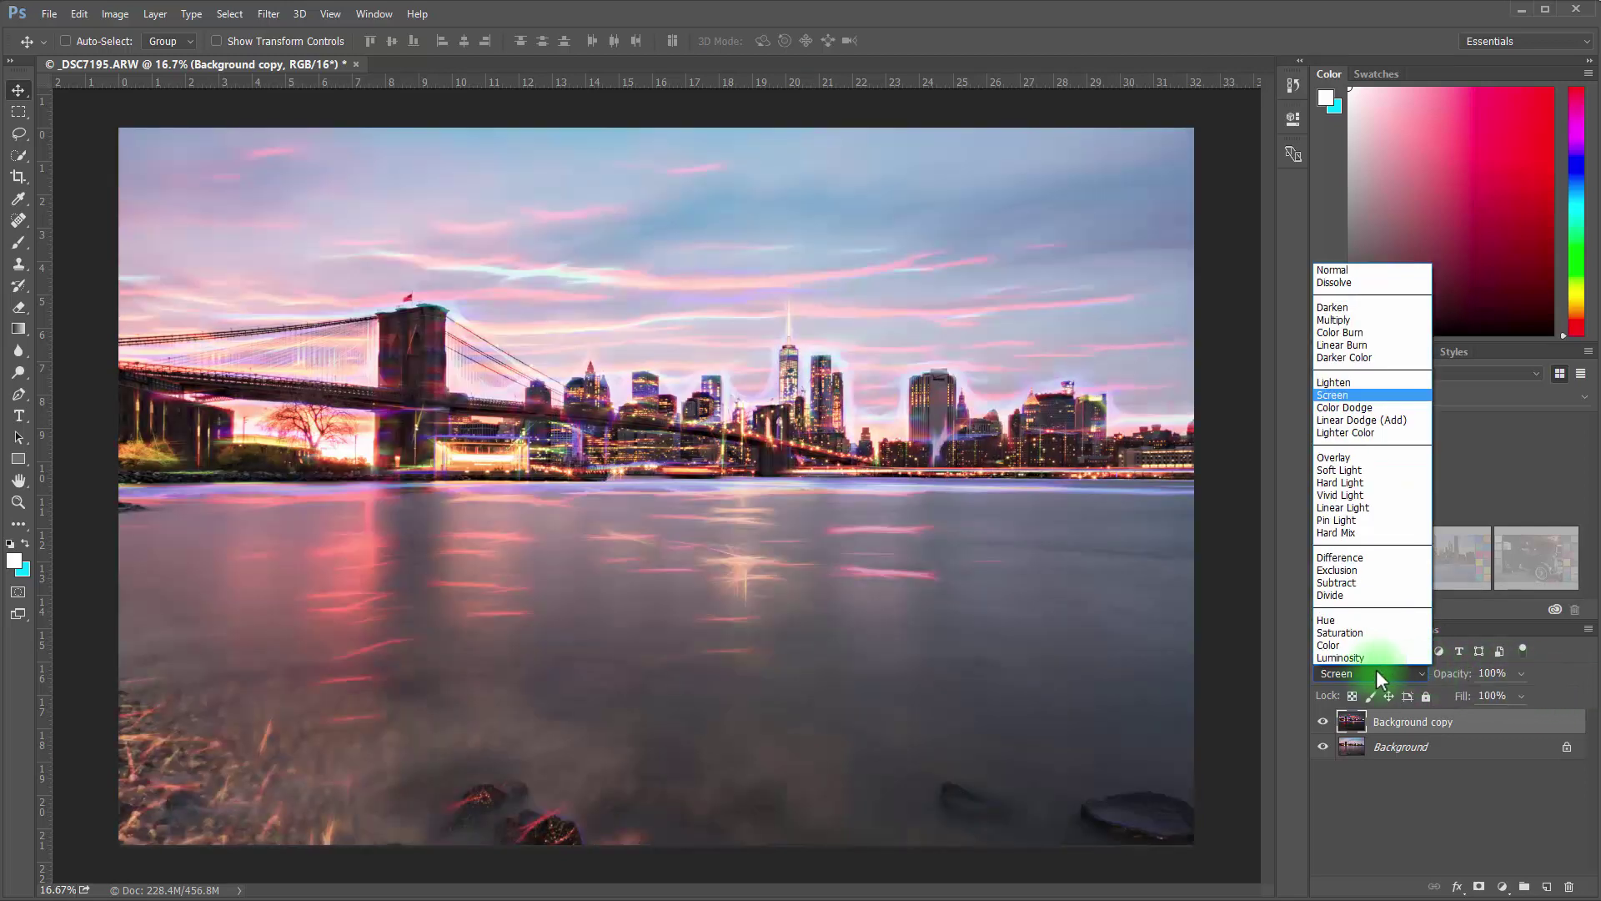
{"action": "left_click", "coordinate": [1366, 266]}
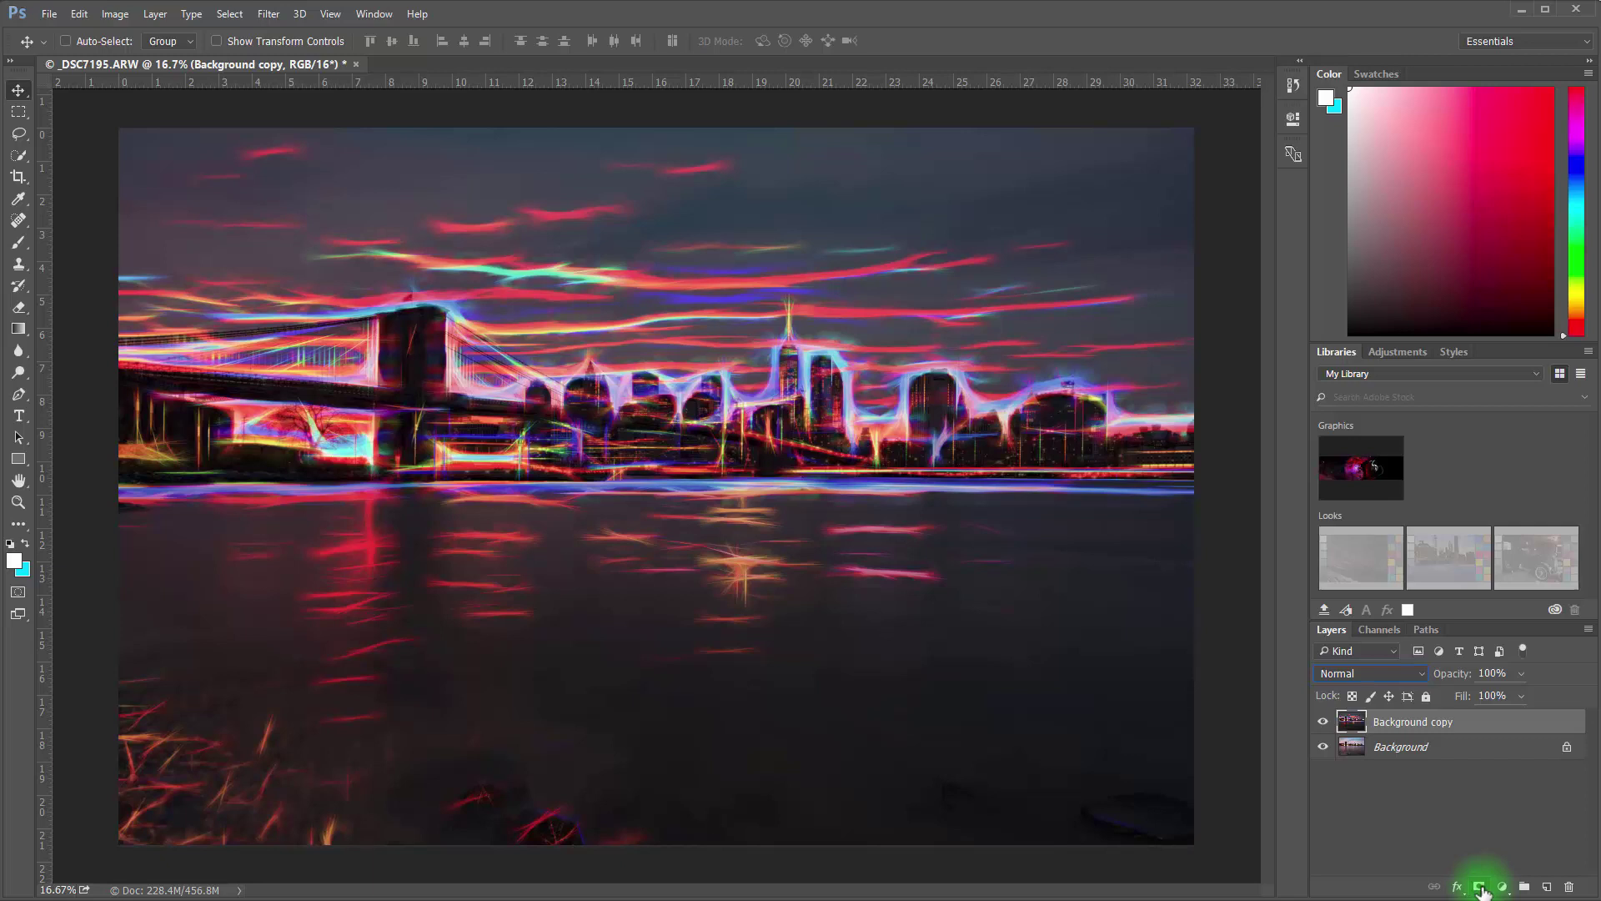
Add a mask to Background copy and paint black with a 500 px brush over rocks and under the bridge
{"action": "left_click", "coordinate": [1479, 887]}
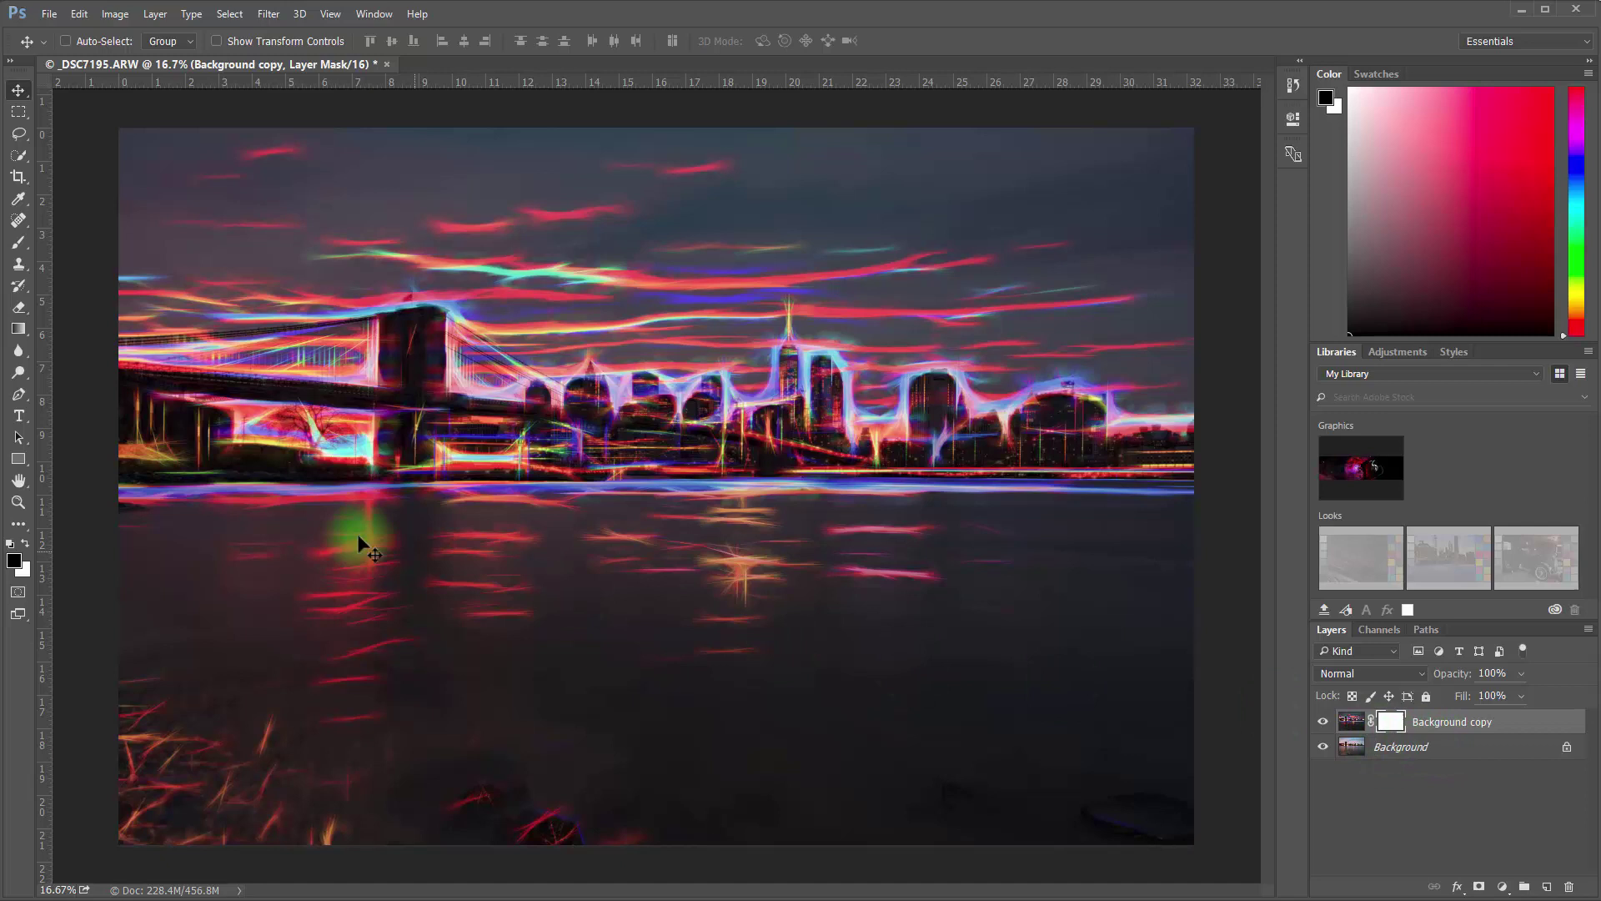
{"action": "left_click", "coordinate": [19, 243]}
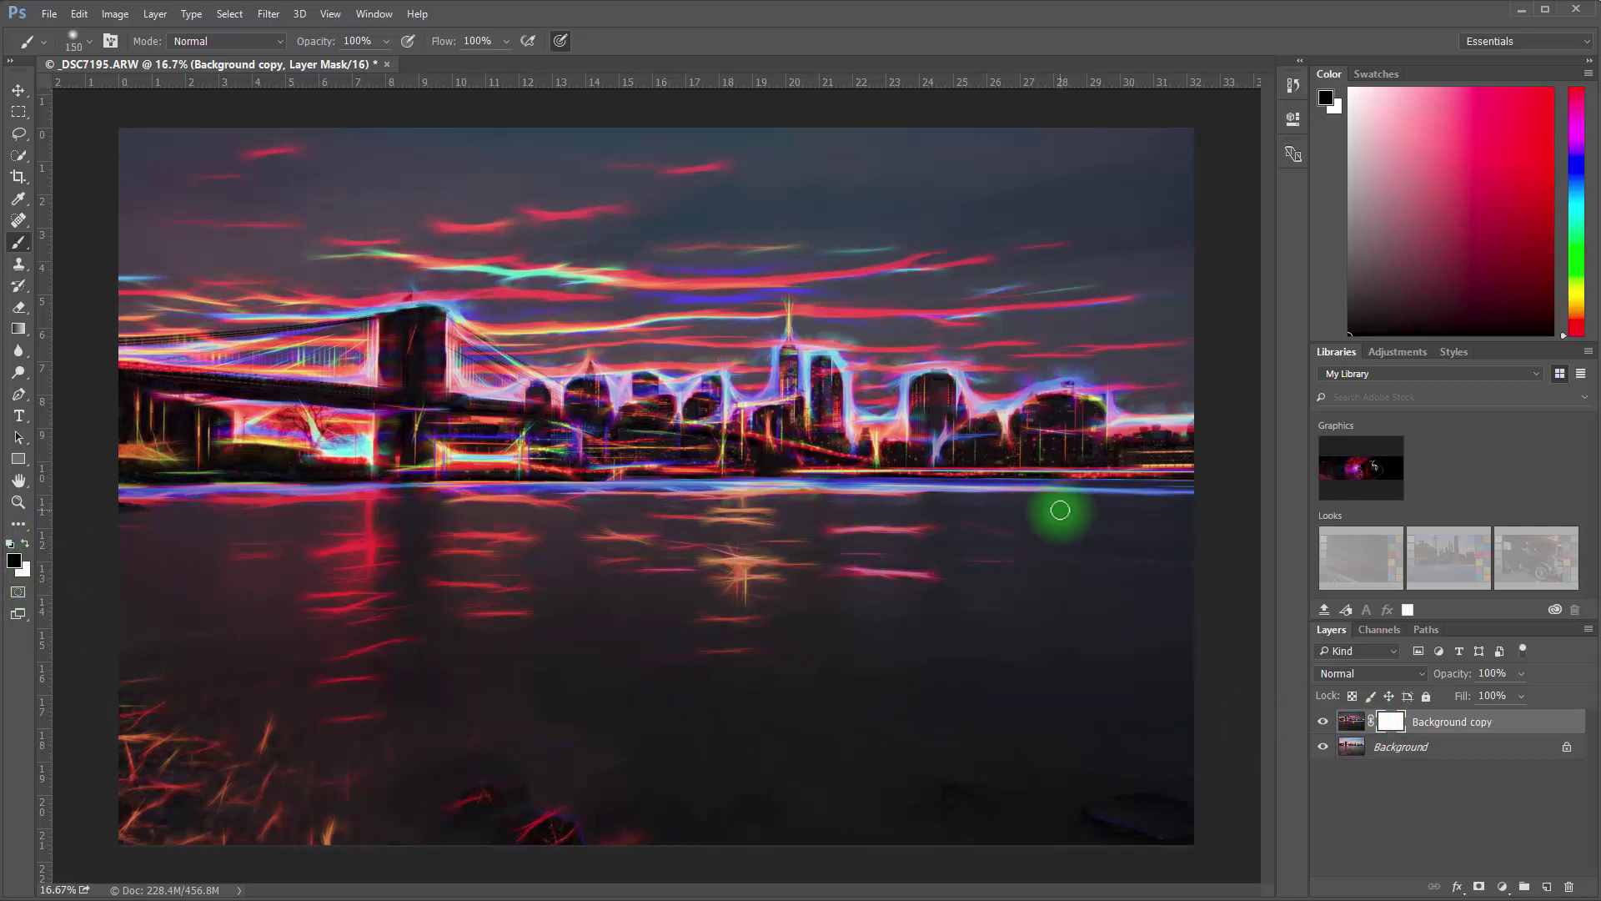
{"action": "key", "text": "bracketright"}
{"action": "key", "text": "bracketright"}
{"action": "key", "text": "bracketright"}
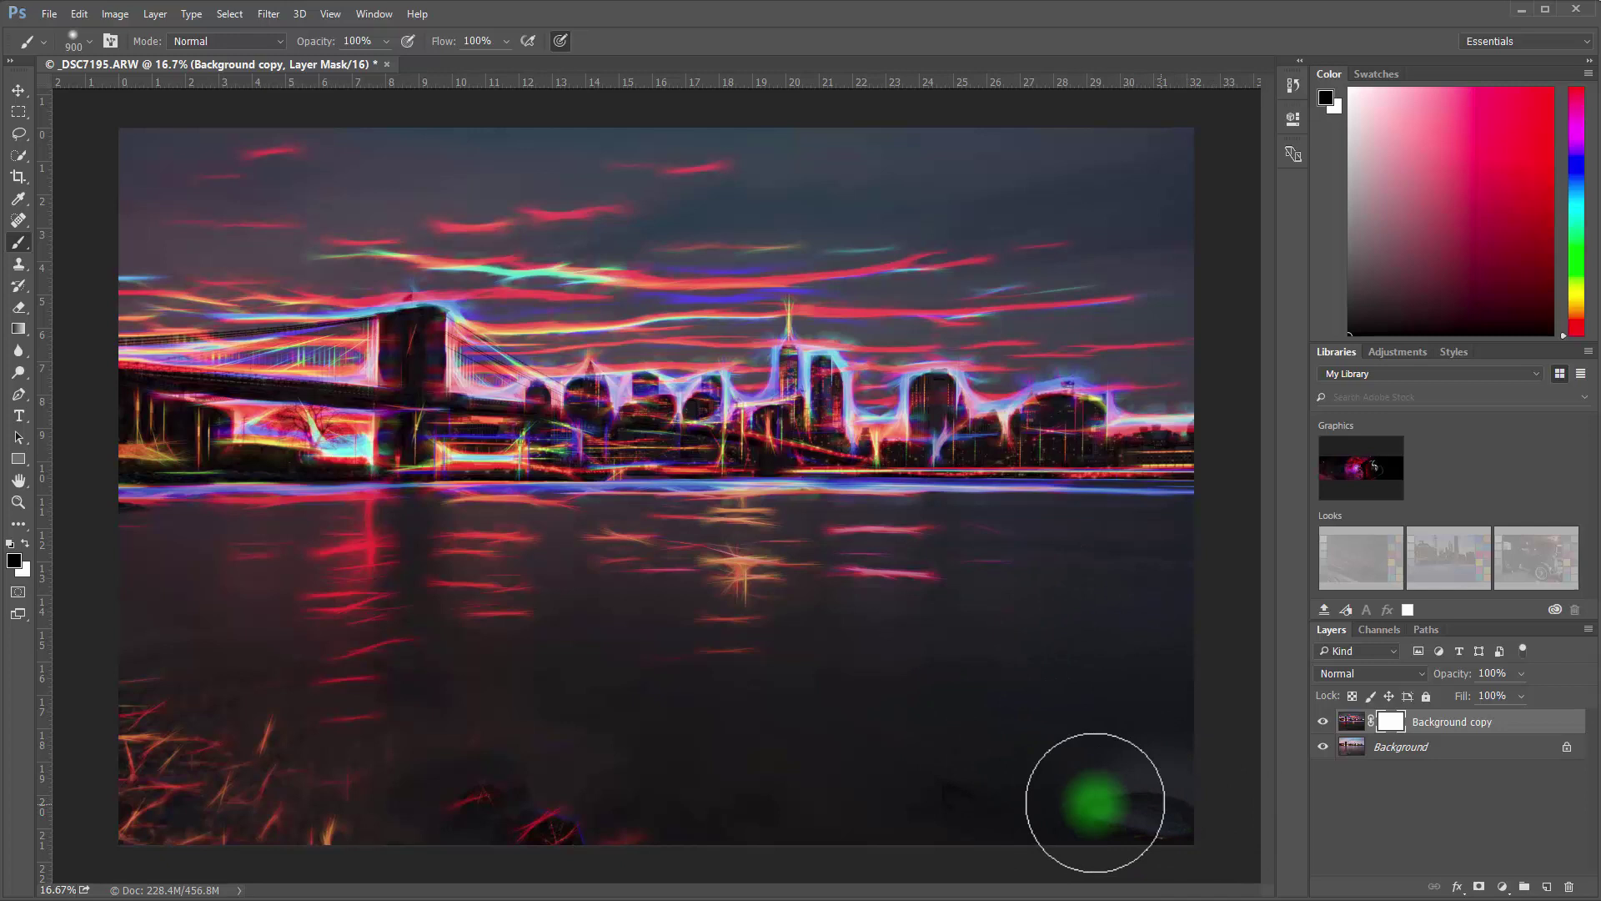
{"action": "mouse_move", "coordinate": [1095, 802]}
{"action": "left_mouse_down"}
{"action": "mouse_move", "coordinate": [827, 786]}
{"action": "mouse_move", "coordinate": [346, 794]}
{"action": "mouse_move", "coordinate": [812, 824]}
{"action": "mouse_move", "coordinate": [125, 806]}
{"action": "mouse_move", "coordinate": [738, 743]}
{"action": "mouse_move", "coordinate": [51, 721]}
{"action": "mouse_move", "coordinate": [612, 708]}
{"action": "mouse_move", "coordinate": [169, 633]}
{"action": "mouse_move", "coordinate": [937, 624]}
{"action": "mouse_move", "coordinate": [430, 612]}
{"action": "mouse_move", "coordinate": [257, 586]}
{"action": "mouse_move", "coordinate": [822, 625]}
{"action": "mouse_move", "coordinate": [246, 618]}
{"action": "mouse_move", "coordinate": [169, 571]}
{"action": "mouse_move", "coordinate": [155, 616]}
{"action": "mouse_move", "coordinate": [451, 627]}
{"action": "mouse_move", "coordinate": [1208, 738]}
{"action": "mouse_move", "coordinate": [937, 707]}
{"action": "mouse_move", "coordinate": [894, 672]}
{"action": "mouse_move", "coordinate": [1150, 635]}
{"action": "mouse_move", "coordinate": [1167, 582]}
{"action": "mouse_move", "coordinate": [1044, 534]}
{"action": "mouse_move", "coordinate": [893, 532]}
{"action": "mouse_move", "coordinate": [1202, 522]}
{"action": "mouse_move", "coordinate": [1118, 493]}
{"action": "mouse_move", "coordinate": [992, 489]}
{"action": "mouse_move", "coordinate": [1194, 478]}
{"action": "mouse_move", "coordinate": [1110, 483]}
{"action": "mouse_move", "coordinate": [1062, 453]}
{"action": "mouse_move", "coordinate": [1052, 414]}
{"action": "mouse_move", "coordinate": [1133, 463]}
{"action": "mouse_move", "coordinate": [1178, 468]}
{"action": "mouse_move", "coordinate": [1009, 455]}
{"action": "mouse_move", "coordinate": [946, 436]}
{"action": "mouse_move", "coordinate": [927, 412]}
{"action": "mouse_move", "coordinate": [939, 401]}
{"action": "mouse_move", "coordinate": [949, 451]}
{"action": "mouse_move", "coordinate": [835, 425]}
{"action": "mouse_move", "coordinate": [810, 376]}
{"action": "mouse_move", "coordinate": [804, 434]}
{"action": "mouse_move", "coordinate": [748, 442]}
{"action": "mouse_move", "coordinate": [806, 374]}
{"action": "mouse_move", "coordinate": [824, 394]}
{"action": "mouse_move", "coordinate": [817, 447]}
{"action": "mouse_move", "coordinate": [943, 412]}
{"action": "mouse_move", "coordinate": [1035, 441]}
{"action": "mouse_move", "coordinate": [1067, 427]}
{"action": "mouse_move", "coordinate": [1118, 455]}
{"action": "mouse_move", "coordinate": [1196, 443]}
{"action": "mouse_move", "coordinate": [818, 442]}
{"action": "mouse_move", "coordinate": [672, 408]}
{"action": "mouse_move", "coordinate": [647, 428]}
{"action": "mouse_move", "coordinate": [584, 396]}
{"action": "mouse_move", "coordinate": [542, 413]}
{"action": "mouse_move", "coordinate": [392, 354]}
{"action": "mouse_move", "coordinate": [418, 338]}
{"action": "mouse_move", "coordinate": [436, 417]}
{"action": "mouse_move", "coordinate": [543, 442]}
{"action": "mouse_move", "coordinate": [534, 462]}
{"action": "mouse_move", "coordinate": [998, 500]}
{"action": "left_mouse_up"}
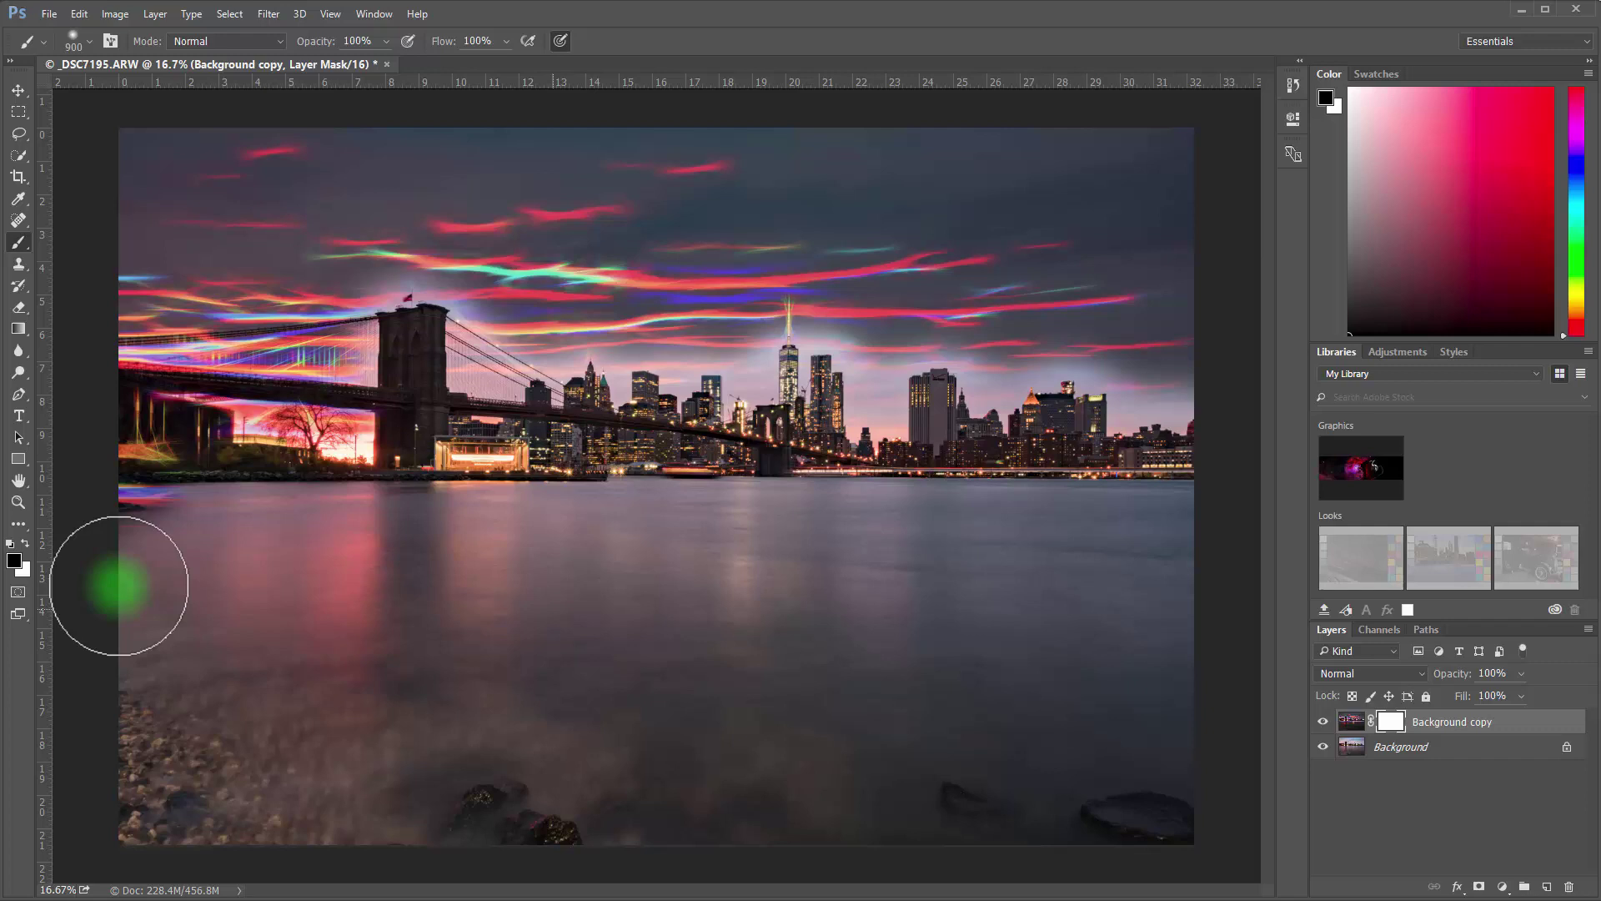
{"action": "mouse_move", "coordinate": [119, 586]}
{"action": "left_mouse_down"}
{"action": "mouse_move", "coordinate": [90, 519]}
{"action": "mouse_move", "coordinate": [120, 496]}
{"action": "mouse_move", "coordinate": [245, 488]}
{"action": "mouse_move", "coordinate": [323, 458]}
{"action": "mouse_move", "coordinate": [200, 452]}
{"action": "mouse_move", "coordinate": [288, 430]}
{"action": "mouse_move", "coordinate": [388, 387]}
{"action": "mouse_move", "coordinate": [385, 372]}
{"action": "mouse_move", "coordinate": [202, 389]}
{"action": "mouse_move", "coordinate": [179, 428]}
{"action": "left_mouse_up"}
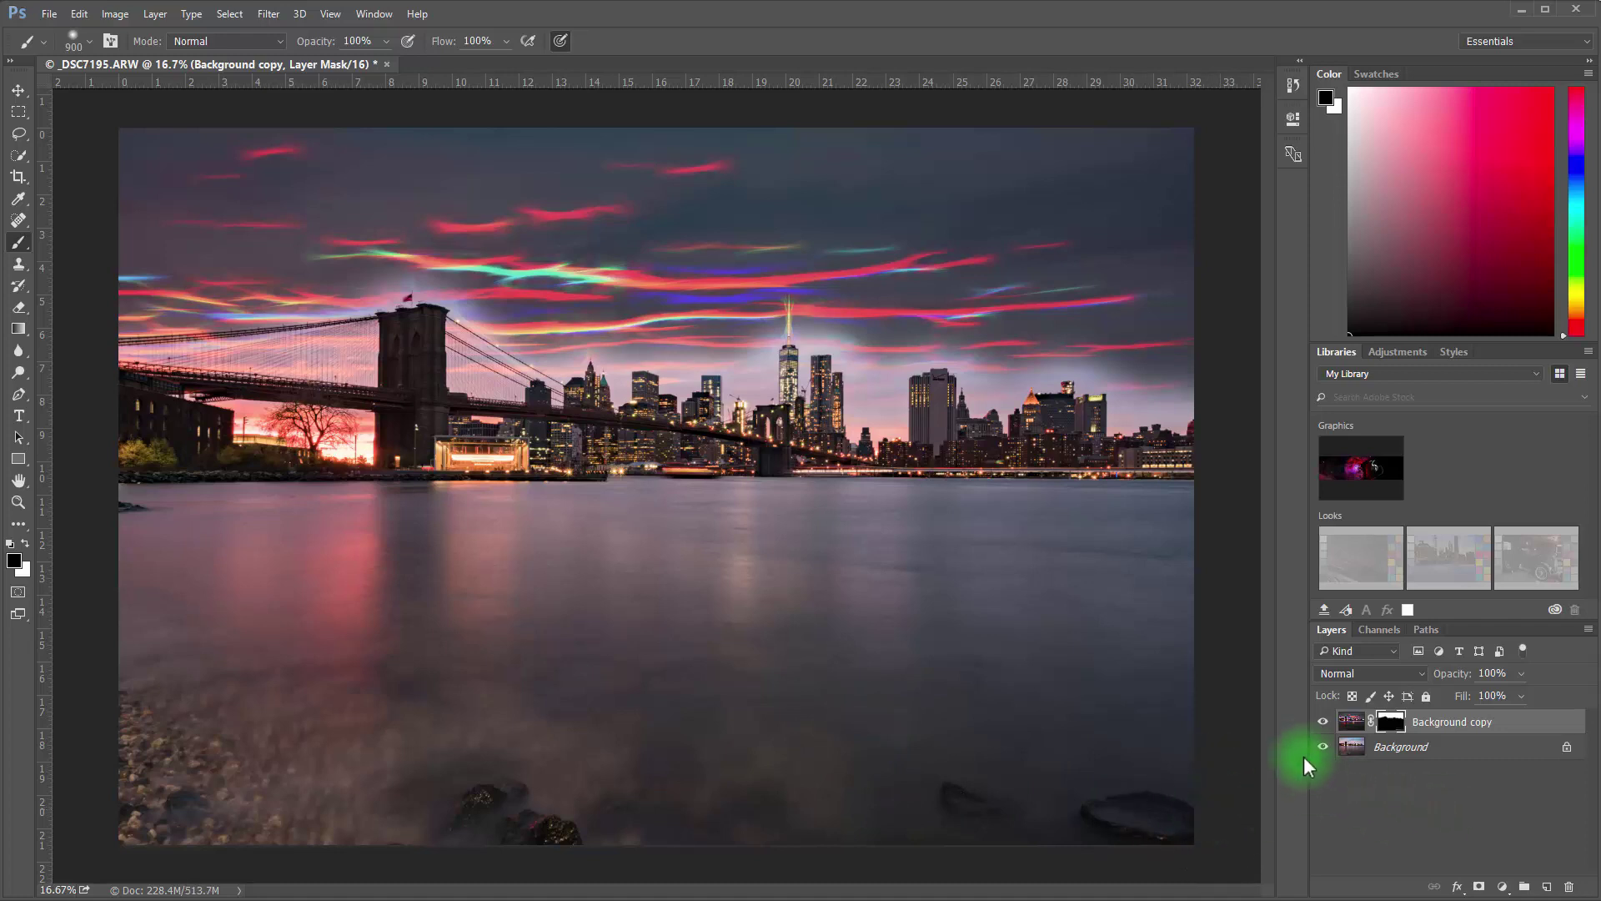
With Background hidden, paint out the glow fringe along the mask's bottom edge, then show Background
{"action": "left_click", "coordinate": [1323, 746]}
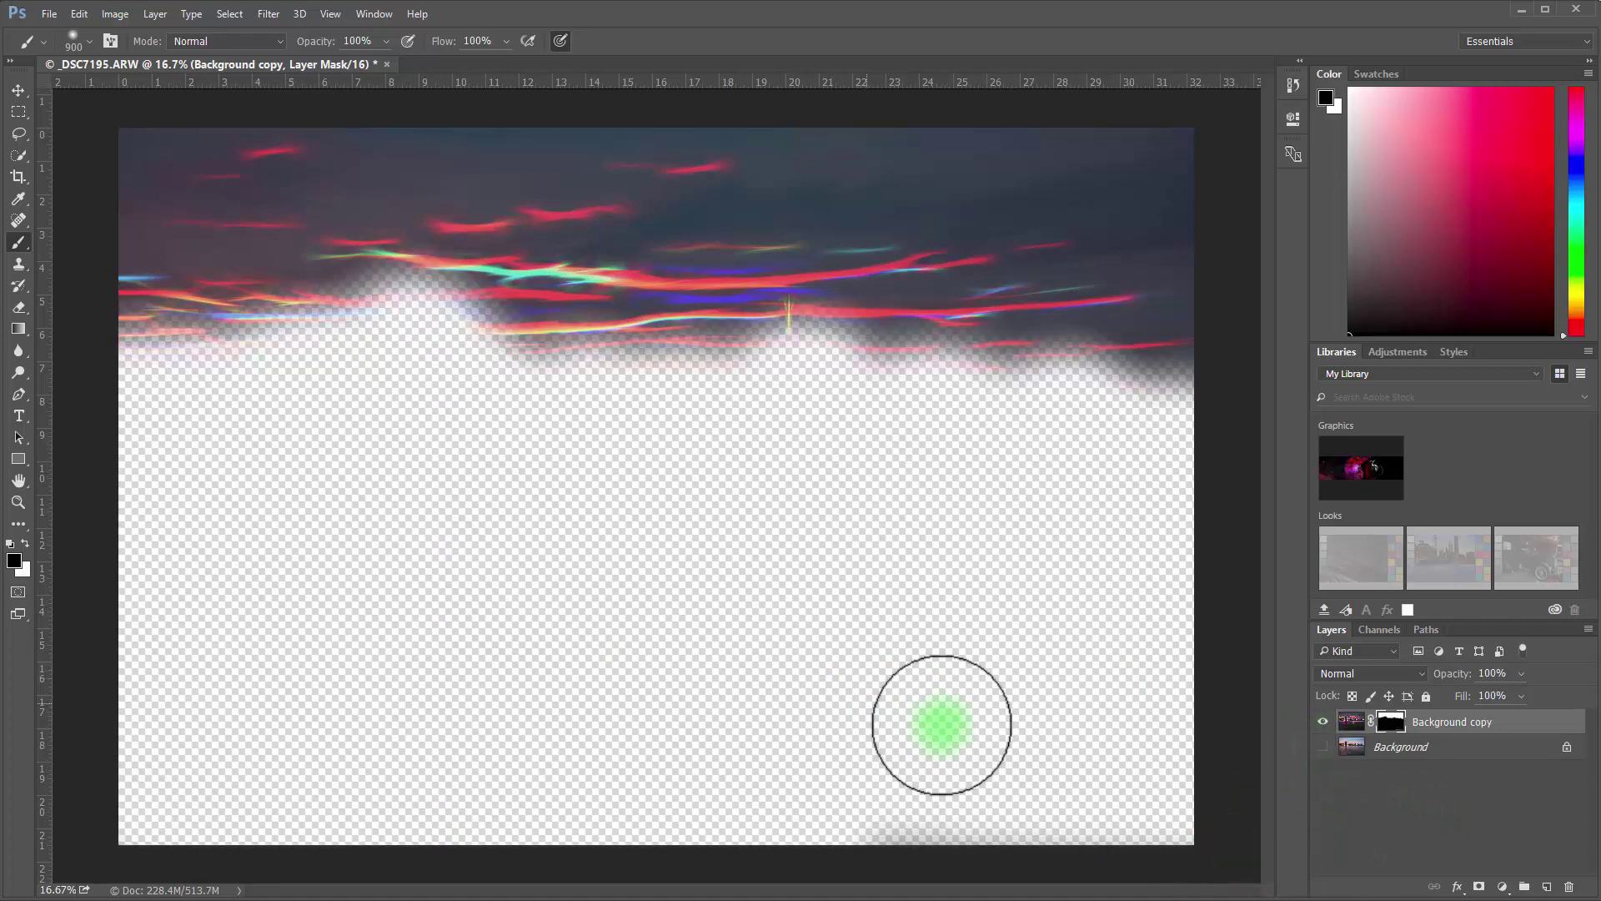
{"action": "mouse_move", "coordinate": [941, 724]}
{"action": "left_mouse_down"}
{"action": "mouse_move", "coordinate": [1005, 805]}
{"action": "mouse_move", "coordinate": [1119, 847]}
{"action": "mouse_move", "coordinate": [616, 834]}
{"action": "mouse_move", "coordinate": [286, 797]}
{"action": "left_mouse_up"}
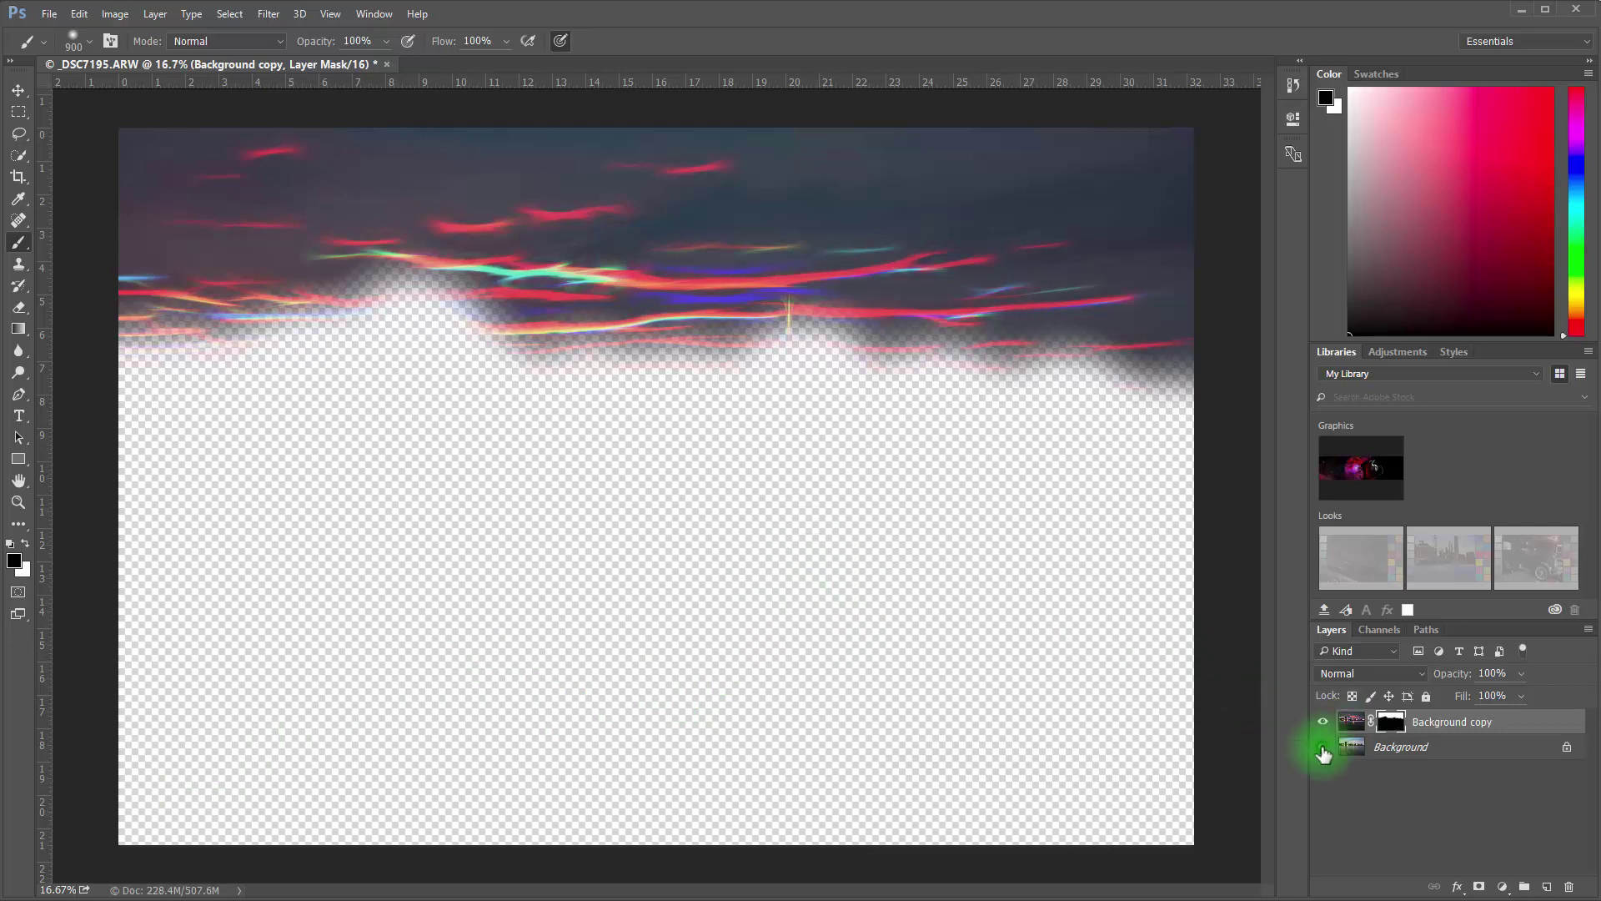
{"action": "left_click", "coordinate": [1323, 747]}
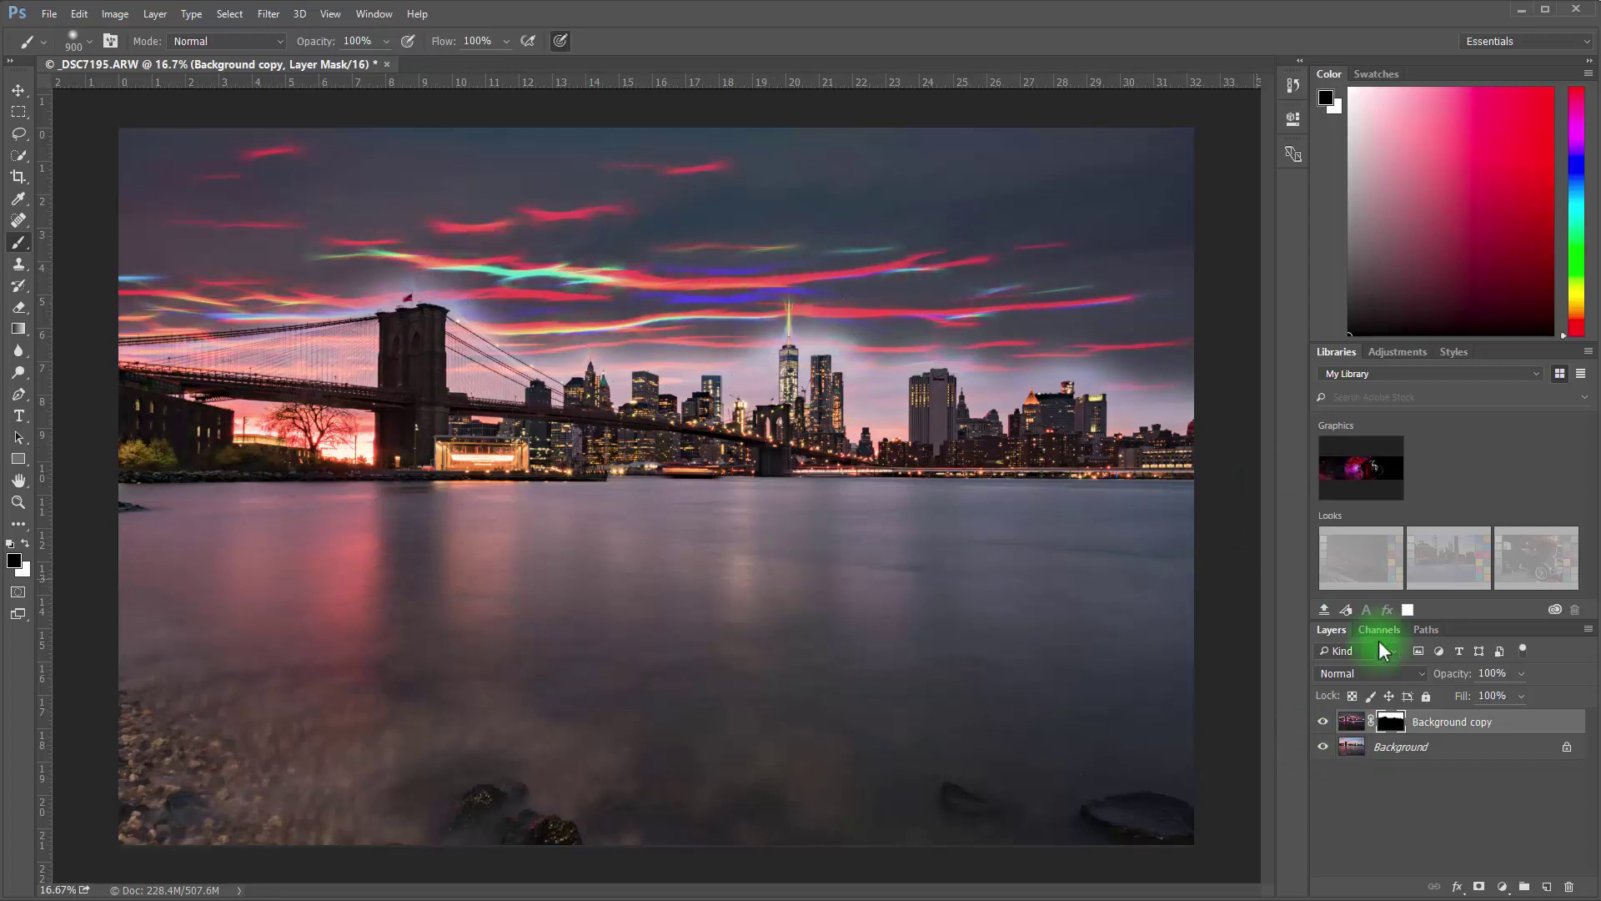
Compare Darken, Lighten, Color Dodge, settle on Screen at 36% opacity, then select Background
{"action": "left_click", "coordinate": [1369, 673]}
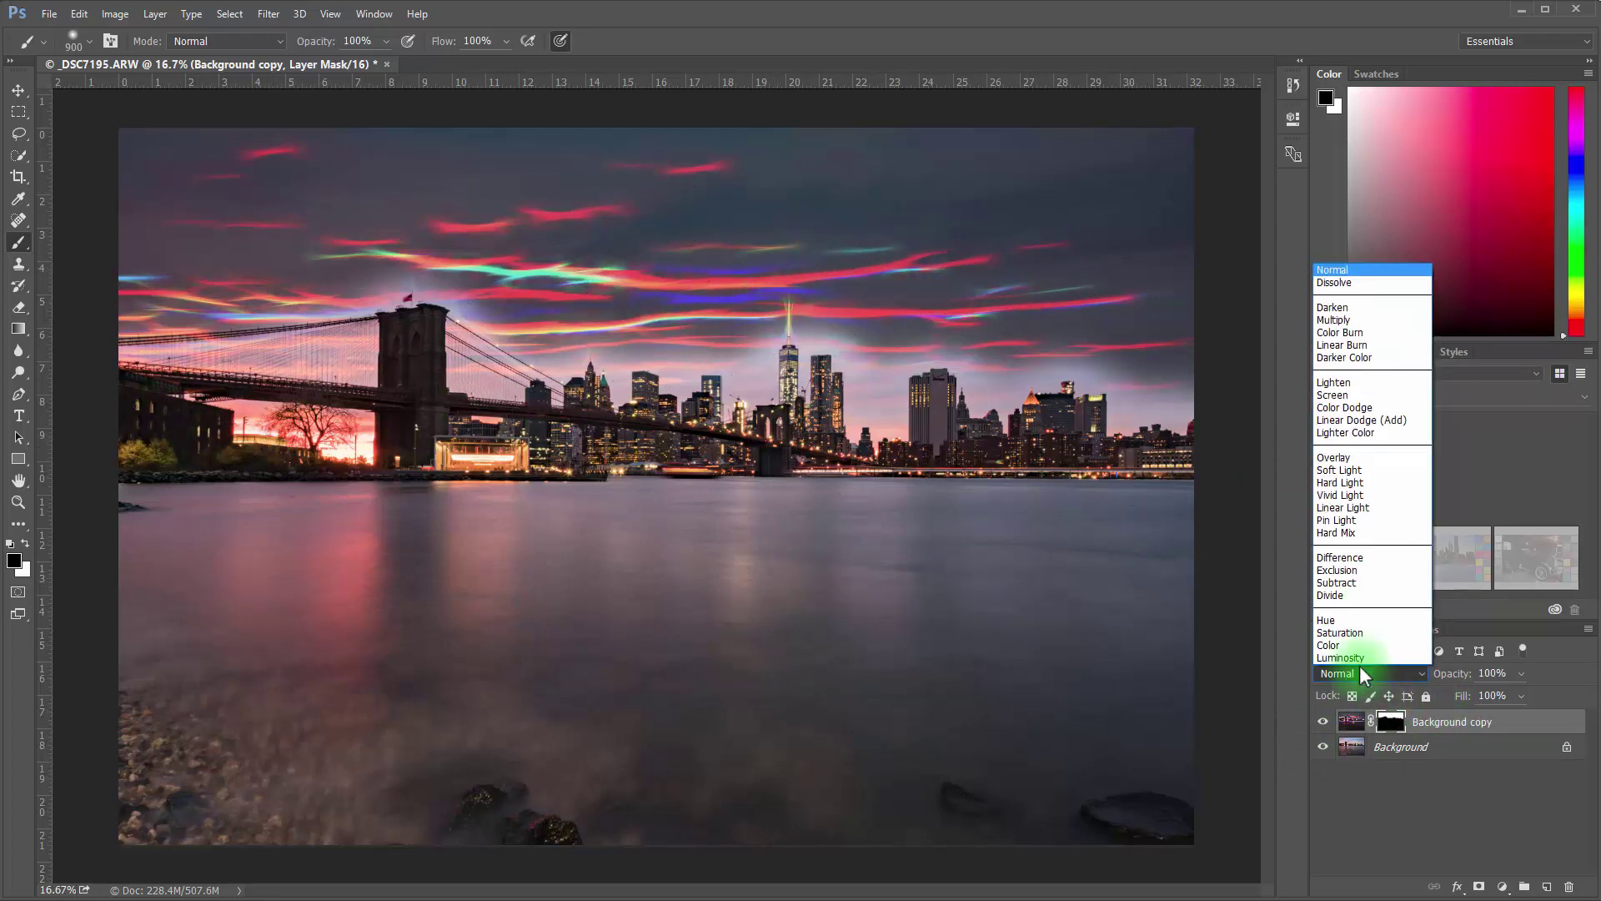
{"action": "left_click", "coordinate": [1414, 271]}
{"action": "key", "text": "Down"}
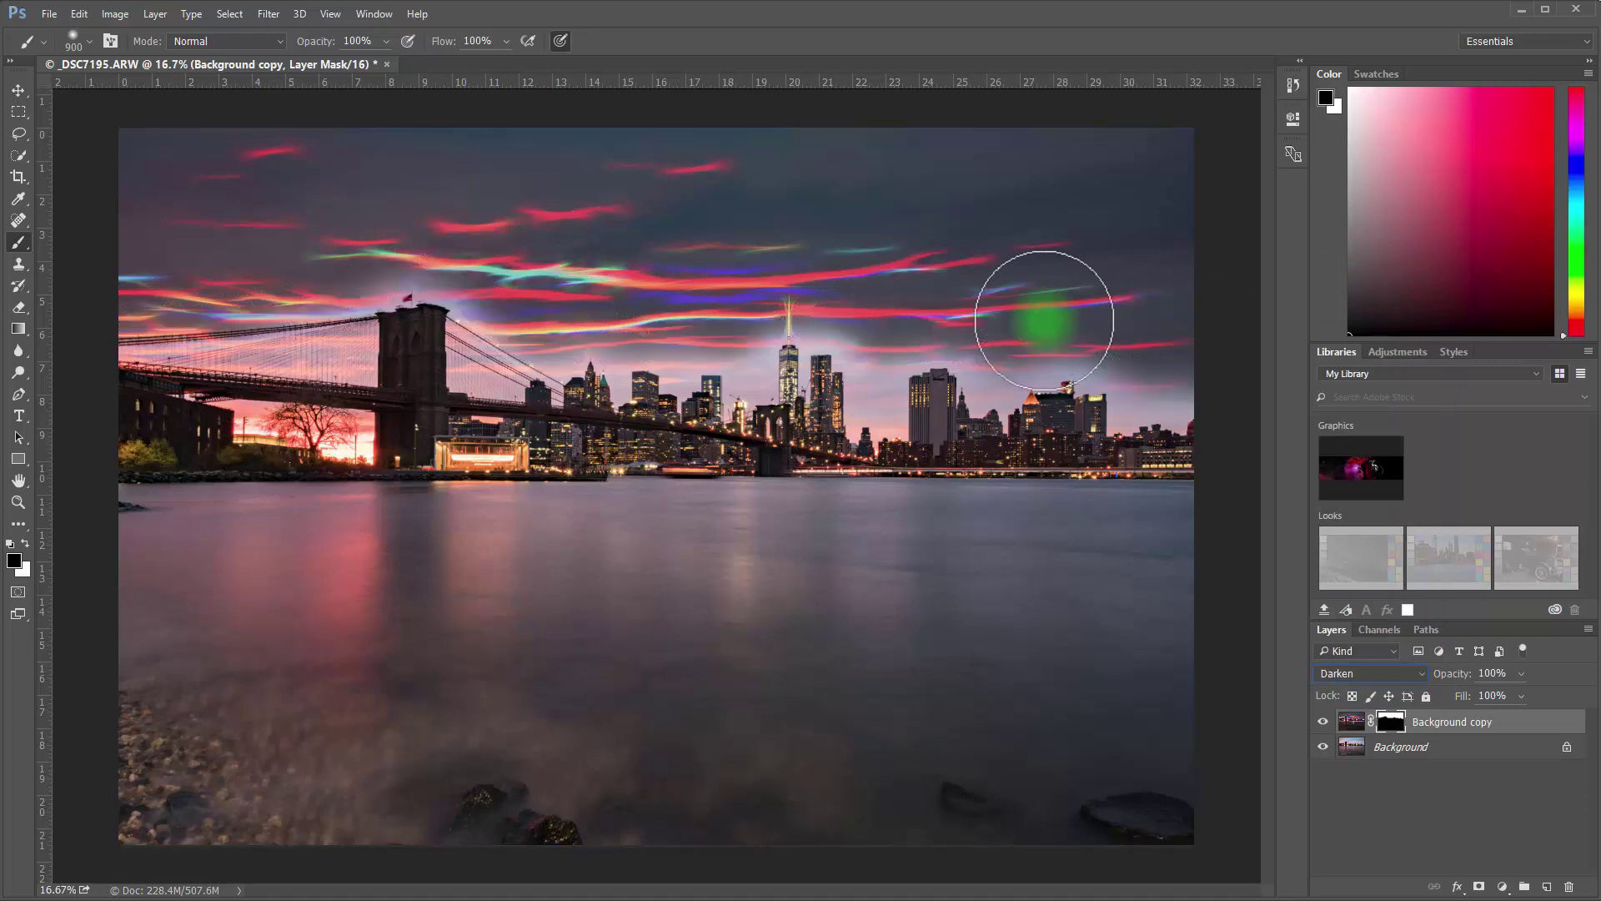
{"action": "key", "text": "Down"}
{"action": "key", "text": "Down"}
{"action": "key", "text": "Down"}
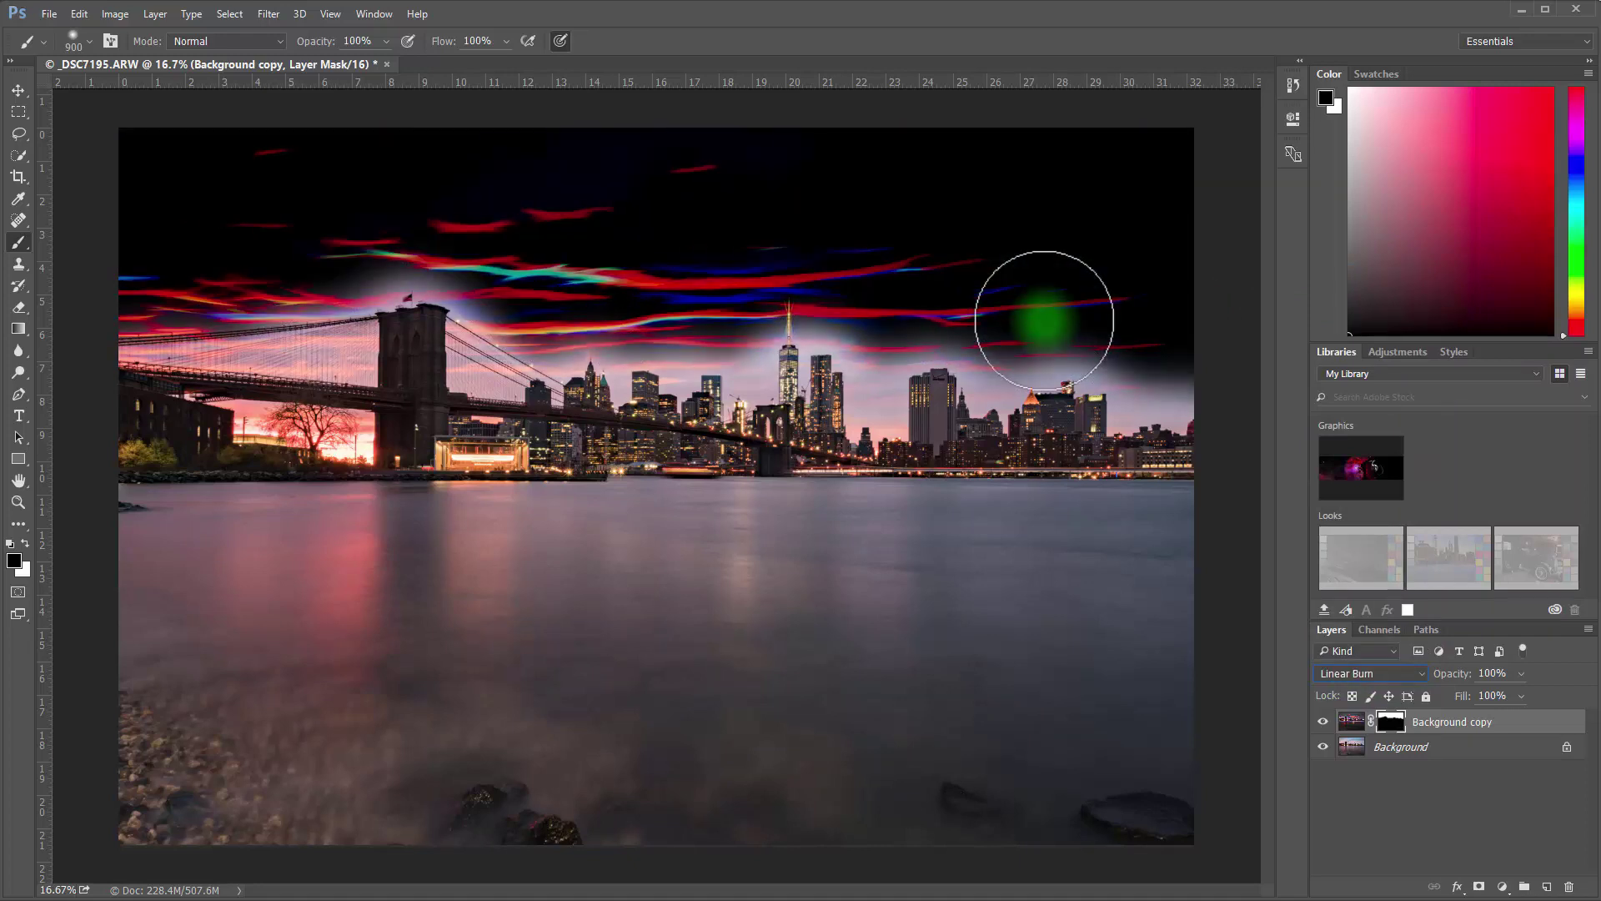
{"action": "key", "text": "Down"}
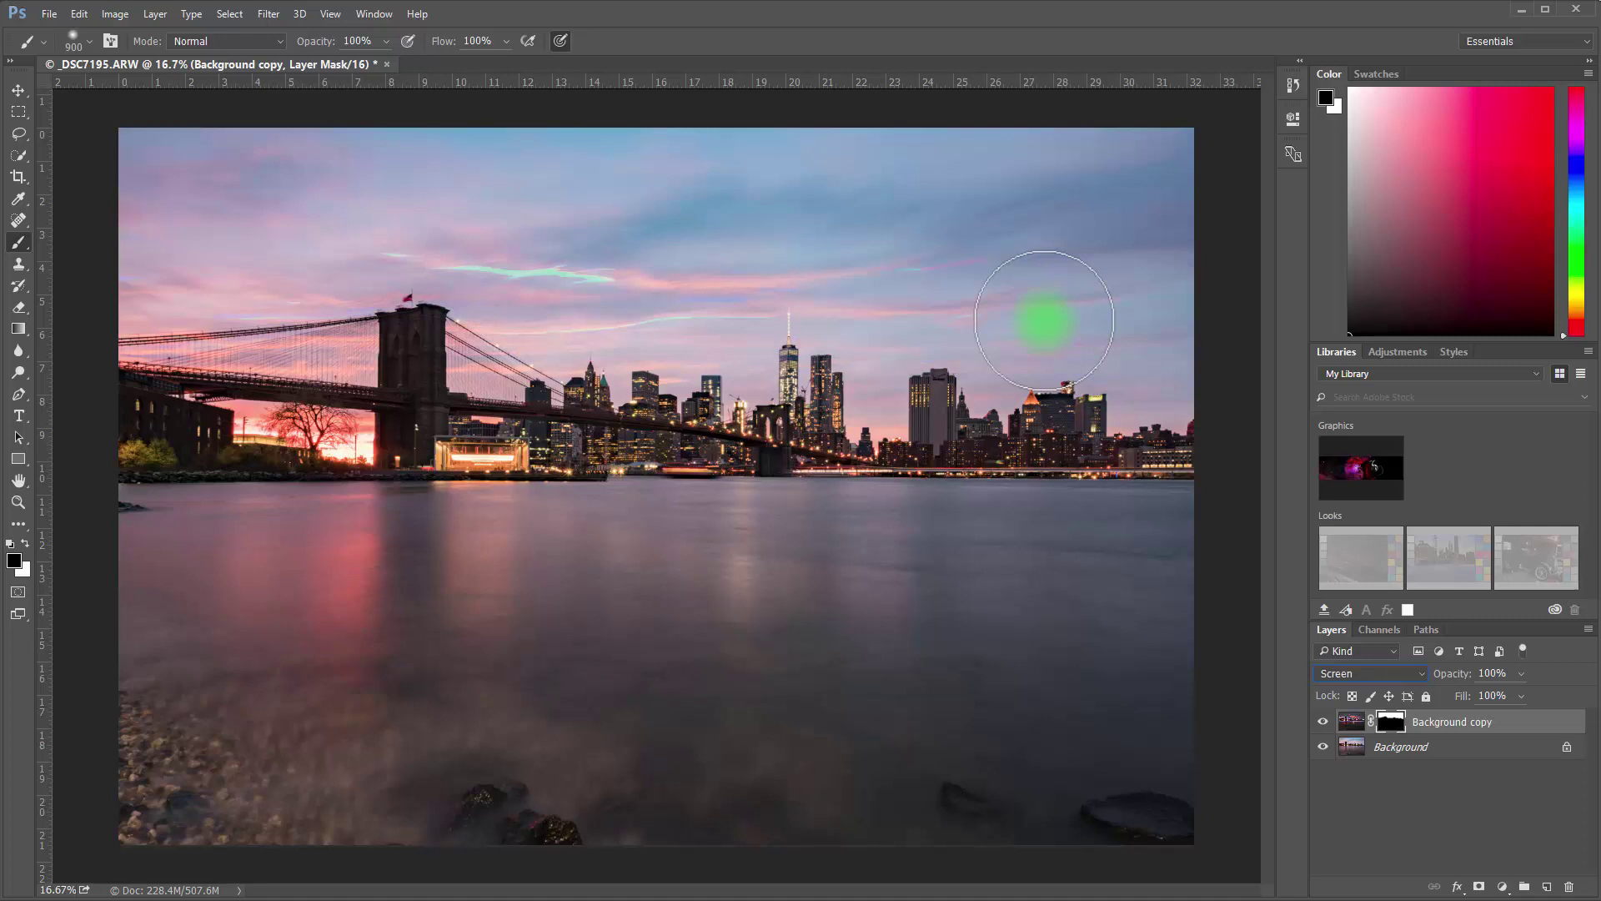
{"action": "key", "text": "Up"}
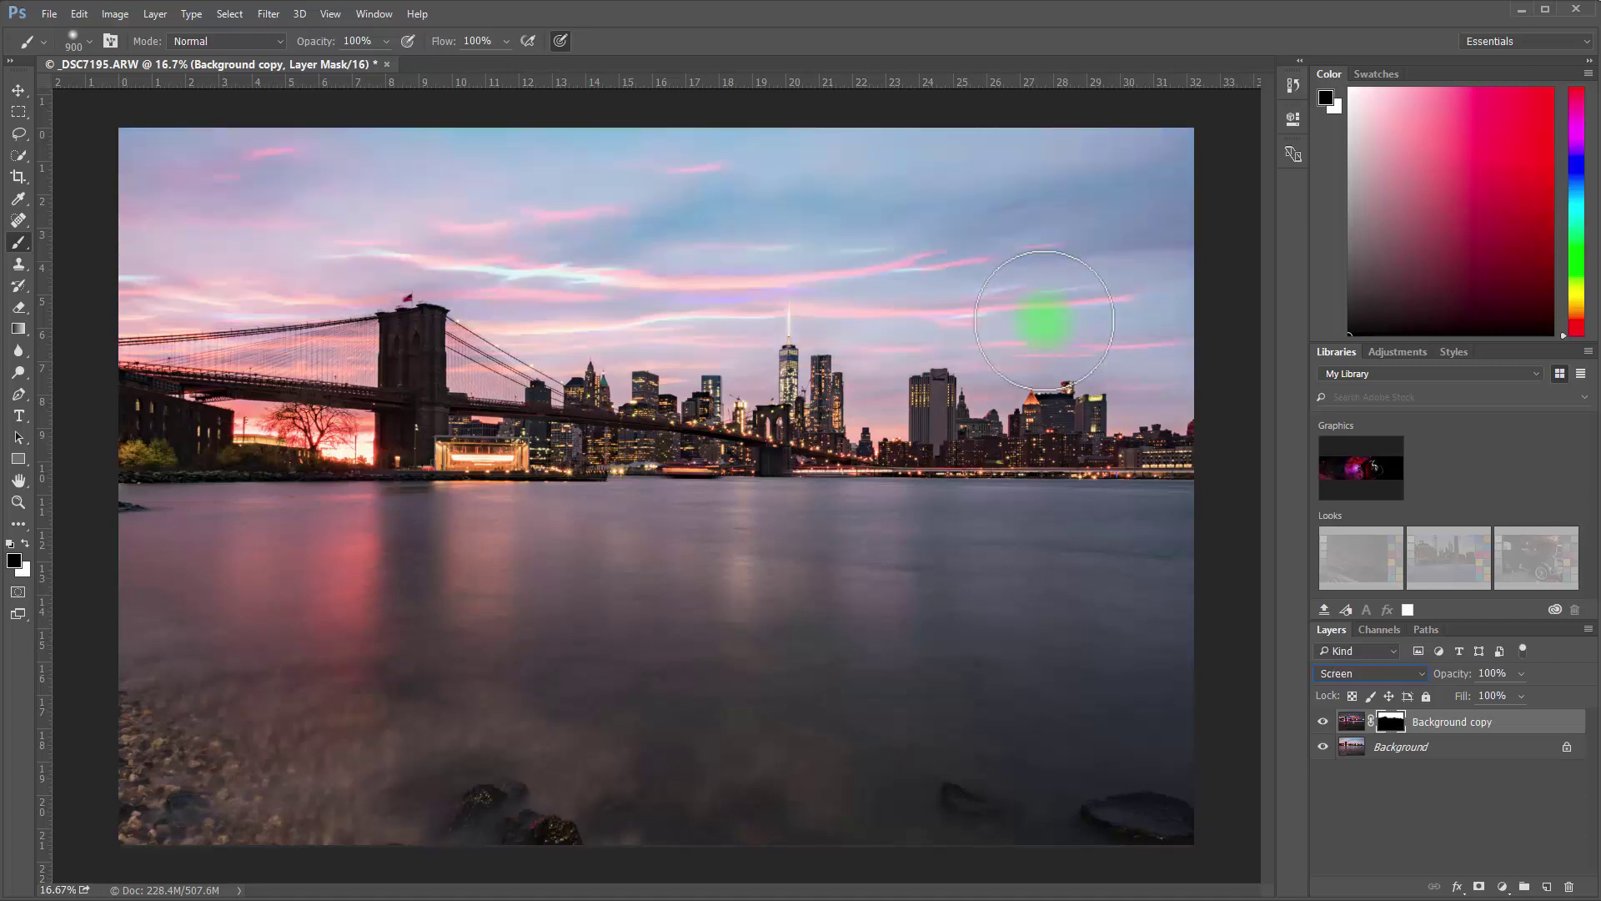
{"action": "key", "text": "Down"}
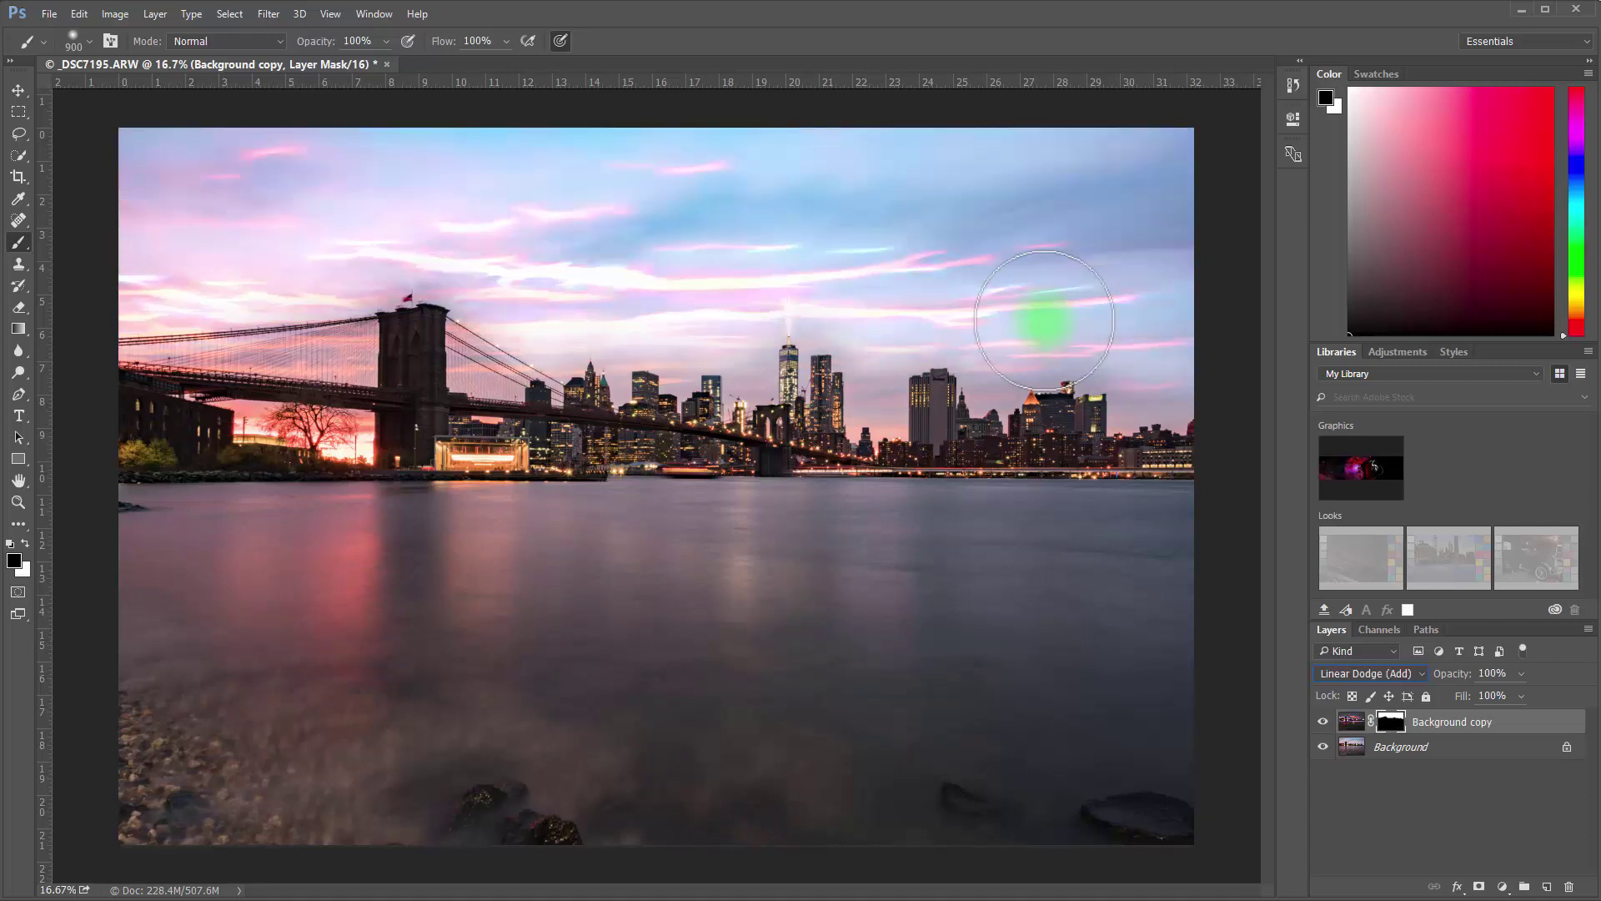
{"action": "key", "text": "Up"}
{"action": "key", "text": "Down"}
{"action": "key", "text": "Up"}
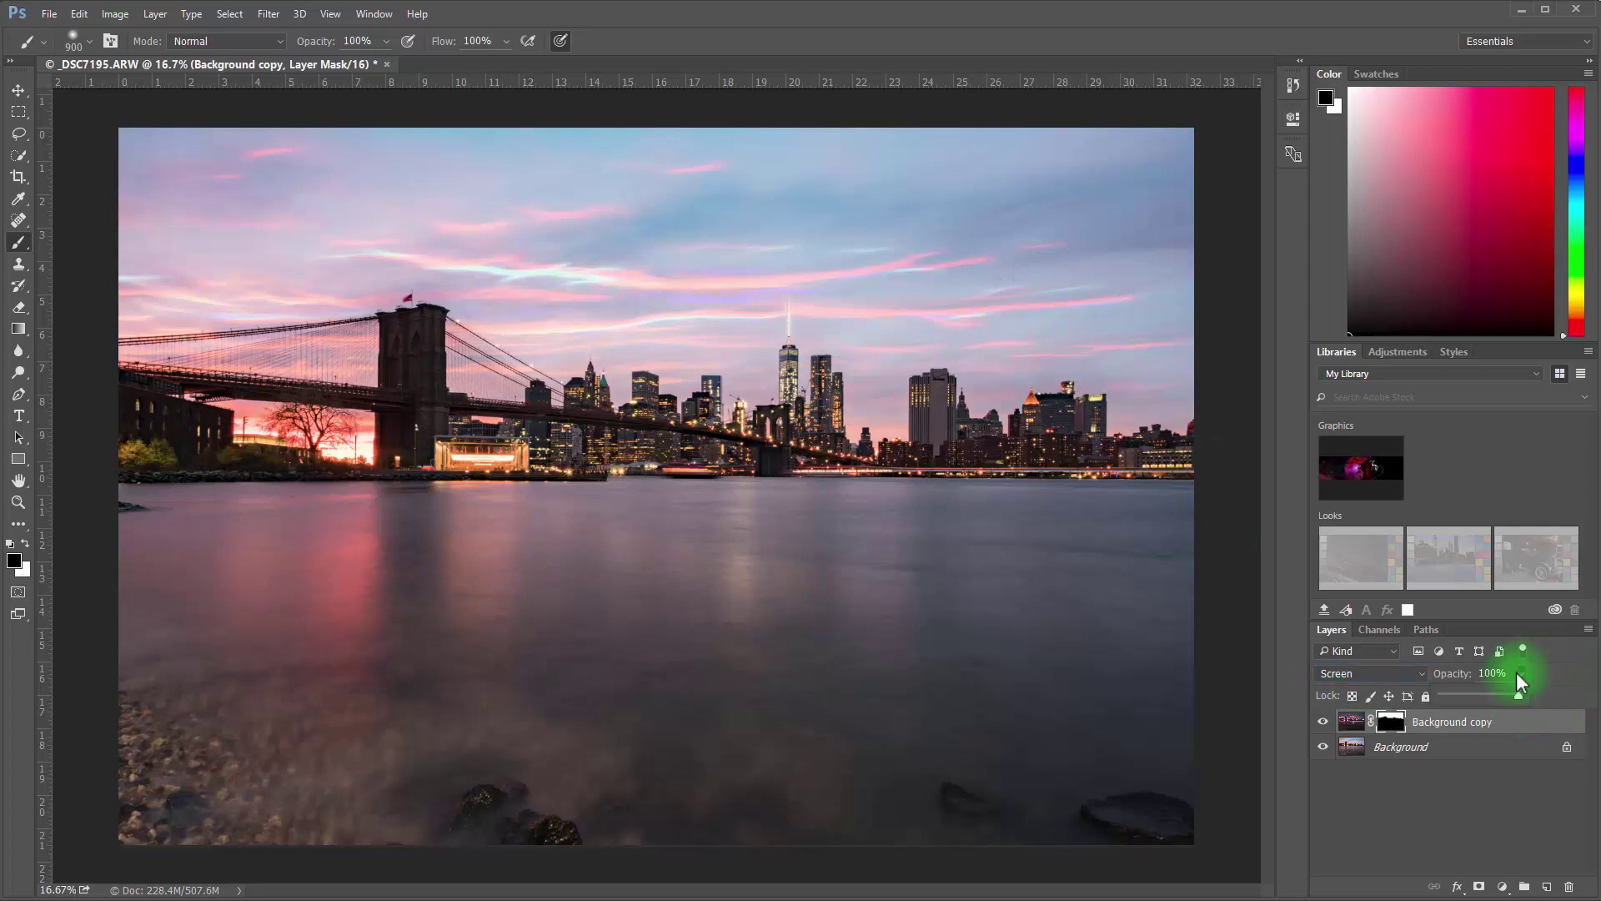
{"action": "mouse_move", "coordinate": [1504, 699]}
{"action": "left_mouse_down"}
{"action": "mouse_move", "coordinate": [1415, 711]}
{"action": "mouse_move", "coordinate": [1493, 719]}
{"action": "left_mouse_up"}
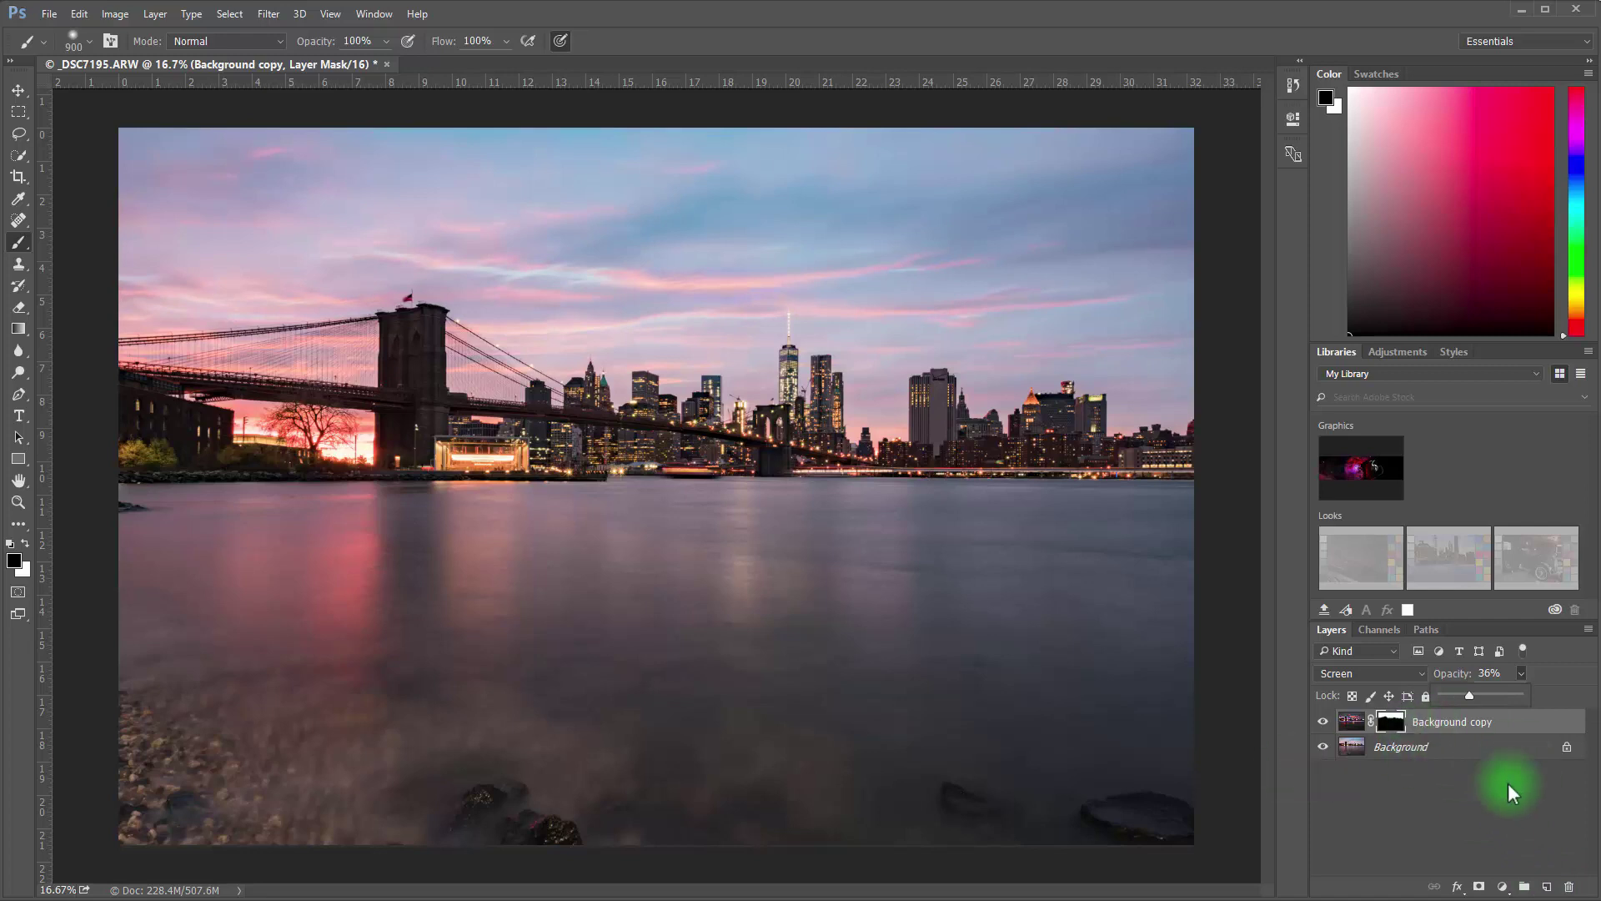
{"action": "left_click", "coordinate": [1479, 755]}
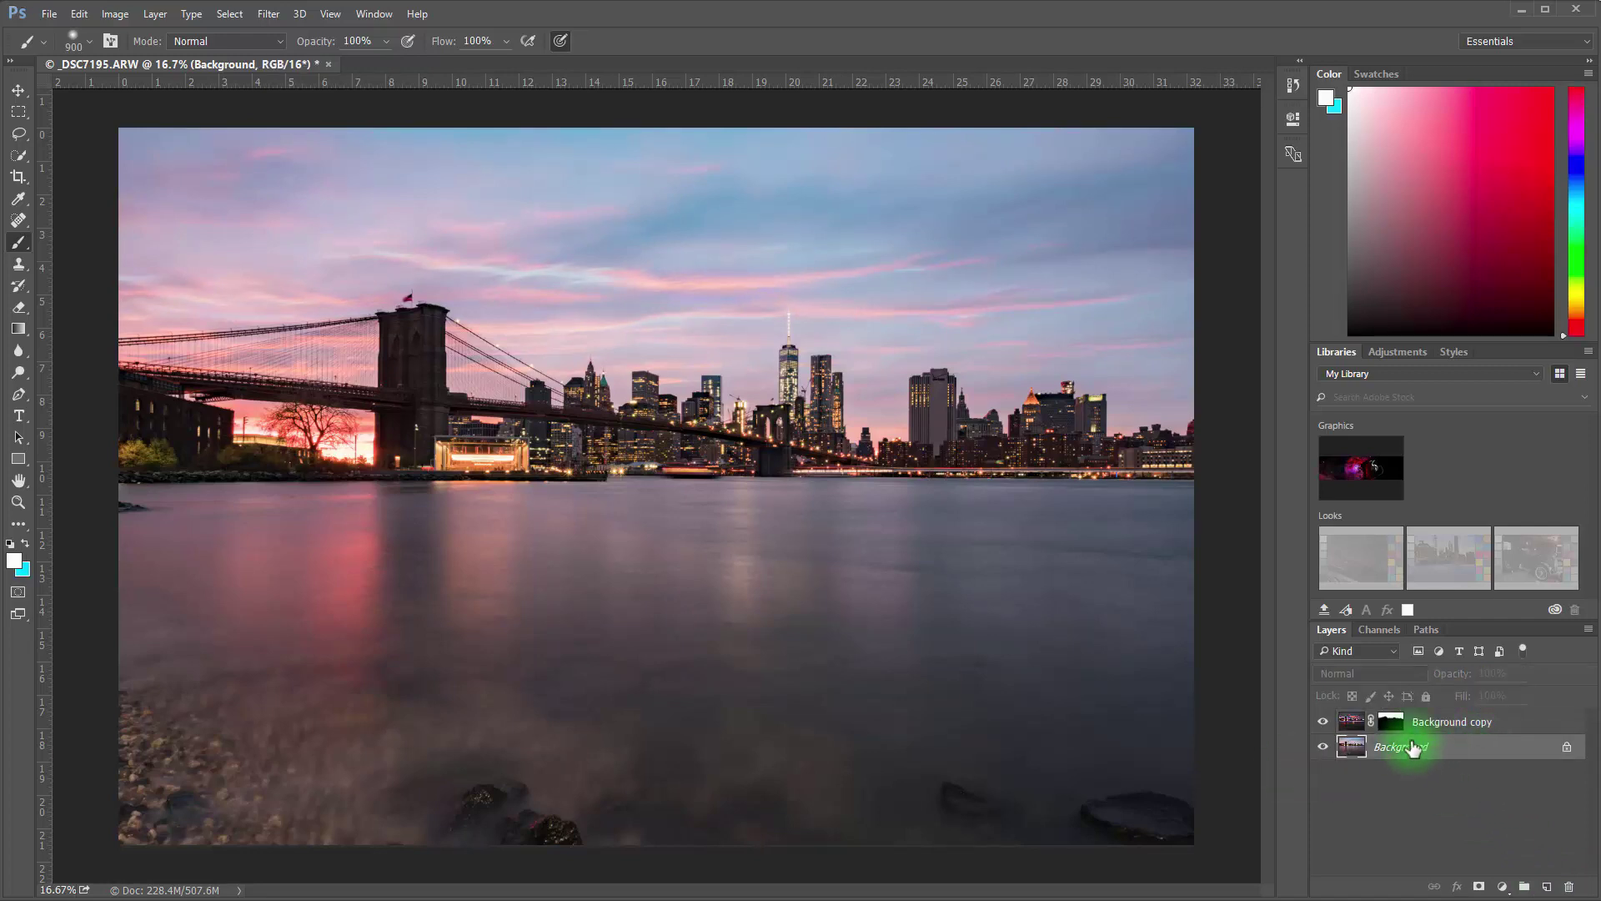
Duplicate Background as Background copy 2 and run Filter > Topaz Labs > Topaz Impression
{"action": "left_click_drag", "start_coordinate": [1481, 755], "coordinate": [1547, 889]}
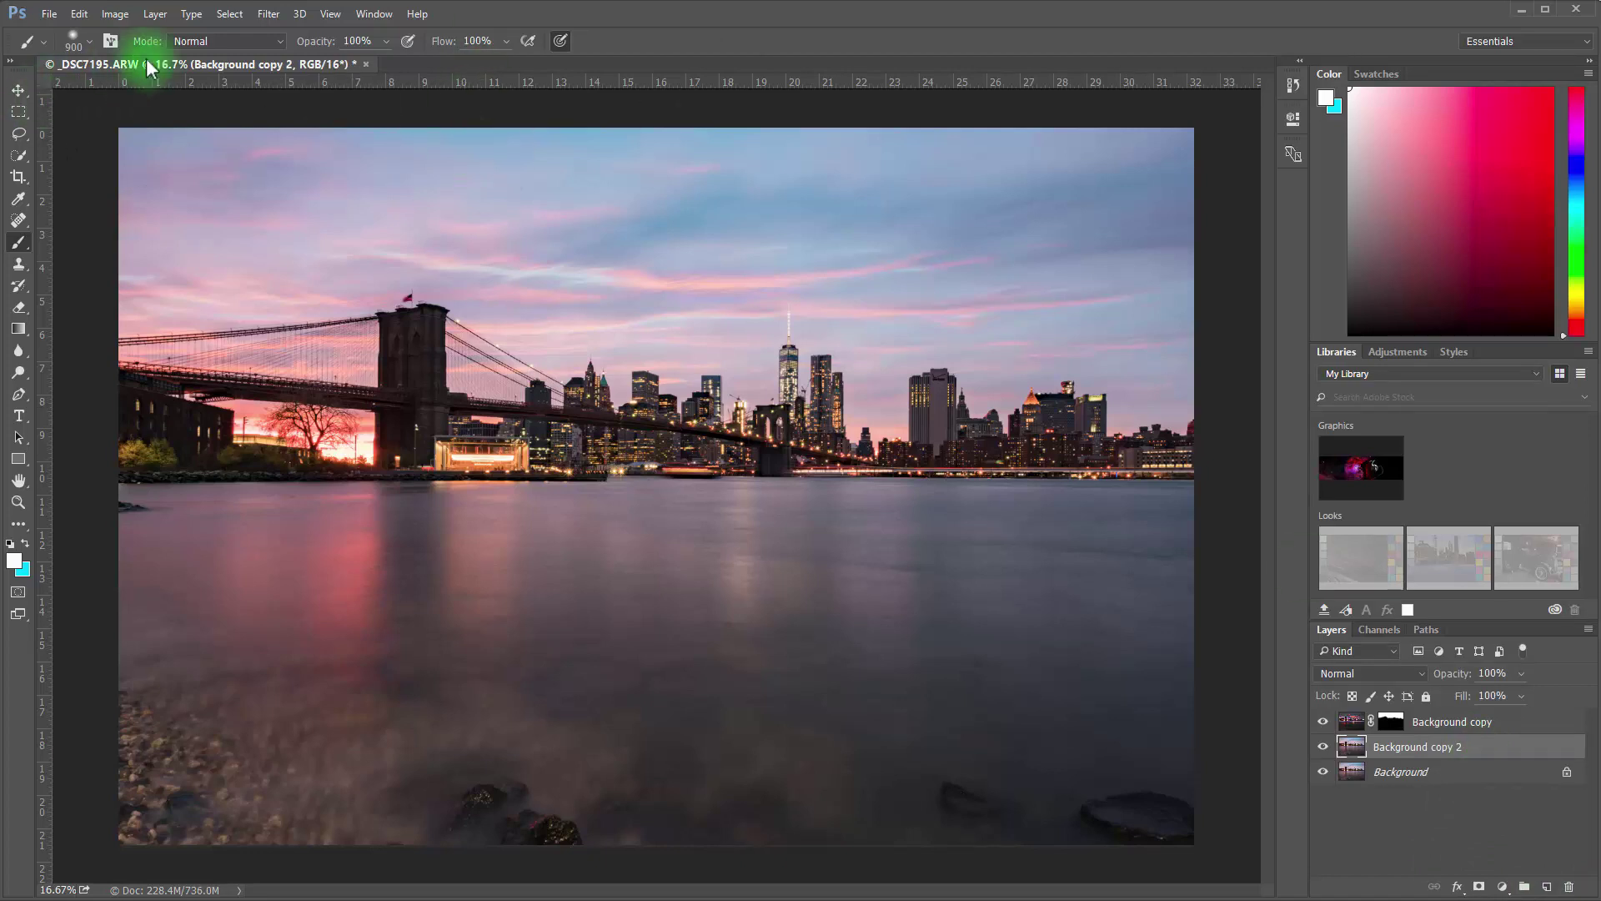
{"action": "left_click", "coordinate": [267, 17]}
{"action": "mouse_move", "coordinate": [378, 528]}
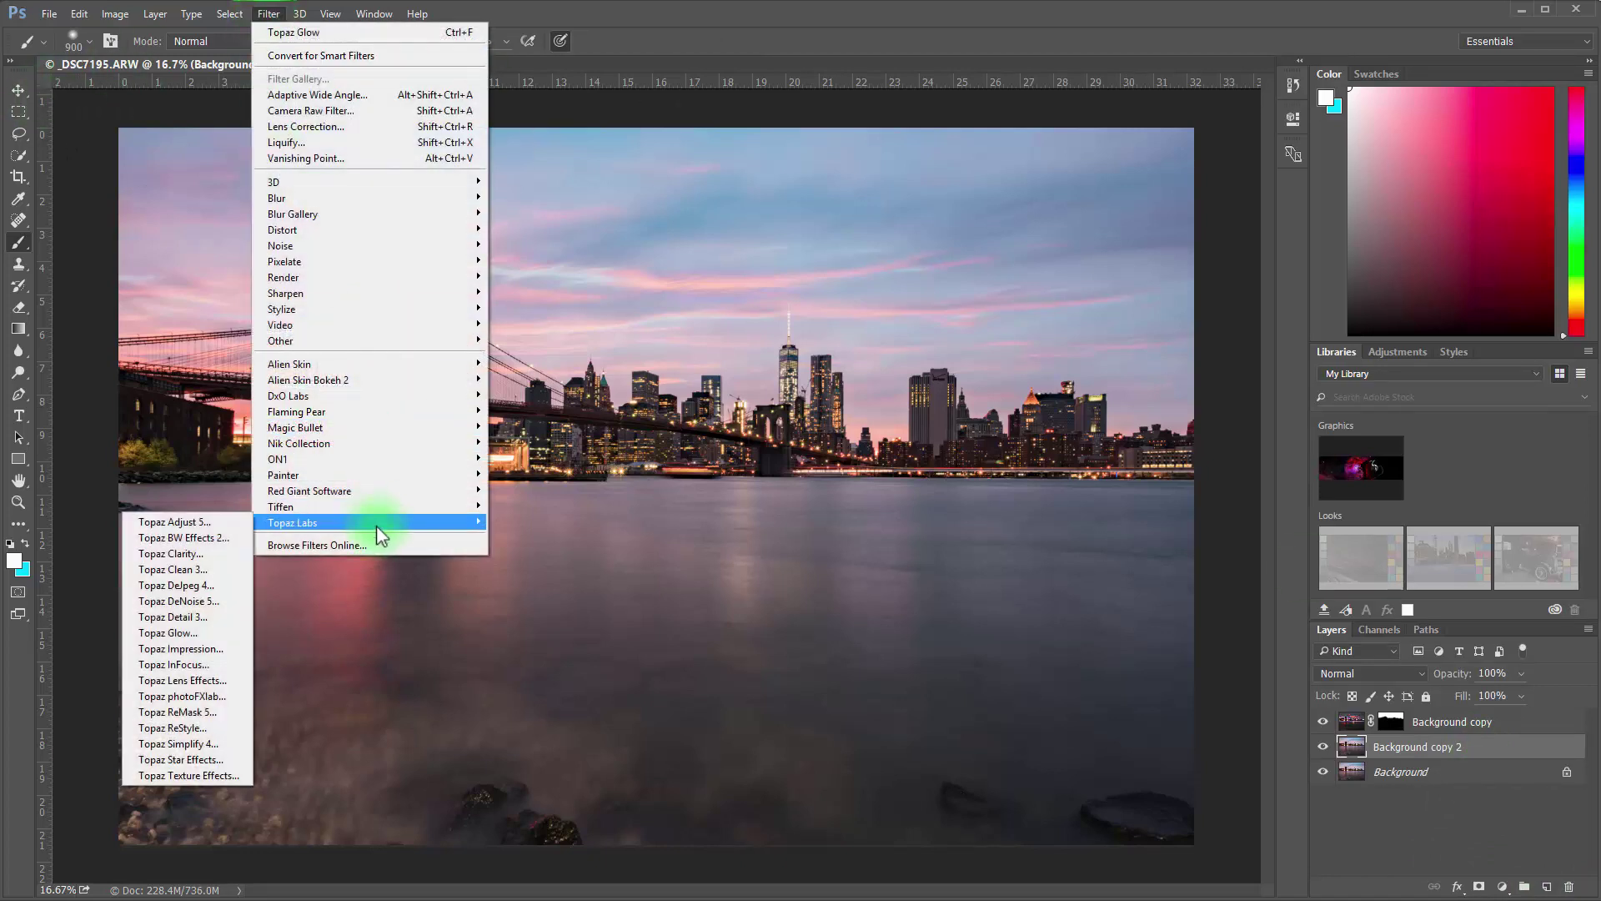
{"action": "left_click", "coordinate": [227, 648]}
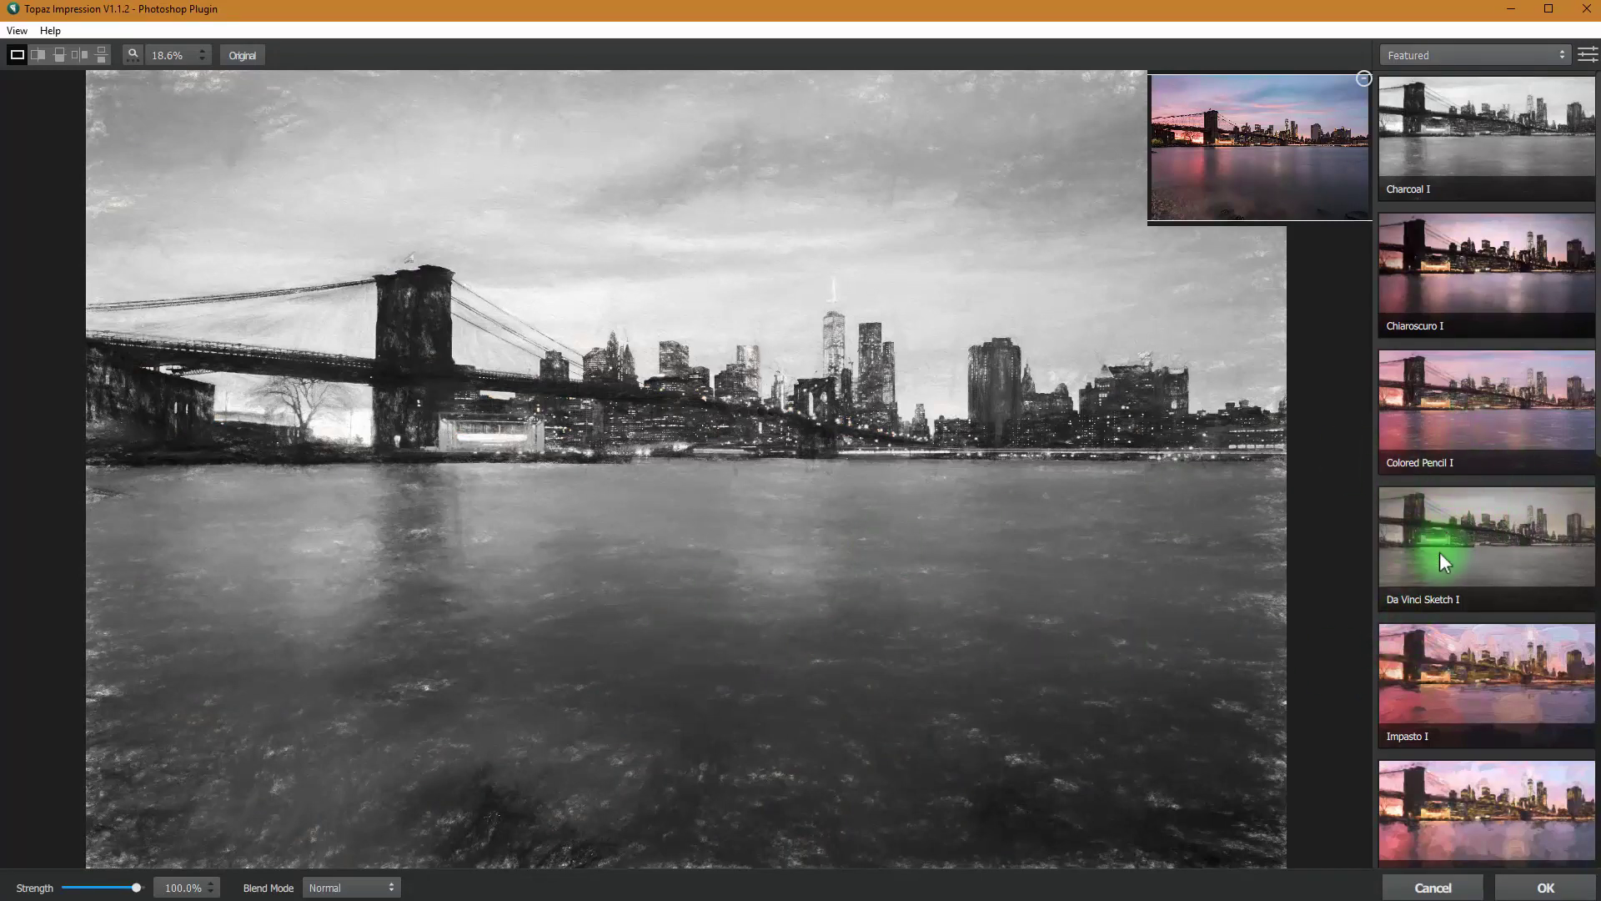
Preview Colored Pencil I, Impasto I, Seurat Afternoon III, Turner Sunset II, then apply Watercolor IV
{"action": "left_click", "coordinate": [1508, 422]}
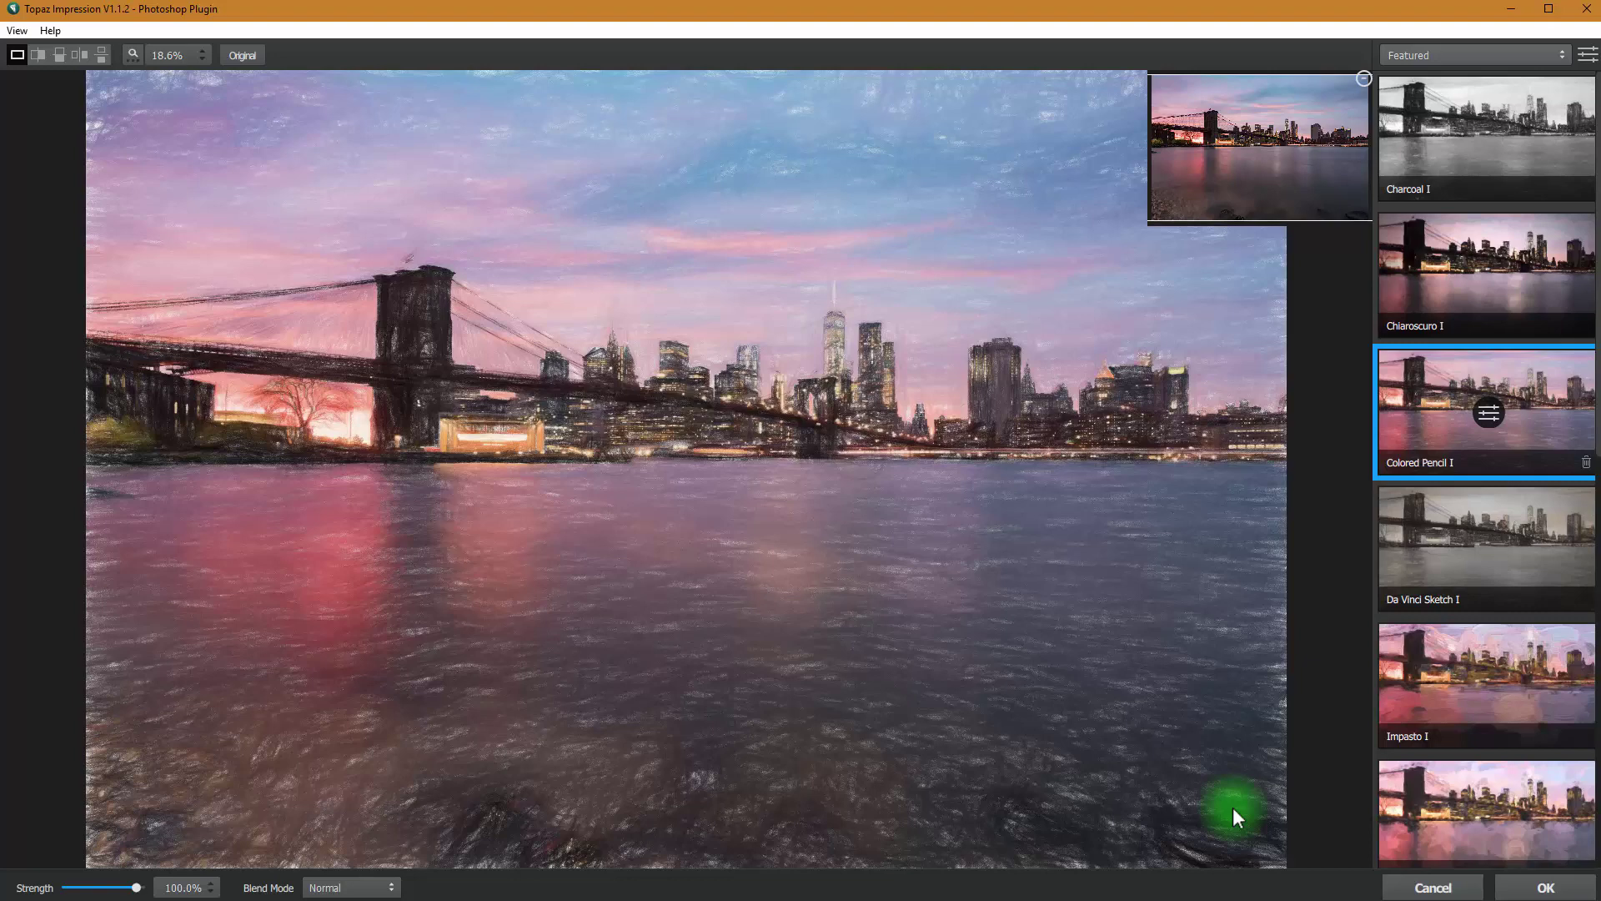
{"action": "left_click", "coordinate": [1477, 727]}
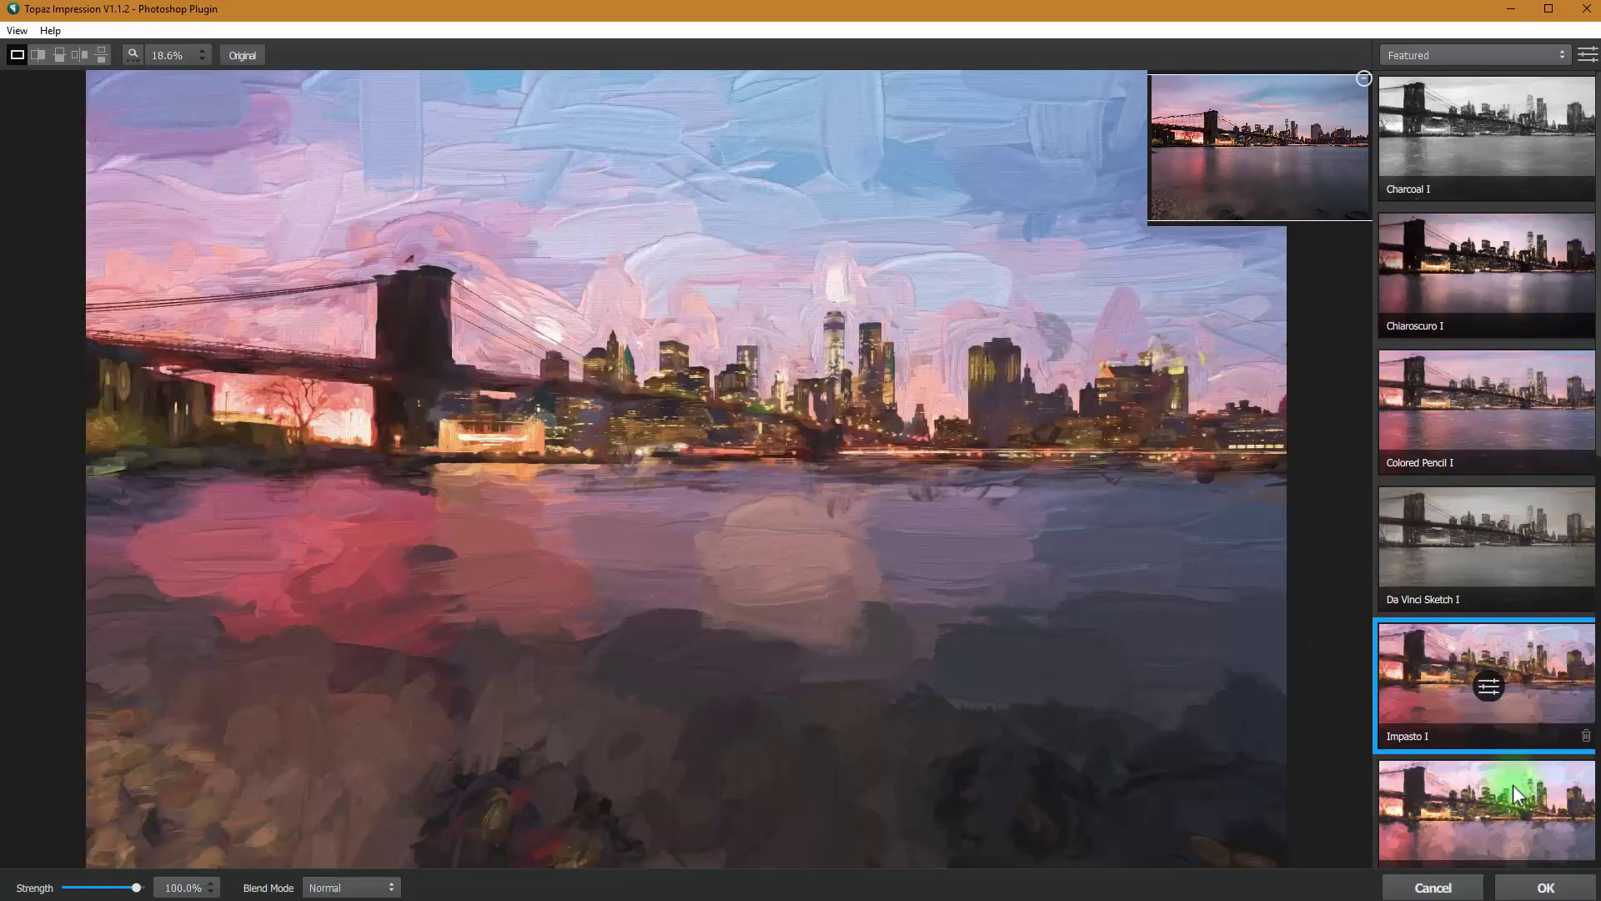
{"action": "scroll", "coordinate": [1513, 801], "scroll_direction": "down", "scroll_amount": 1}
{"action": "scroll", "coordinate": [1523, 710], "scroll_direction": "down", "scroll_amount": 5}
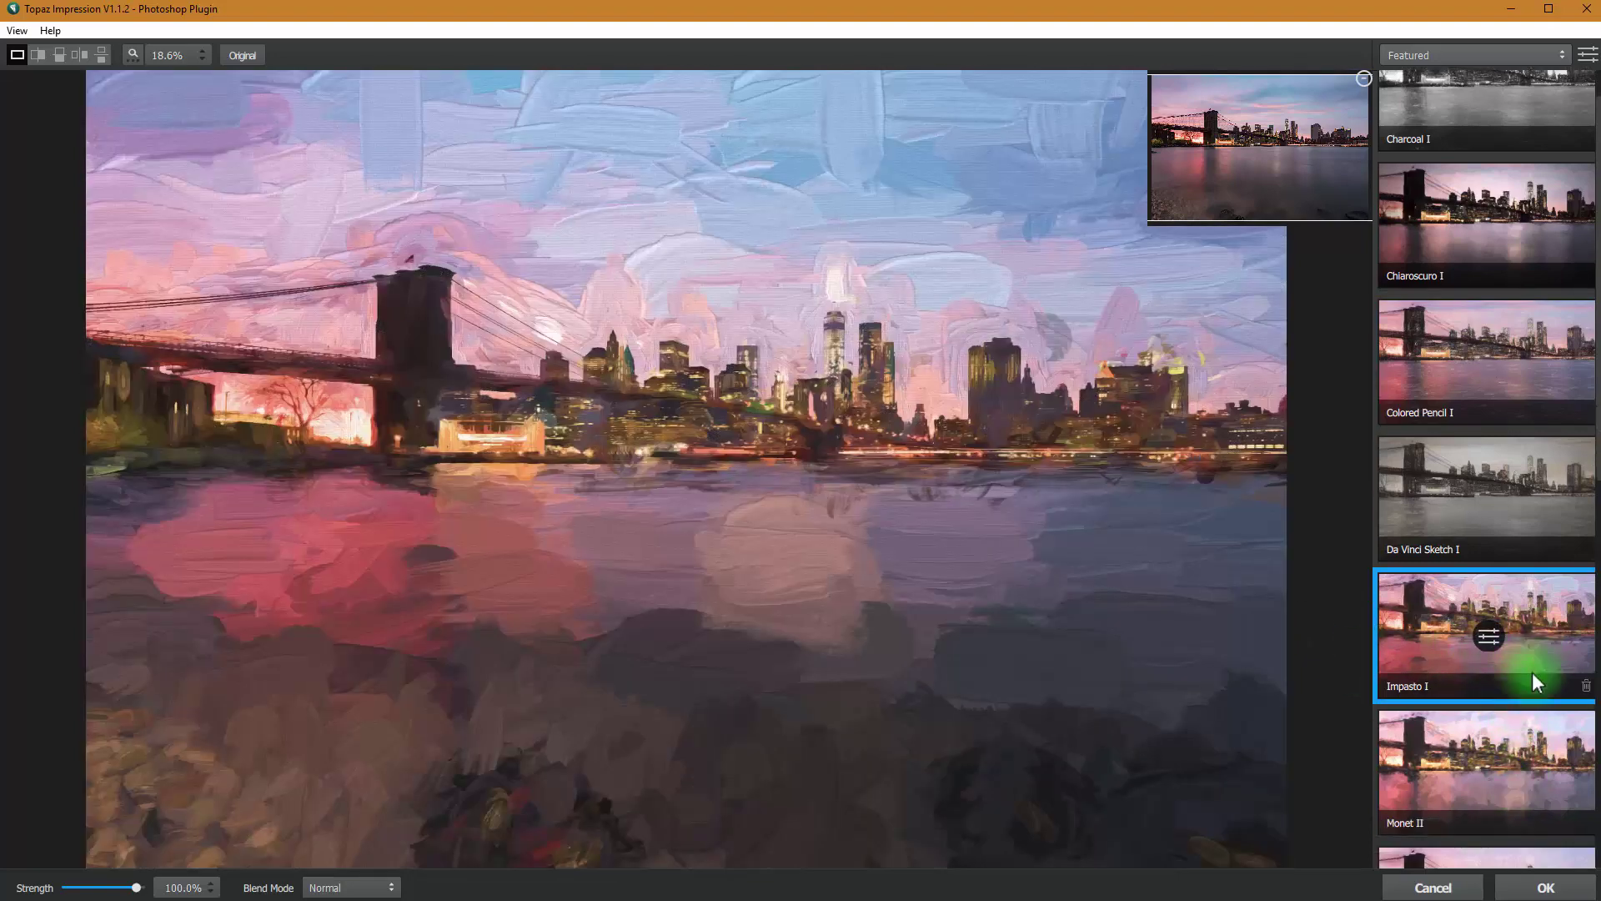
{"action": "scroll", "coordinate": [1522, 698], "scroll_direction": "down", "scroll_amount": 5}
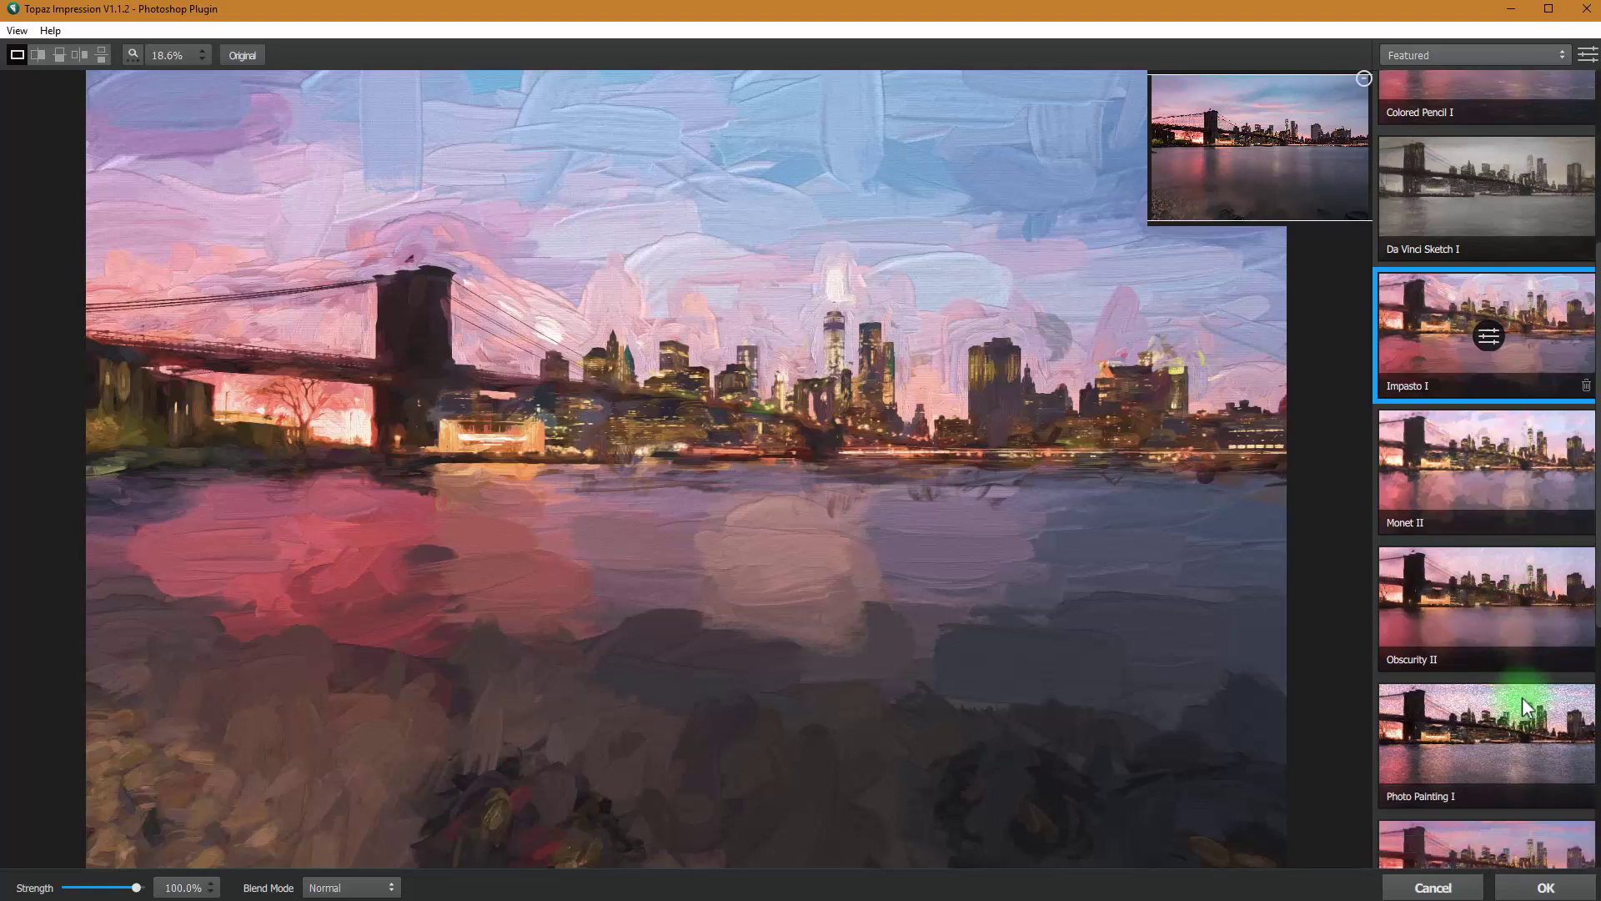
{"action": "left_click", "coordinate": [1518, 707]}
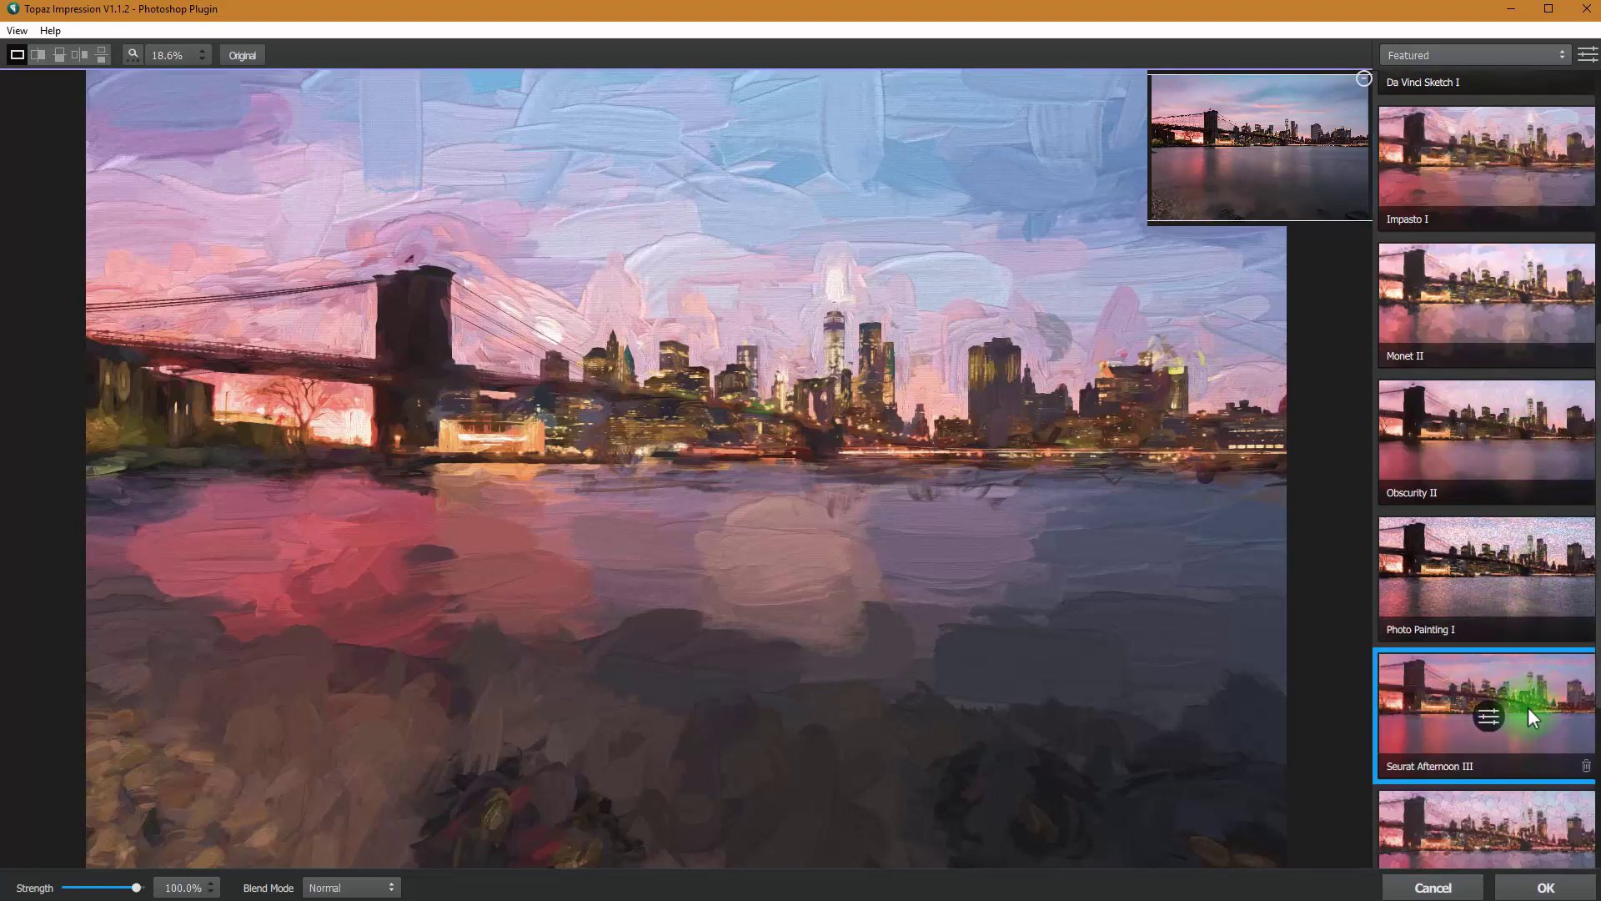
{"action": "scroll", "coordinate": [1492, 691], "scroll_direction": "down", "scroll_amount": 1}
{"action": "scroll", "coordinate": [1484, 681], "scroll_direction": "down", "scroll_amount": 6}
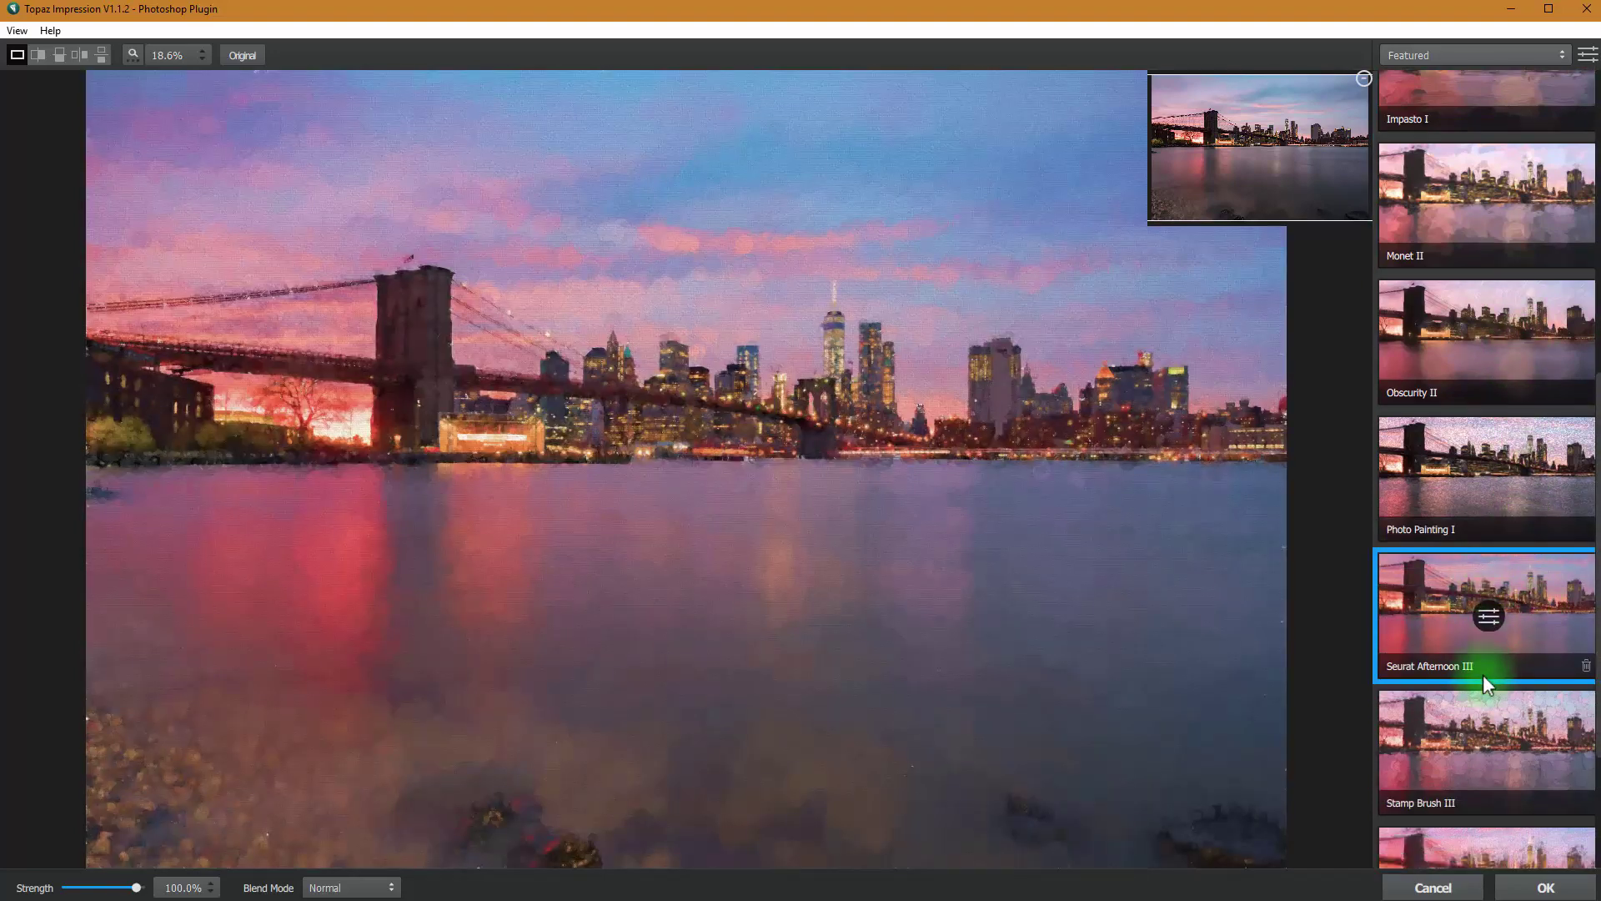
{"action": "left_click", "coordinate": [1492, 674]}
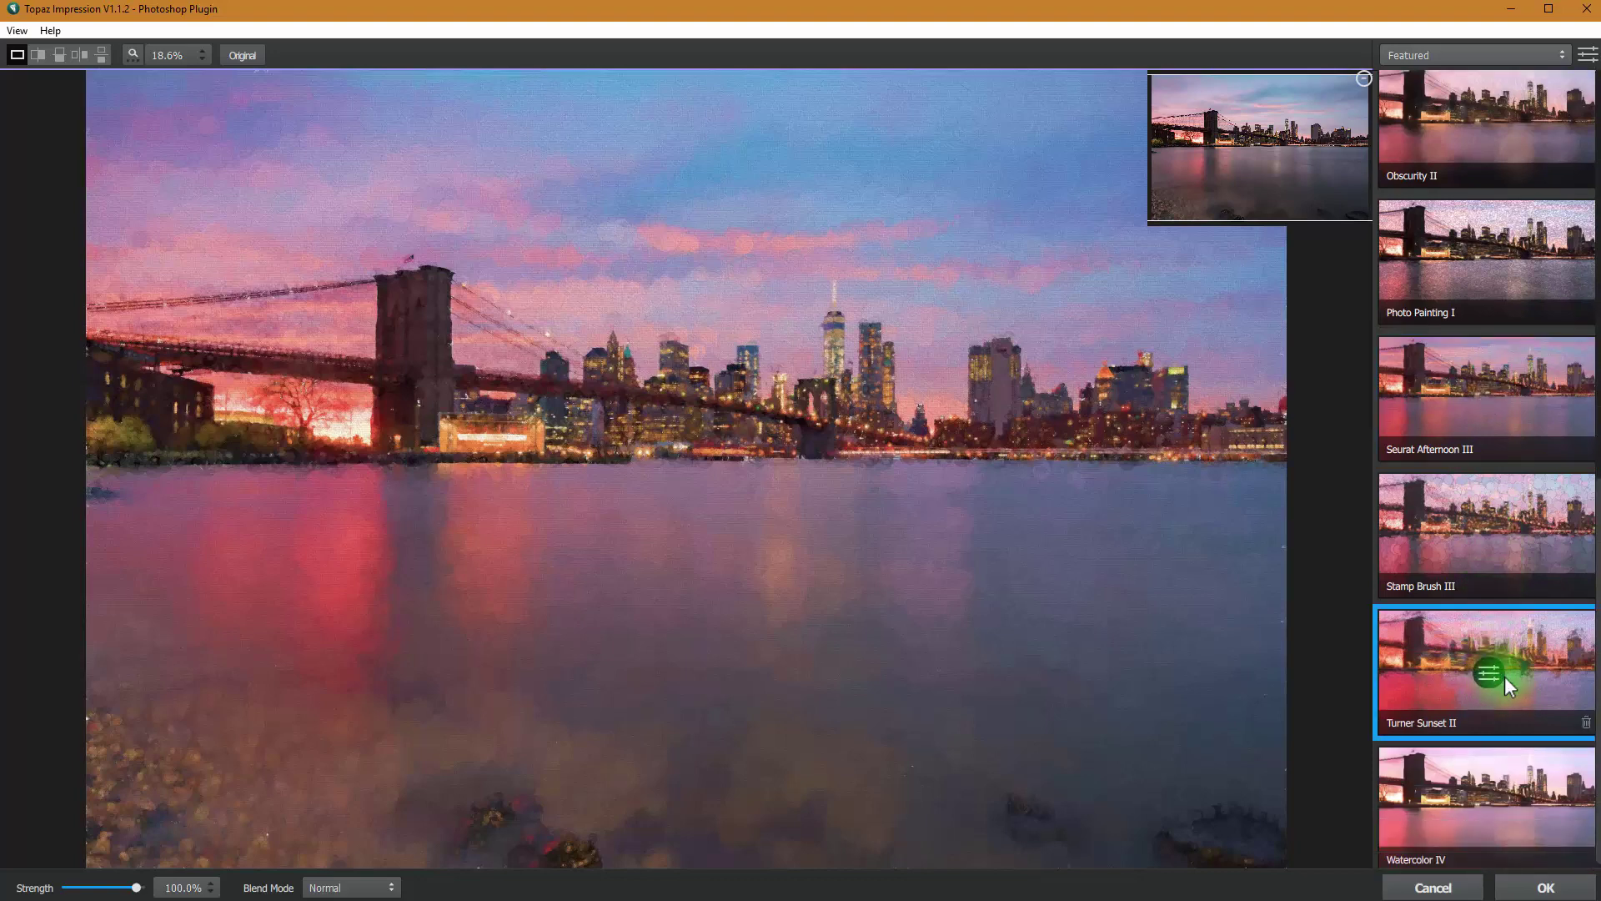
{"action": "left_click", "coordinate": [1509, 803]}
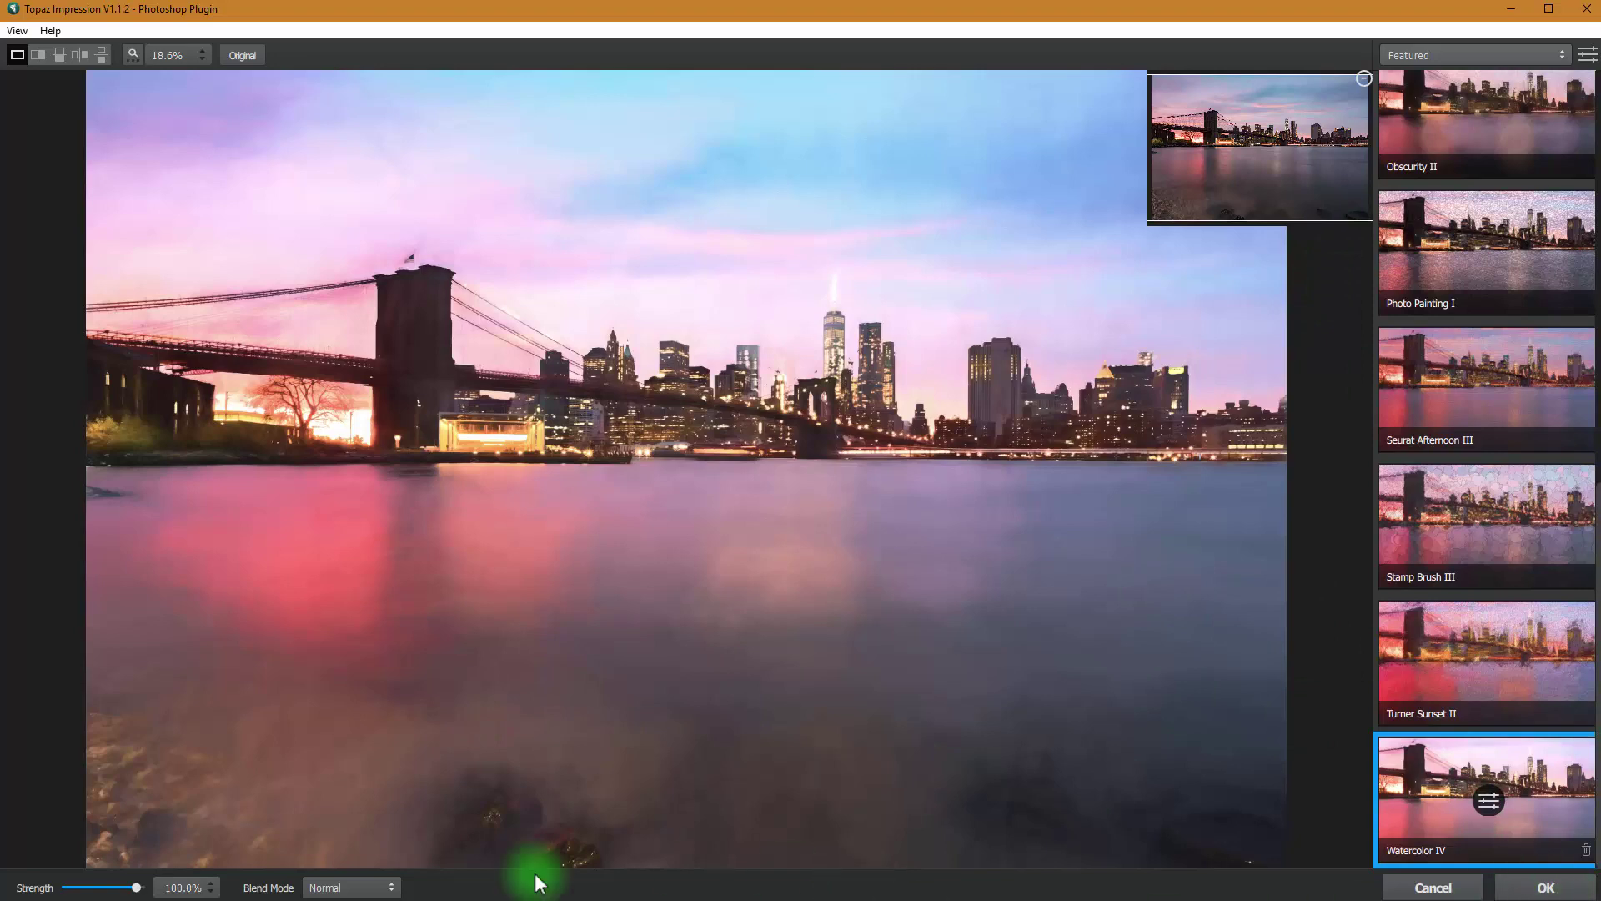
{"action": "left_click", "coordinate": [1545, 887]}
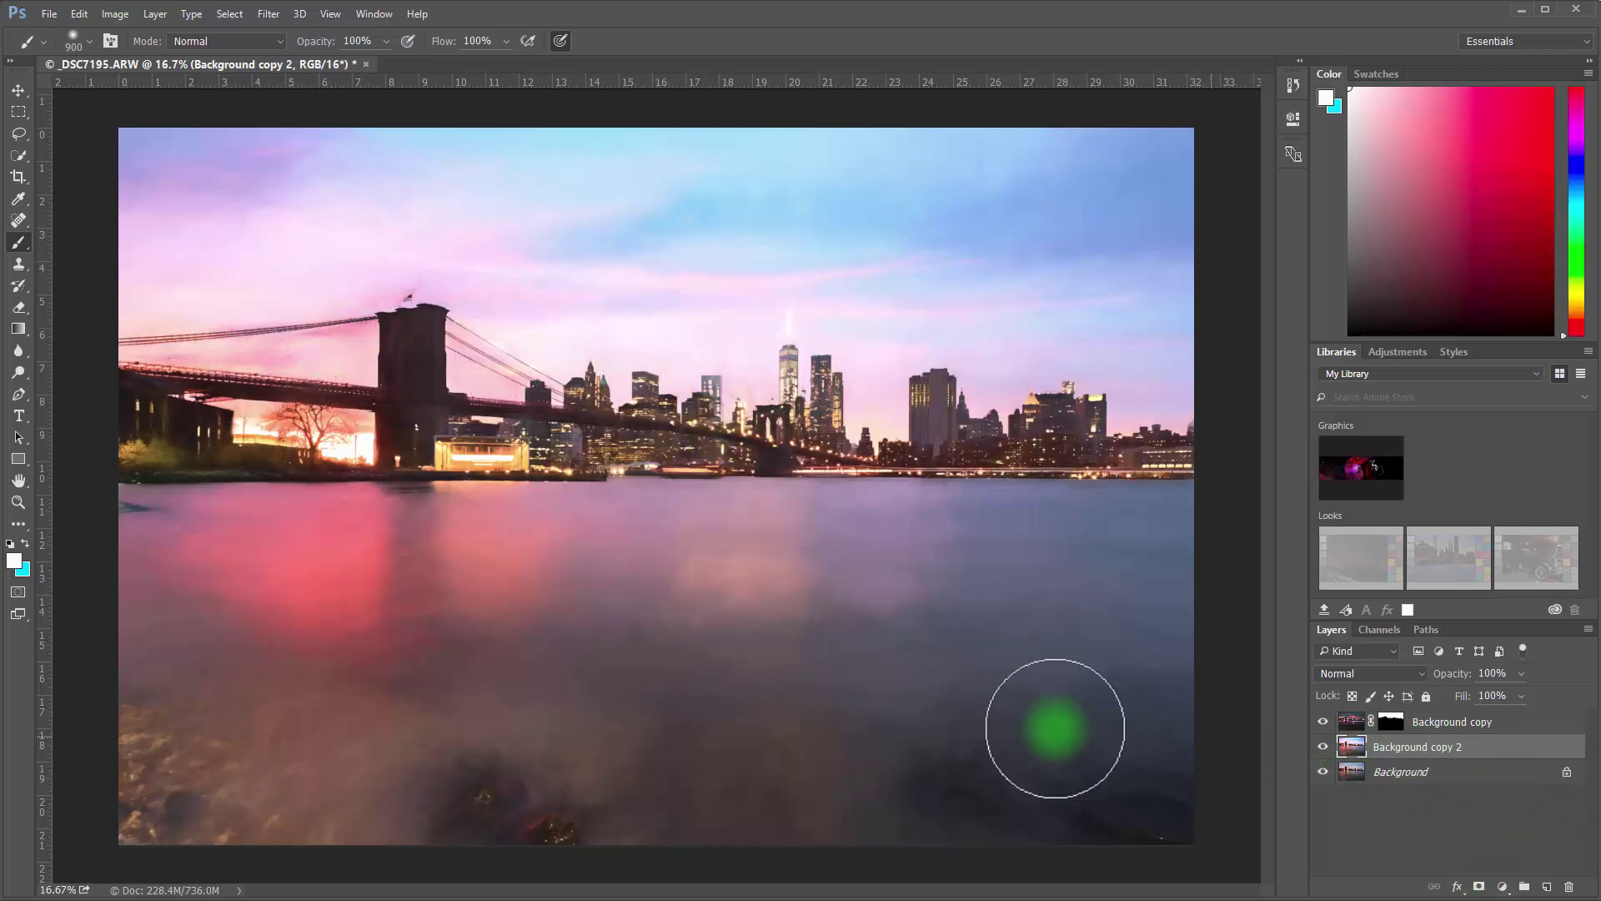
Add a layer mask to Background copy 2 and paint black over the sky and skyline
{"action": "left_click", "coordinate": [1479, 887]}
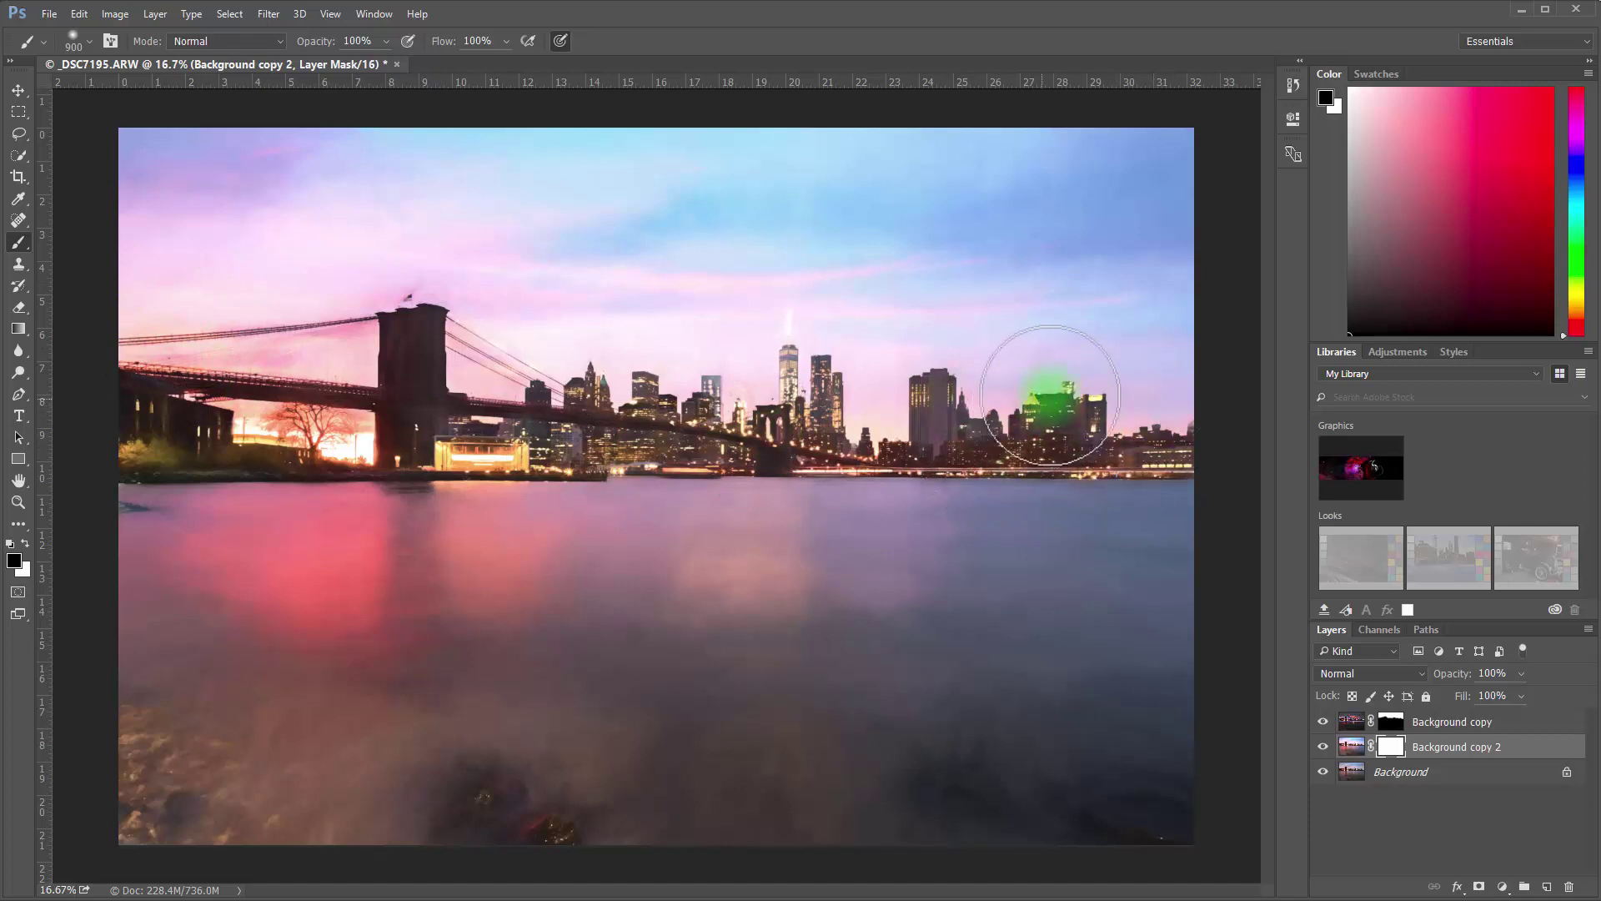
{"action": "mouse_move", "coordinate": [1128, 388]}
{"action": "left_mouse_down"}
{"action": "mouse_move", "coordinate": [258, 358]}
{"action": "mouse_move", "coordinate": [1244, 375]}
{"action": "mouse_move", "coordinate": [293, 258]}
{"action": "mouse_move", "coordinate": [252, 293]}
{"action": "left_mouse_up"}
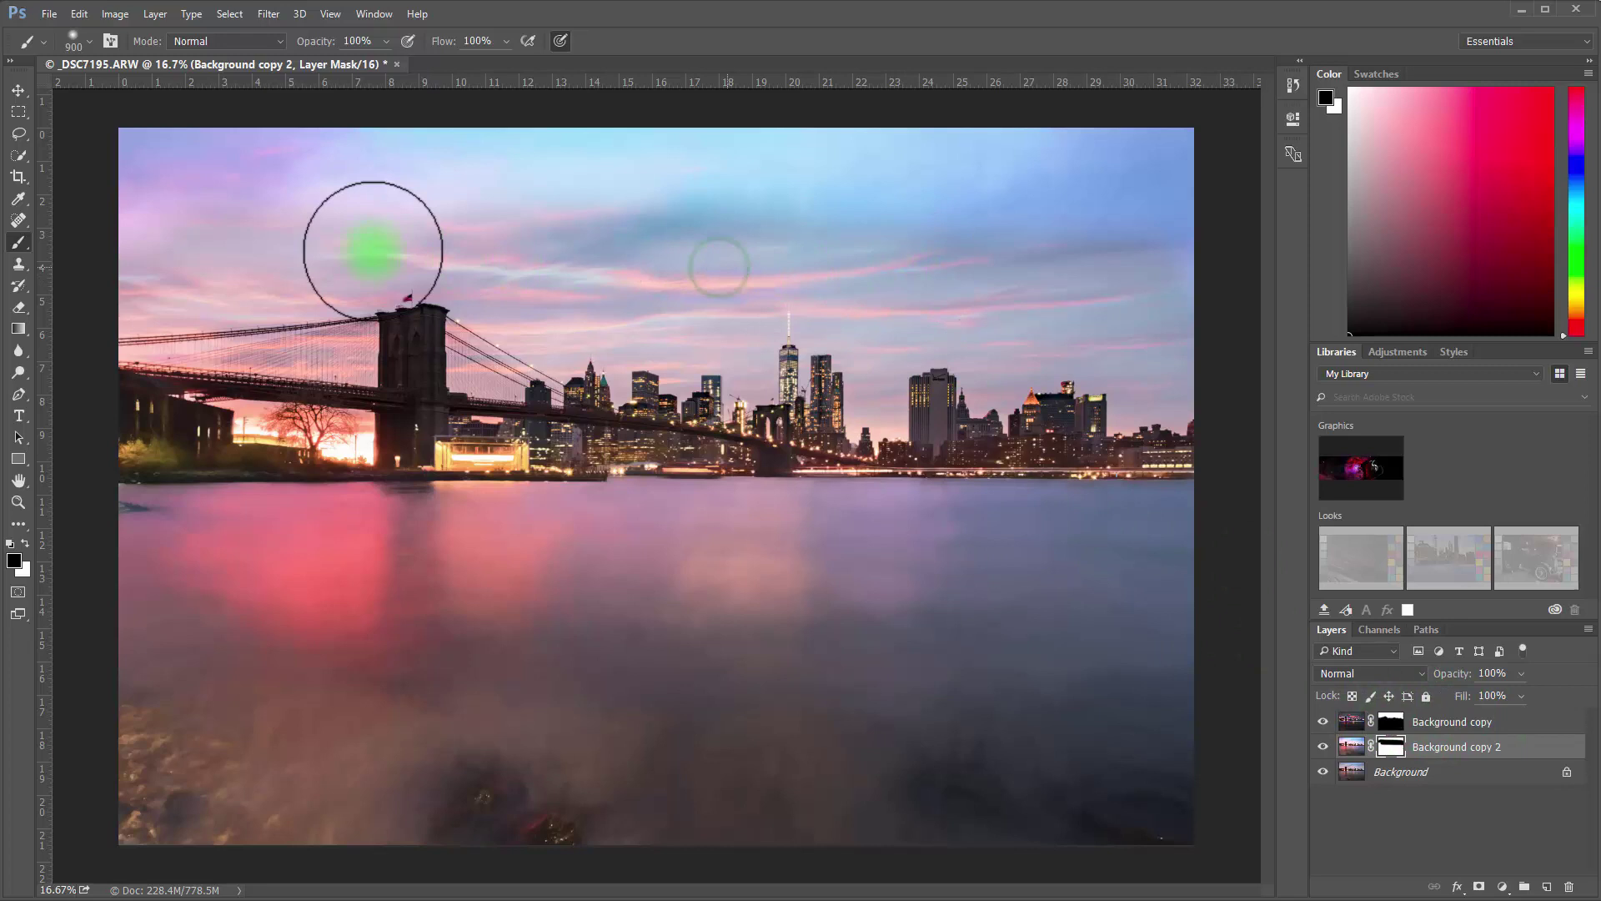
{"action": "mouse_move", "coordinate": [329, 275]}
{"action": "left_mouse_down"}
{"action": "mouse_move", "coordinate": [829, 171]}
{"action": "mouse_move", "coordinate": [1025, 179]}
{"action": "mouse_move", "coordinate": [1014, 212]}
{"action": "left_mouse_up"}
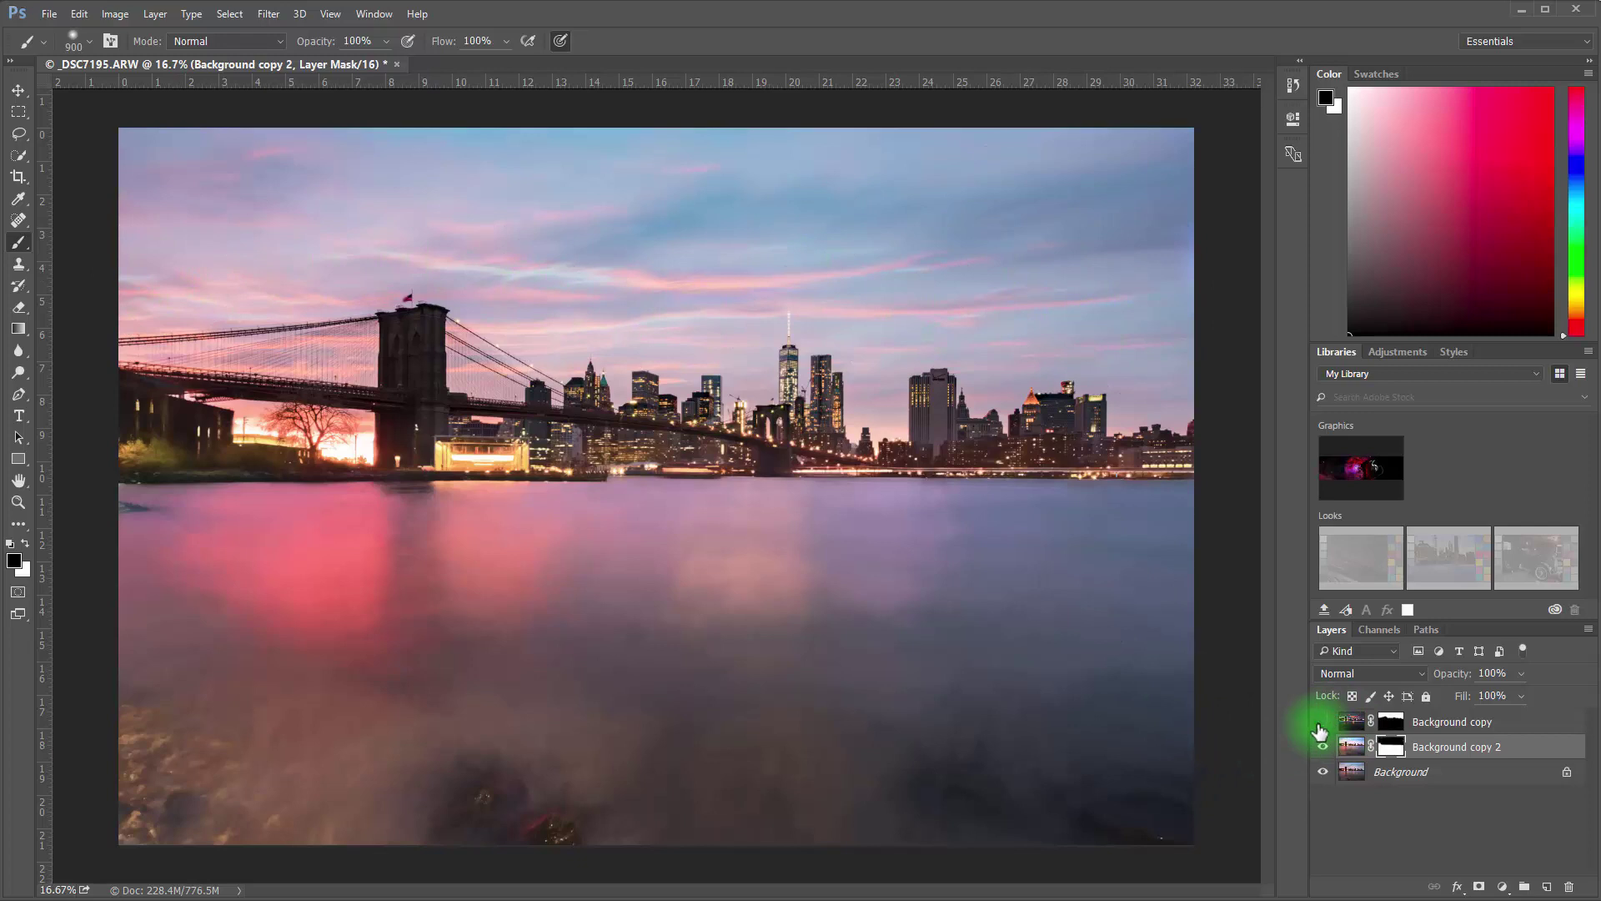
Rename Background copy to 'Glow Layer' and Background copy 2 to 'Impression Layer'
{"action": "left_click", "coordinate": [1321, 724]}
{"action": "left_click", "coordinate": [1321, 724]}
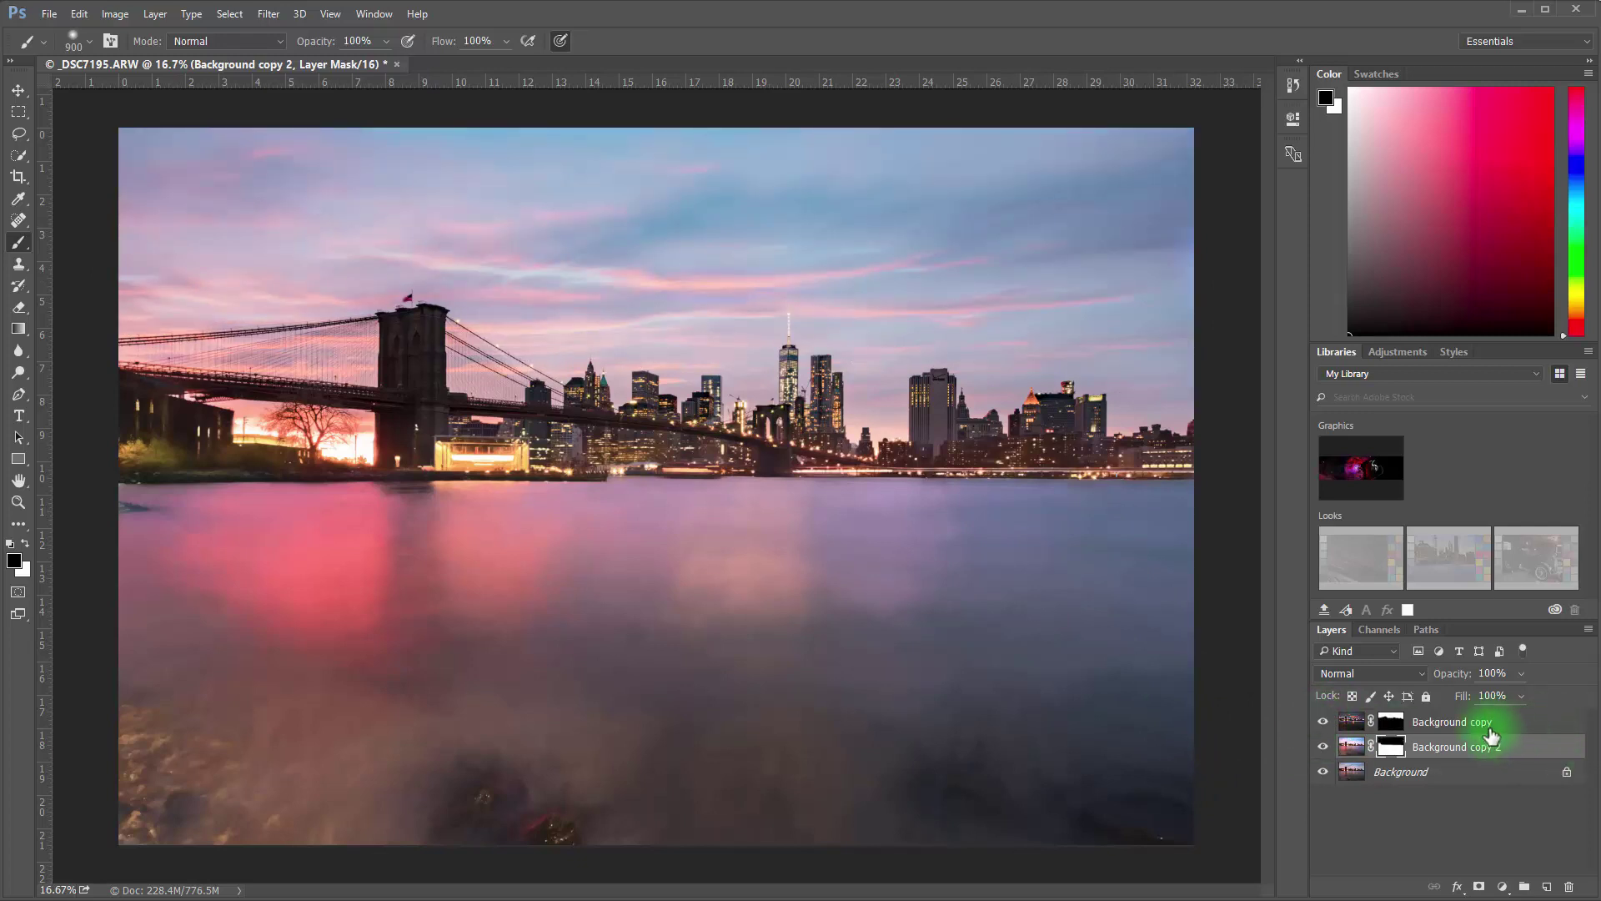
{"action": "left_click", "coordinate": [1487, 731]}
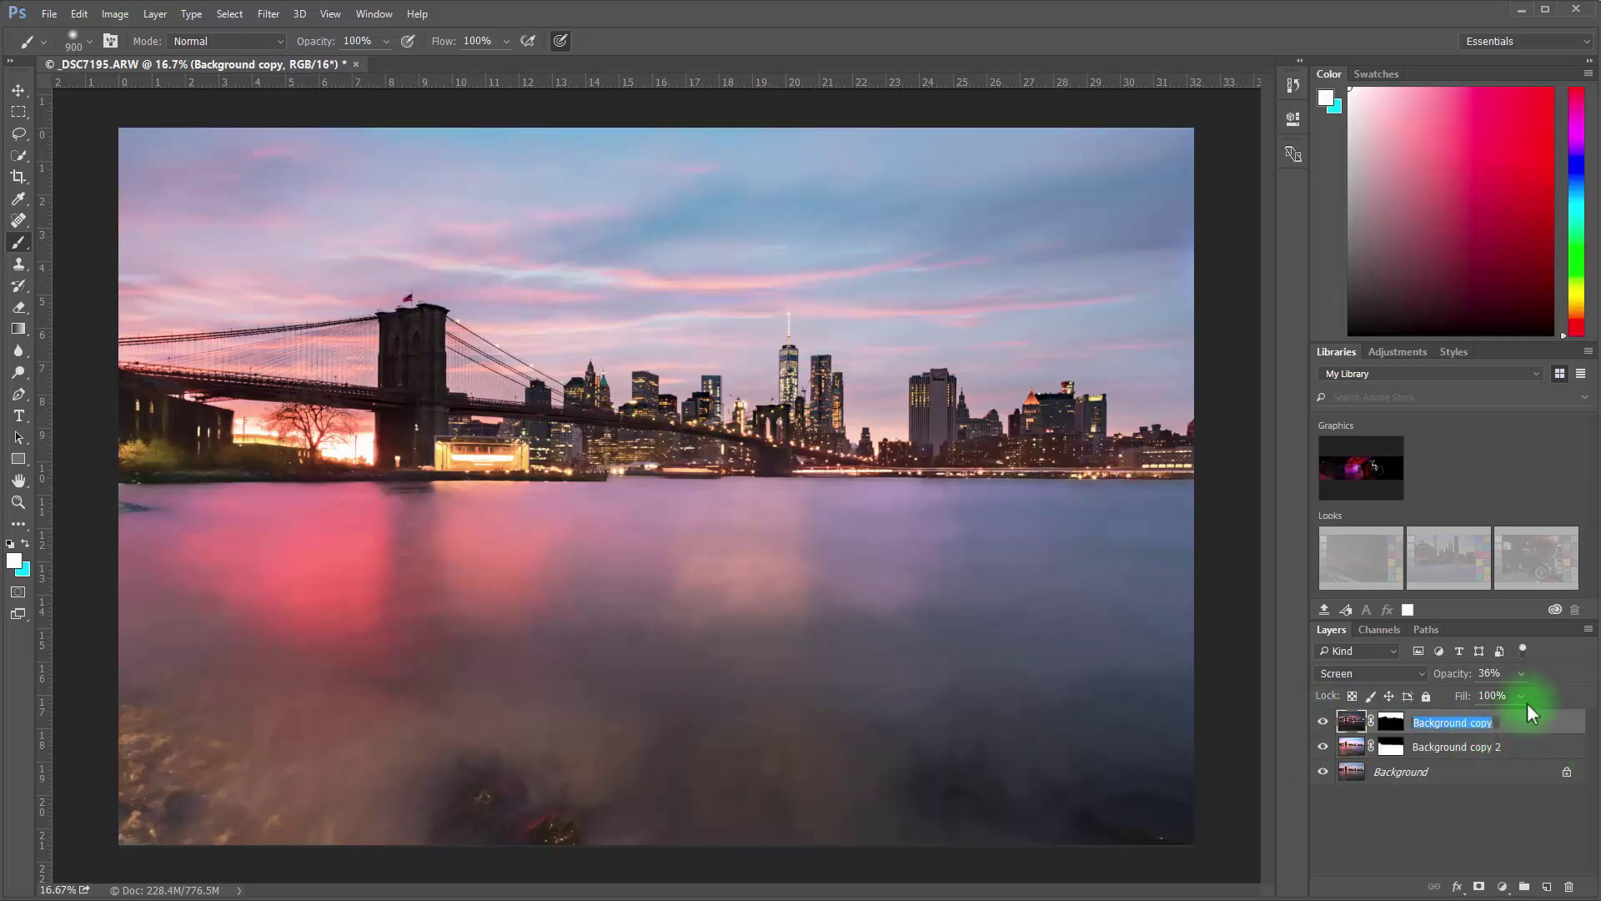
{"action": "type", "text": "Glow Layer"}
{"action": "key", "text": "Return"}
{"action": "double_click", "coordinate": [1462, 747]}
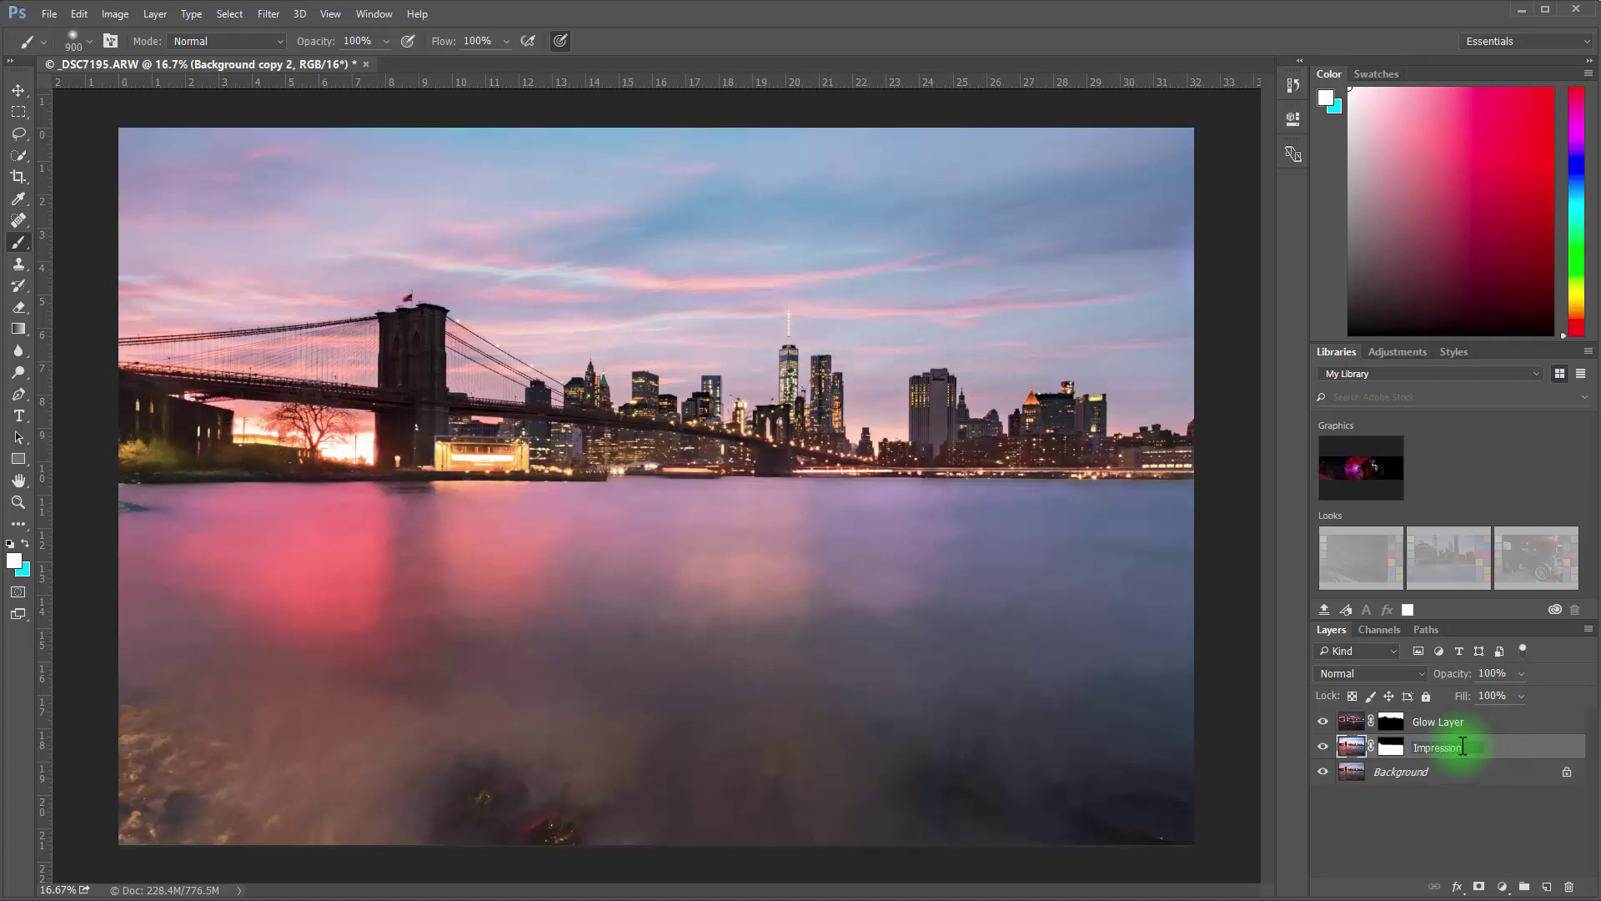
{"action": "left_click", "coordinate": [1353, 751]}
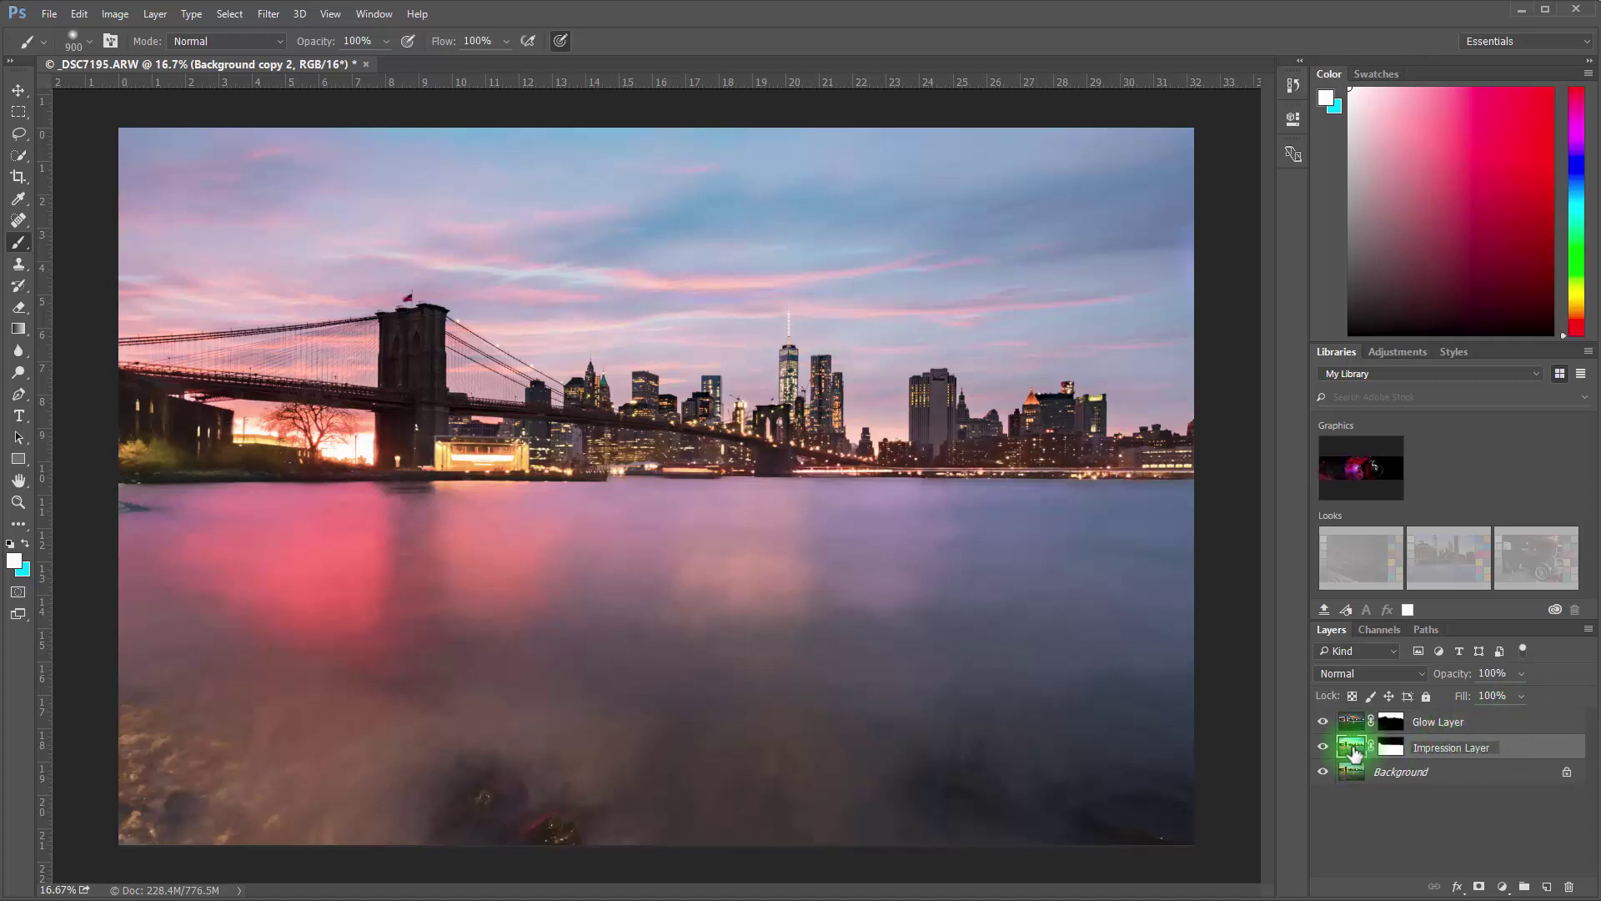
Paint on the Impression Layer mask along the bridge tower and around the tree
{"action": "left_click", "coordinate": [1398, 753]}
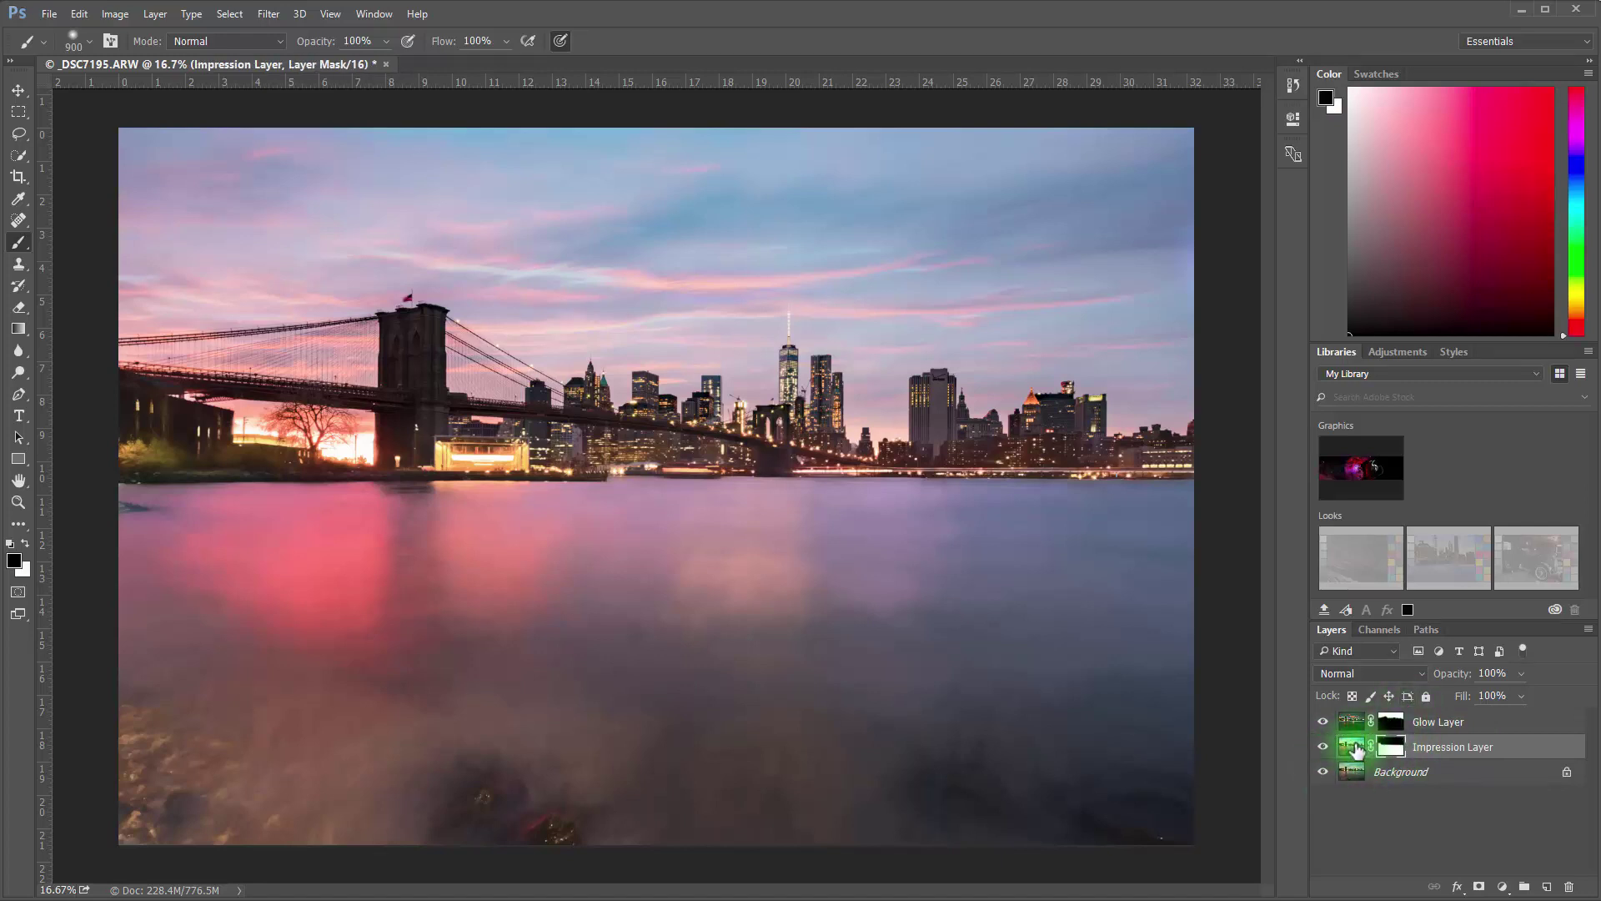
{"action": "left_click", "coordinate": [1397, 749]}
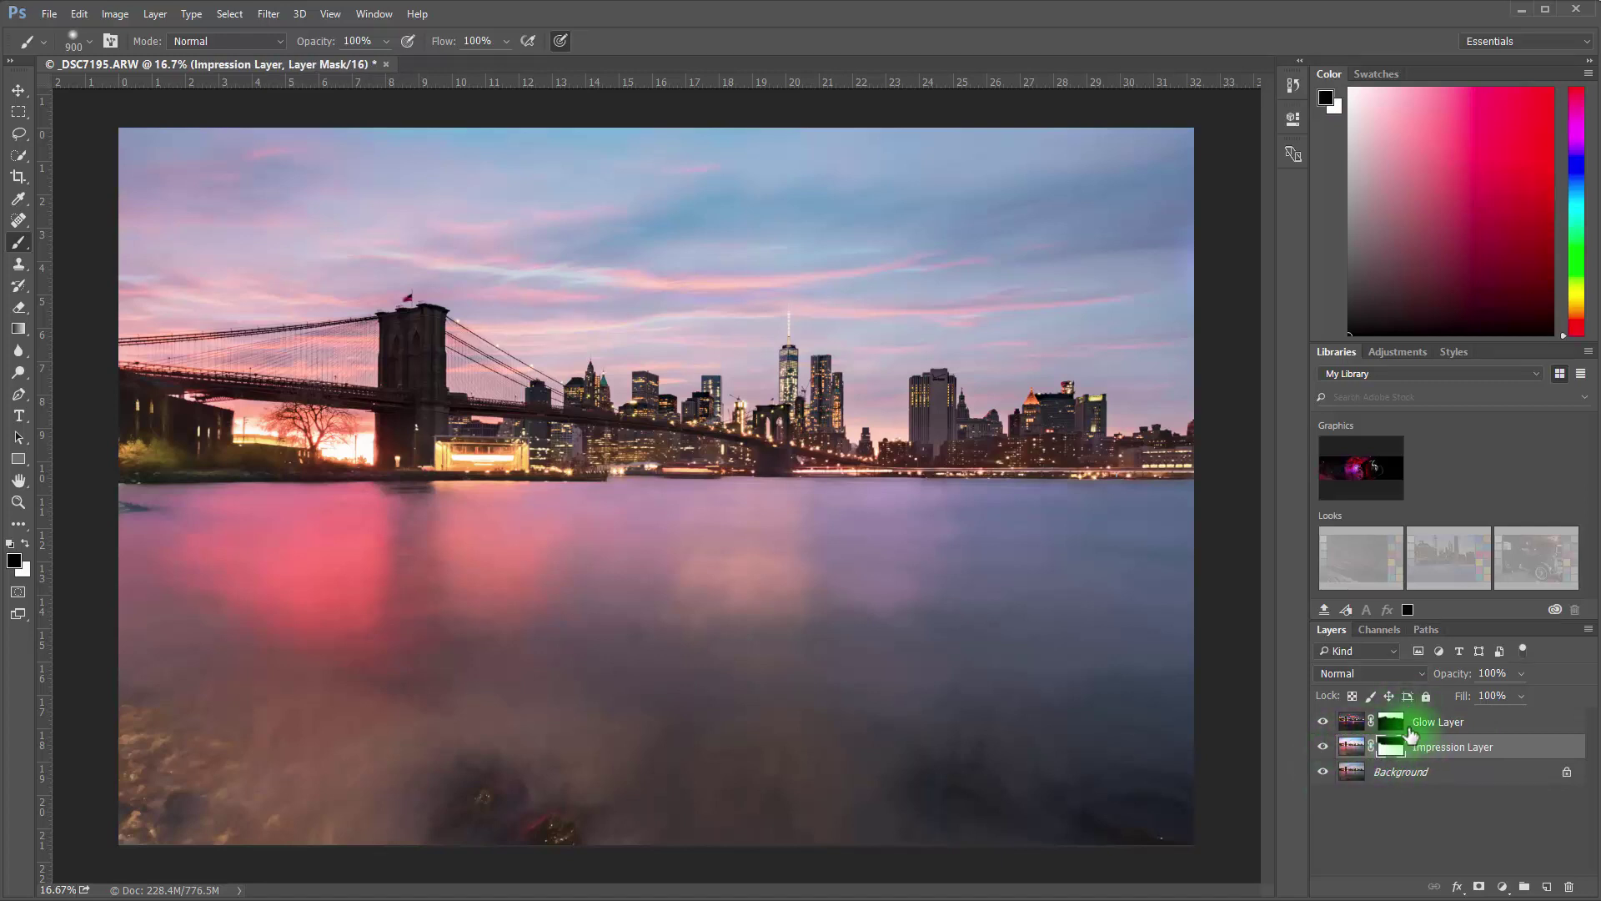
{"action": "left_click", "coordinate": [490, 359]}
{"action": "left_click", "coordinate": [254, 342]}
{"action": "mouse_move", "coordinate": [252, 343]}
{"action": "left_mouse_down"}
{"action": "mouse_move", "coordinate": [143, 411]}
{"action": "mouse_move", "coordinate": [162, 440]}
{"action": "mouse_move", "coordinate": [105, 436]}
{"action": "mouse_move", "coordinate": [500, 413]}
{"action": "mouse_move", "coordinate": [302, 412]}
{"action": "mouse_move", "coordinate": [786, 401]}
{"action": "mouse_move", "coordinate": [583, 402]}
{"action": "mouse_move", "coordinate": [1213, 411]}
{"action": "mouse_move", "coordinate": [1018, 422]}
{"action": "mouse_move", "coordinate": [1218, 413]}
{"action": "mouse_move", "coordinate": [1151, 442]}
{"action": "mouse_move", "coordinate": [579, 423]}
{"action": "mouse_move", "coordinate": [107, 450]}
{"action": "mouse_move", "coordinate": [27, 640]}
{"action": "mouse_move", "coordinate": [665, 777]}
{"action": "mouse_move", "coordinate": [1031, 732]}
{"action": "mouse_move", "coordinate": [1076, 754]}
{"action": "mouse_move", "coordinate": [1303, 773]}
{"action": "mouse_move", "coordinate": [493, 851]}
{"action": "mouse_move", "coordinate": [399, 354]}
{"action": "mouse_move", "coordinate": [292, 562]}
{"action": "mouse_move", "coordinate": [902, 408]}
{"action": "mouse_move", "coordinate": [876, 510]}
{"action": "mouse_move", "coordinate": [630, 627]}
{"action": "mouse_move", "coordinate": [370, 629]}
{"action": "mouse_move", "coordinate": [201, 565]}
{"action": "mouse_move", "coordinate": [81, 495]}
{"action": "mouse_move", "coordinate": [157, 463]}
{"action": "mouse_move", "coordinate": [484, 436]}
{"action": "mouse_move", "coordinate": [1051, 426]}
{"action": "mouse_move", "coordinate": [1176, 447]}
{"action": "mouse_move", "coordinate": [861, 399]}
{"action": "mouse_move", "coordinate": [230, 416]}
{"action": "mouse_move", "coordinate": [107, 477]}
{"action": "mouse_move", "coordinate": [570, 426]}
{"action": "mouse_move", "coordinate": [1268, 454]}
{"action": "mouse_move", "coordinate": [1087, 554]}
{"action": "mouse_move", "coordinate": [1421, 851]}
{"action": "mouse_move", "coordinate": [1580, 891]}
{"action": "mouse_move", "coordinate": [1441, 814]}
{"action": "left_mouse_up"}
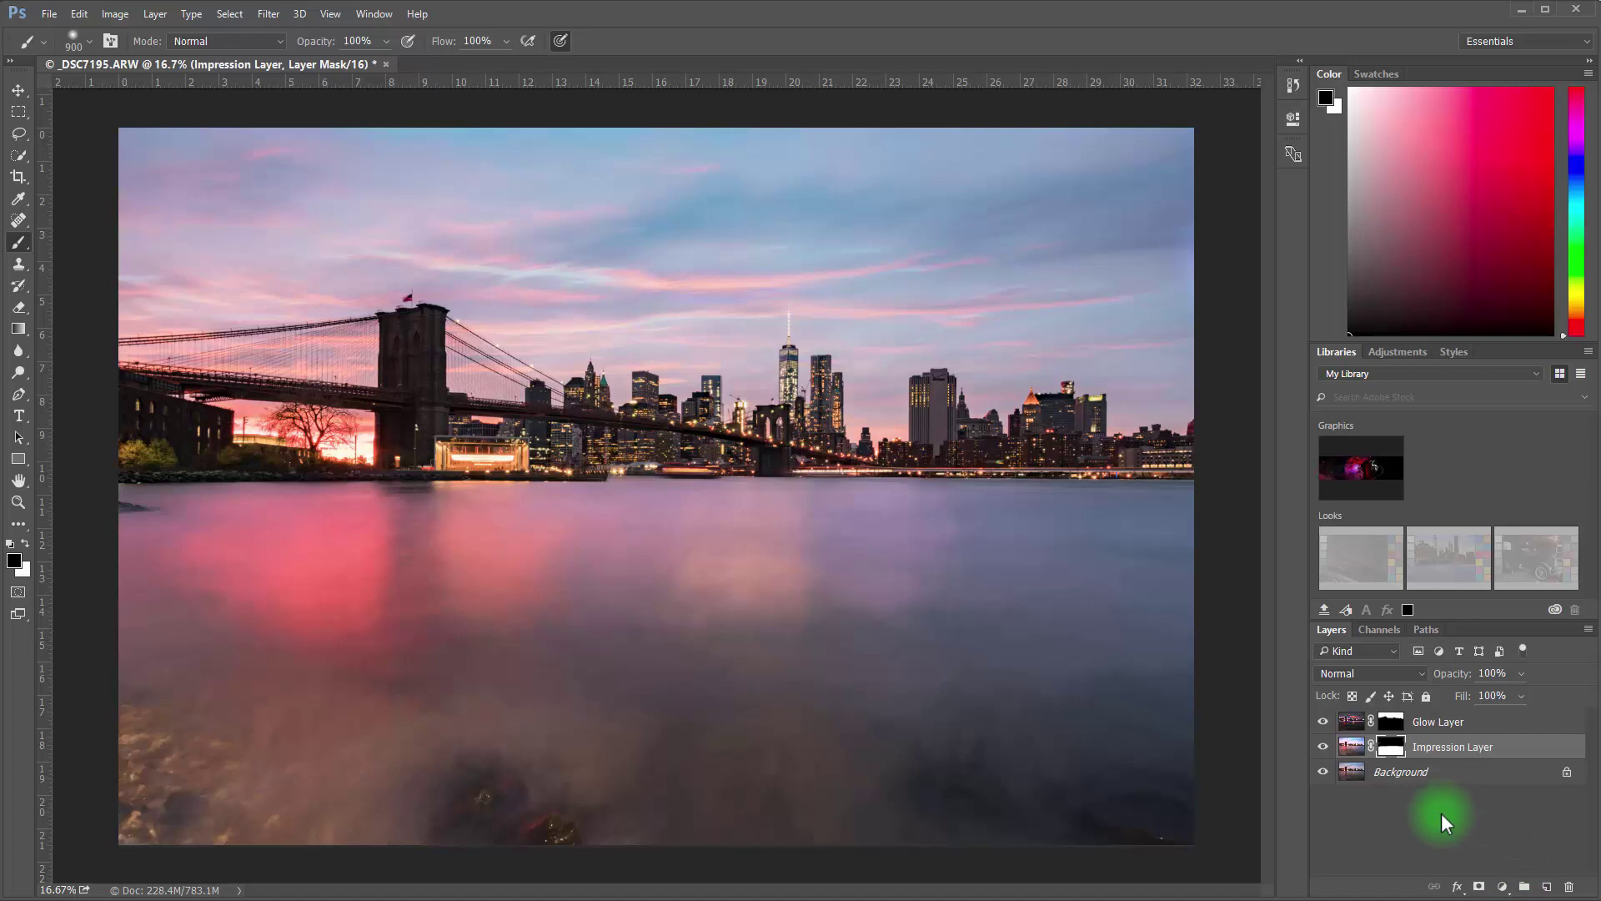
{"action": "mouse_move", "coordinate": [1442, 815]}
{"action": "left_mouse_down"}
{"action": "mouse_move", "coordinate": [1436, 802]}
{"action": "mouse_move", "coordinate": [1525, 764]}
{"action": "left_mouse_up"}
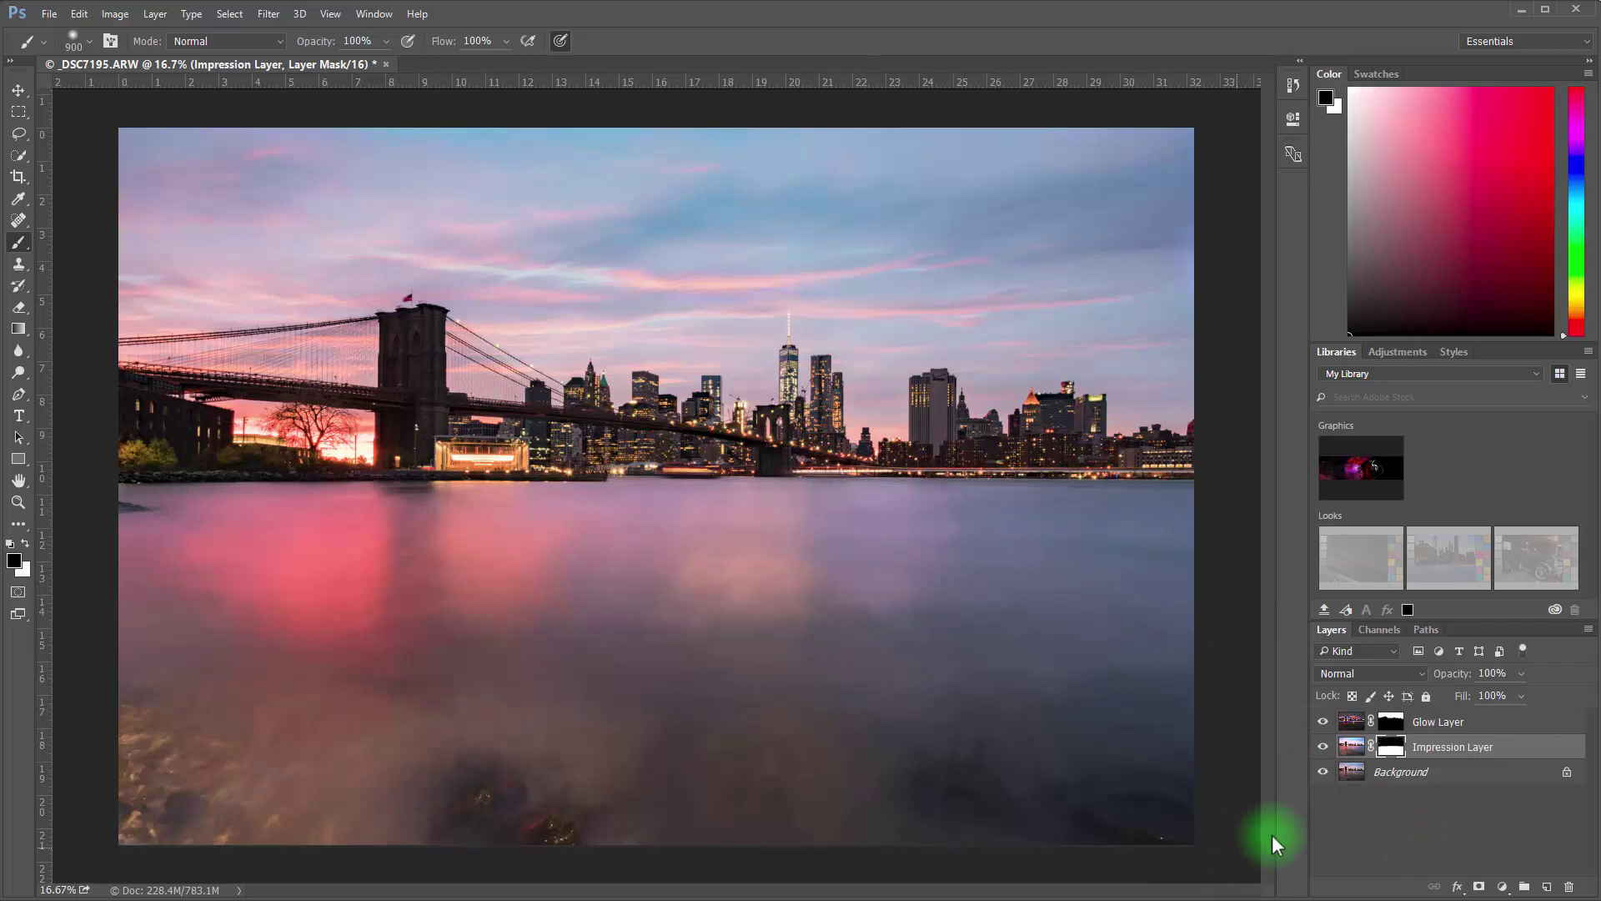
Duplicate all three layers and merge the copies into one Glow Layer copy
{"action": "left_click", "coordinate": [1501, 770]}
{"action": "left_click", "coordinate": [1520, 722], "text": "shift"}
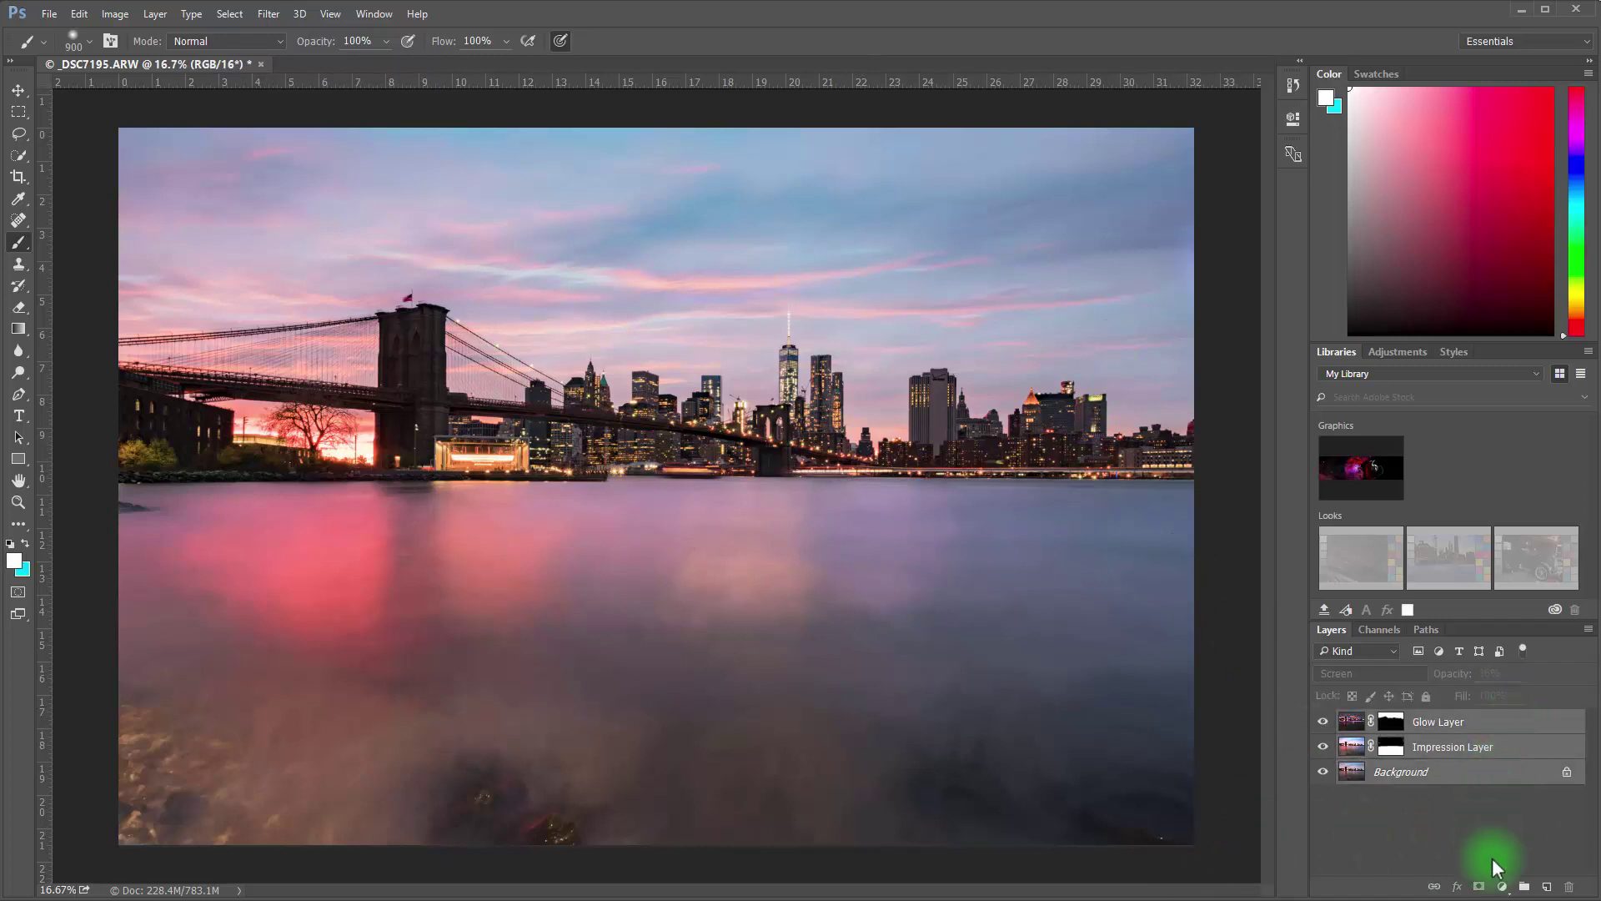
{"action": "left_click_drag", "start_coordinate": [1501, 775], "coordinate": [1547, 888]}
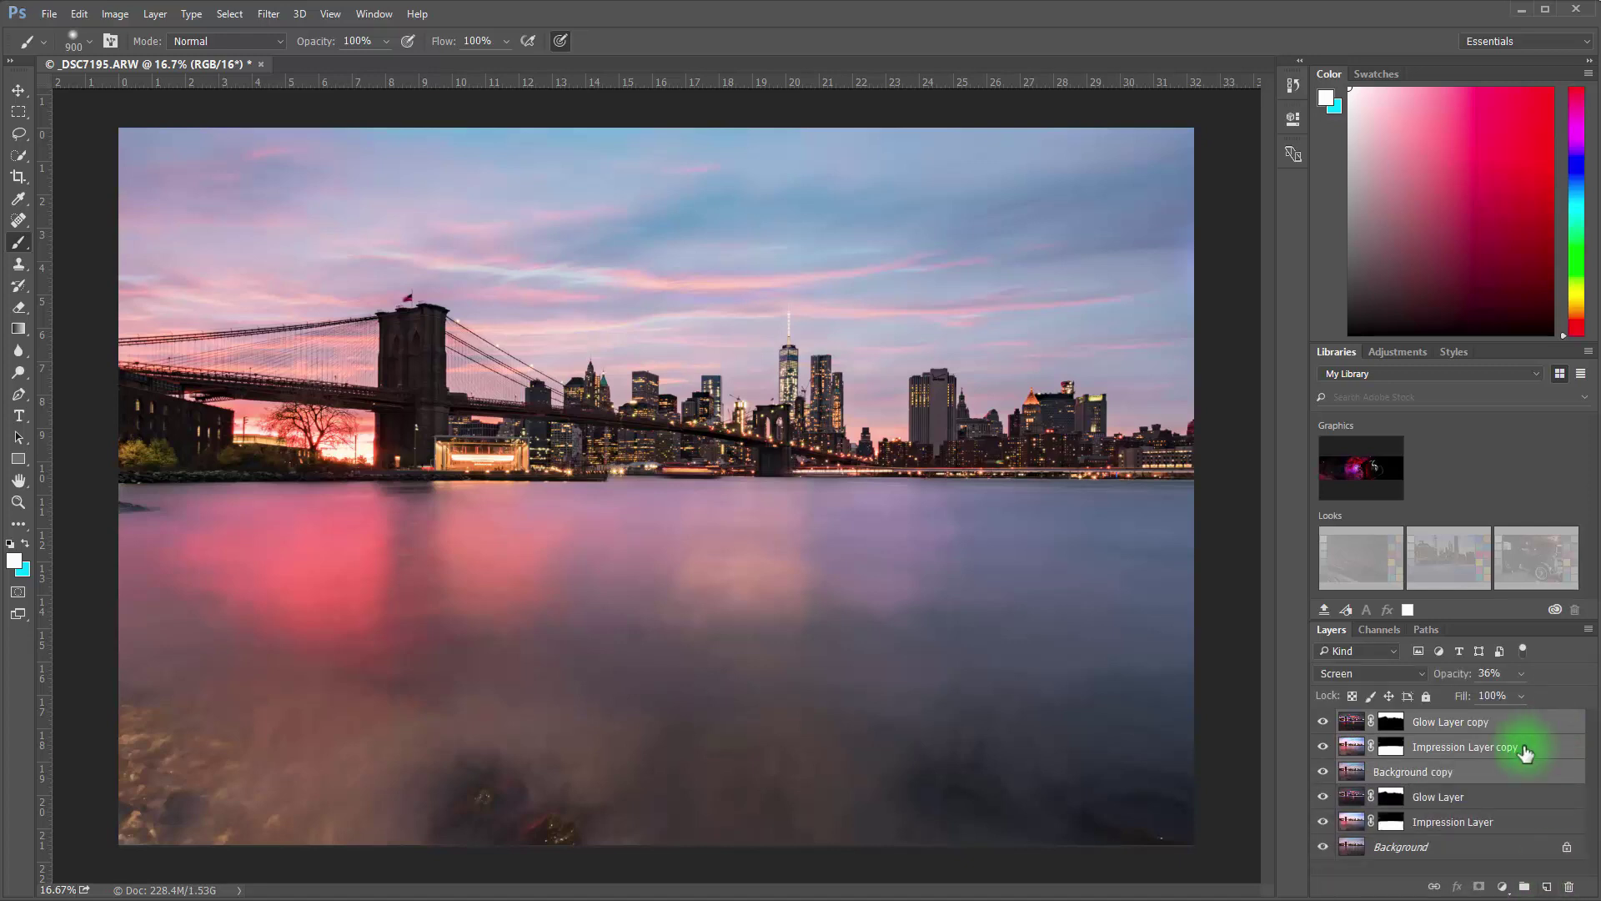
{"action": "left_click", "coordinate": [151, 17]}
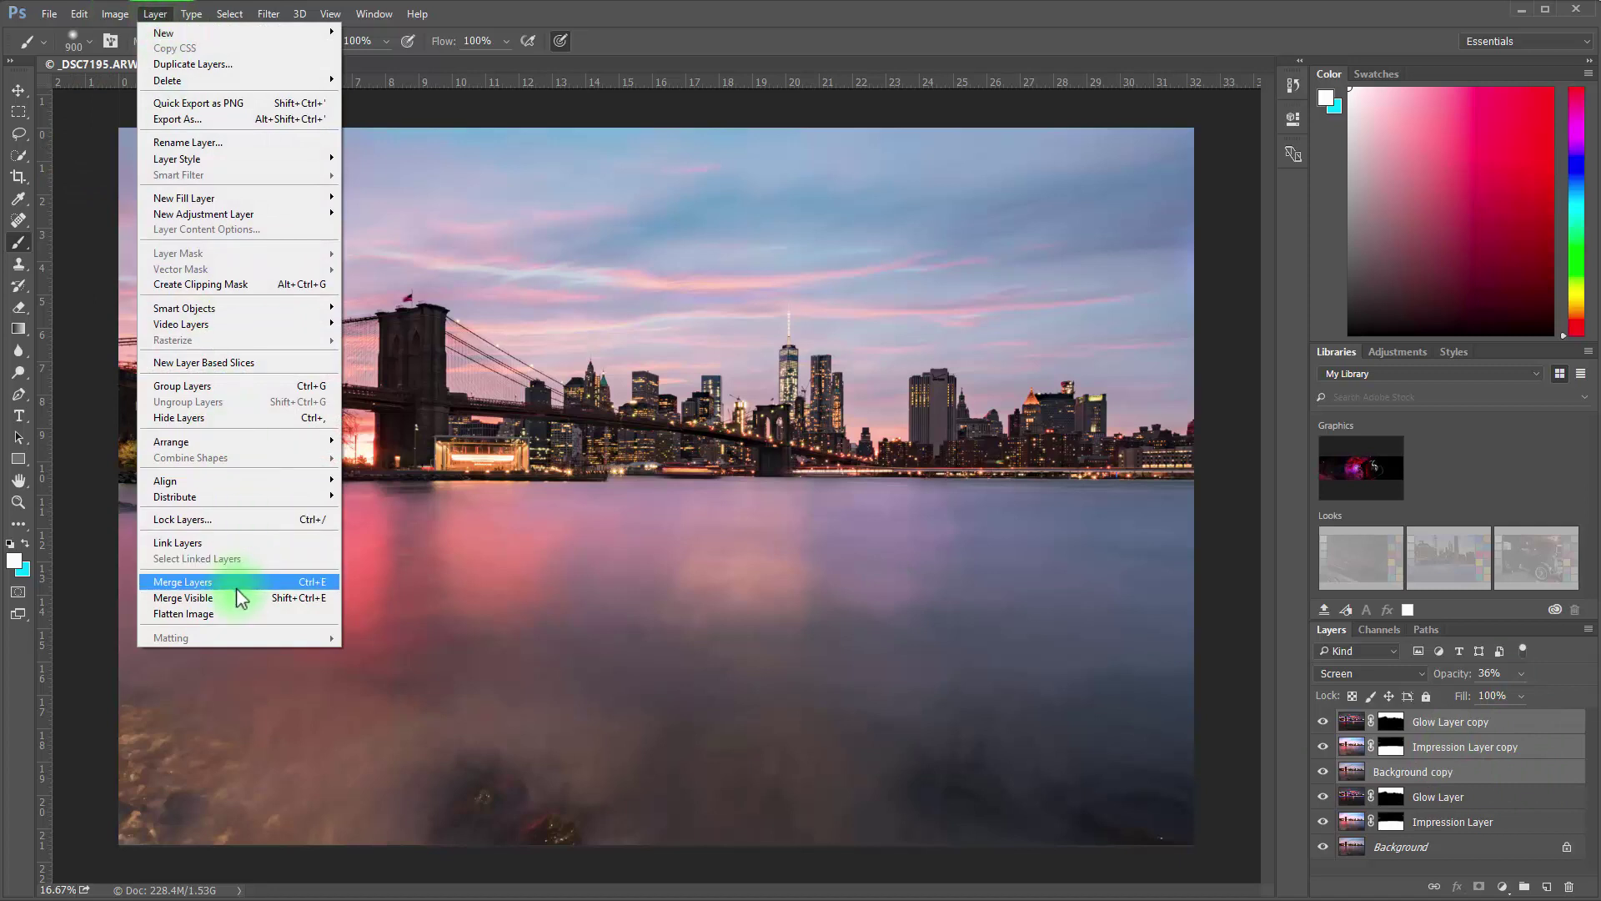
{"action": "left_click", "coordinate": [236, 583]}
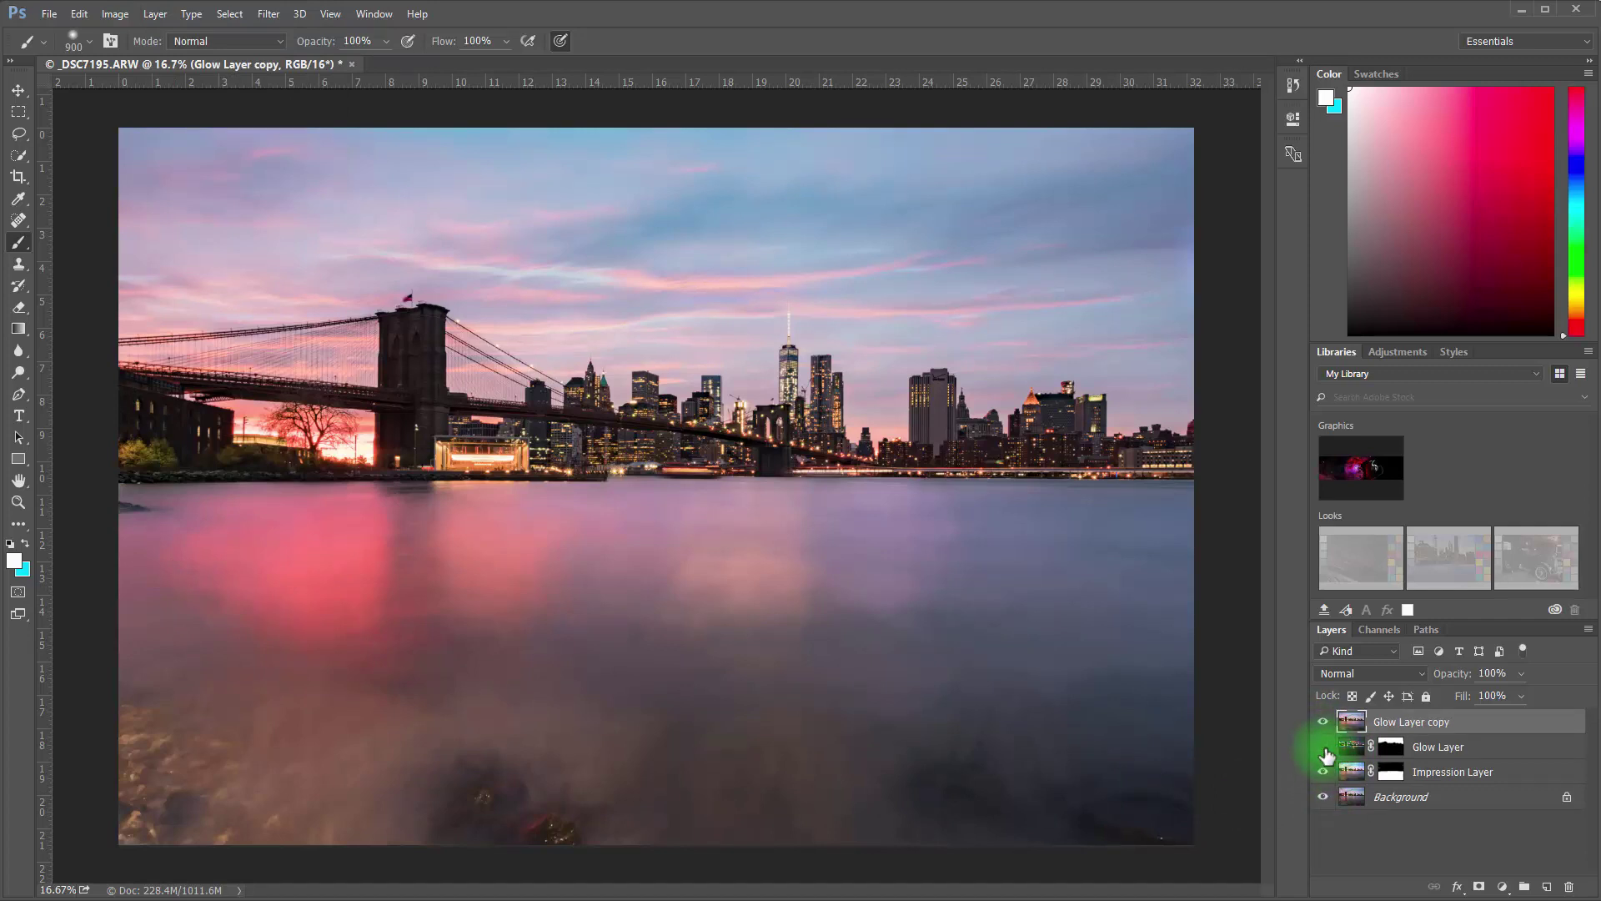
Hide the three original layers, leaving the merged Glow Layer copy visible
{"action": "left_click_drag", "start_coordinate": [1327, 755], "coordinate": [1323, 796]}
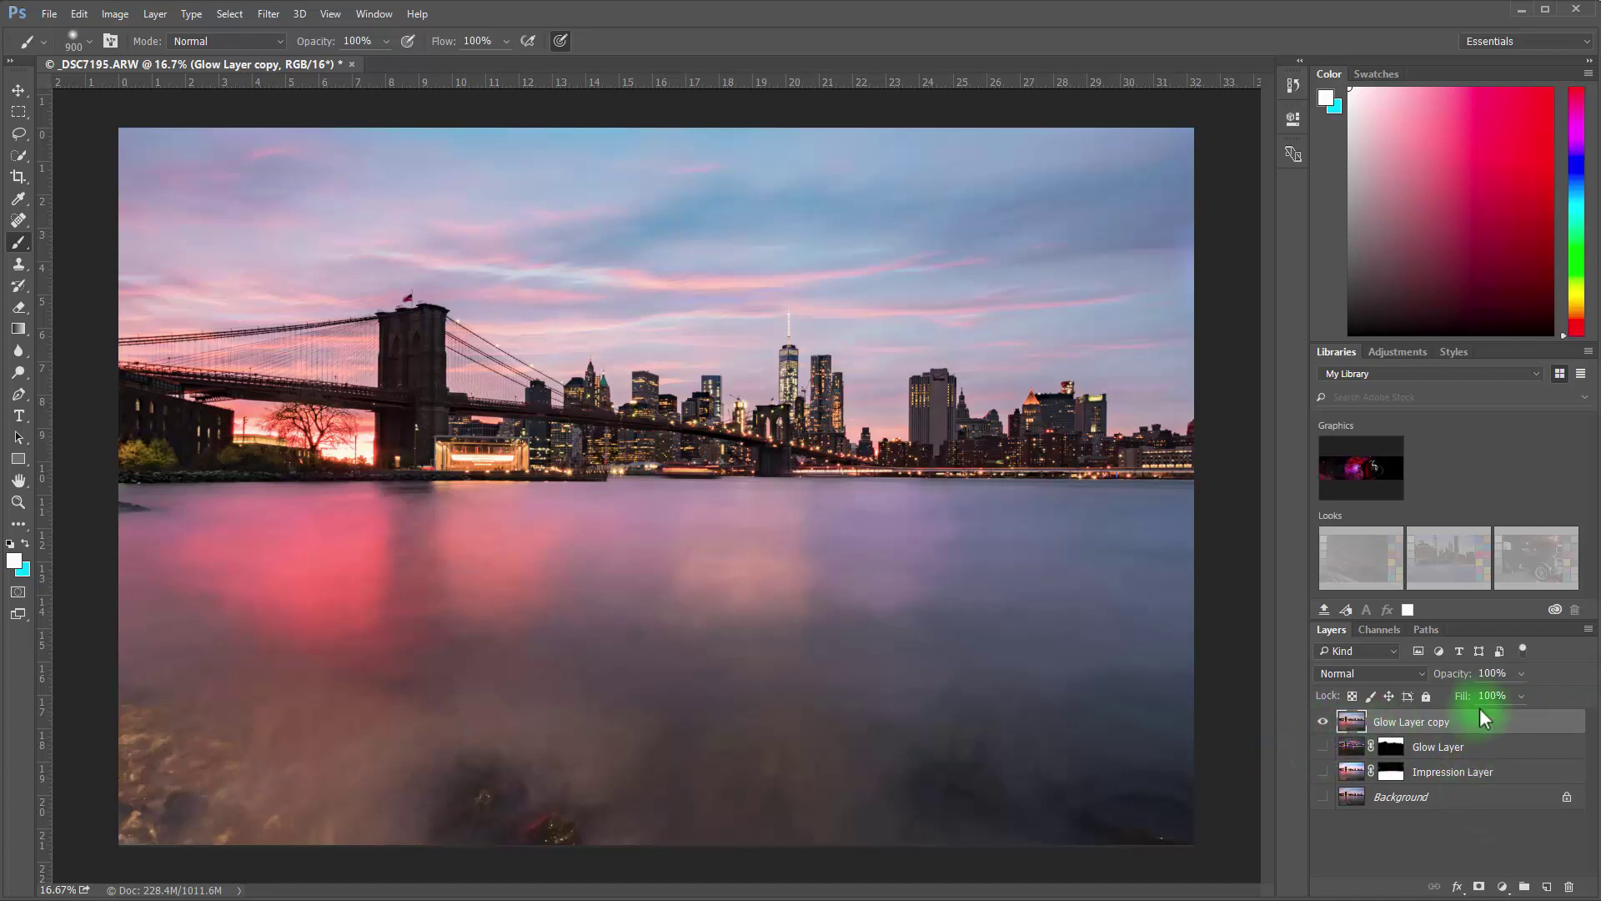
{"action": "left_click", "coordinate": [1323, 722]}
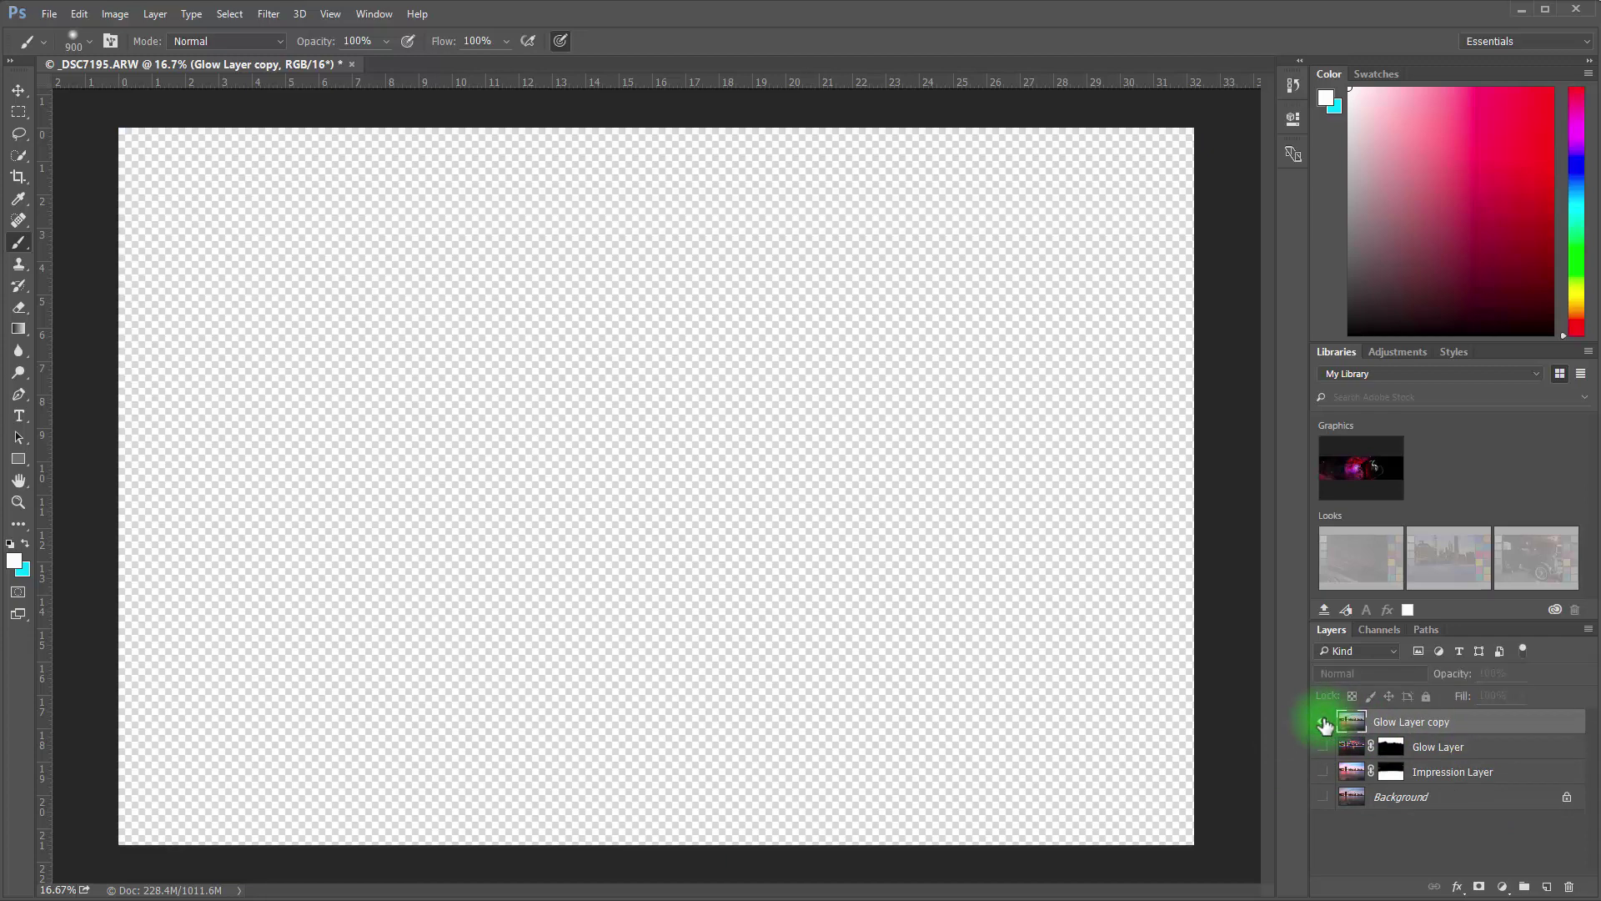
{"action": "left_click", "coordinate": [1324, 722]}
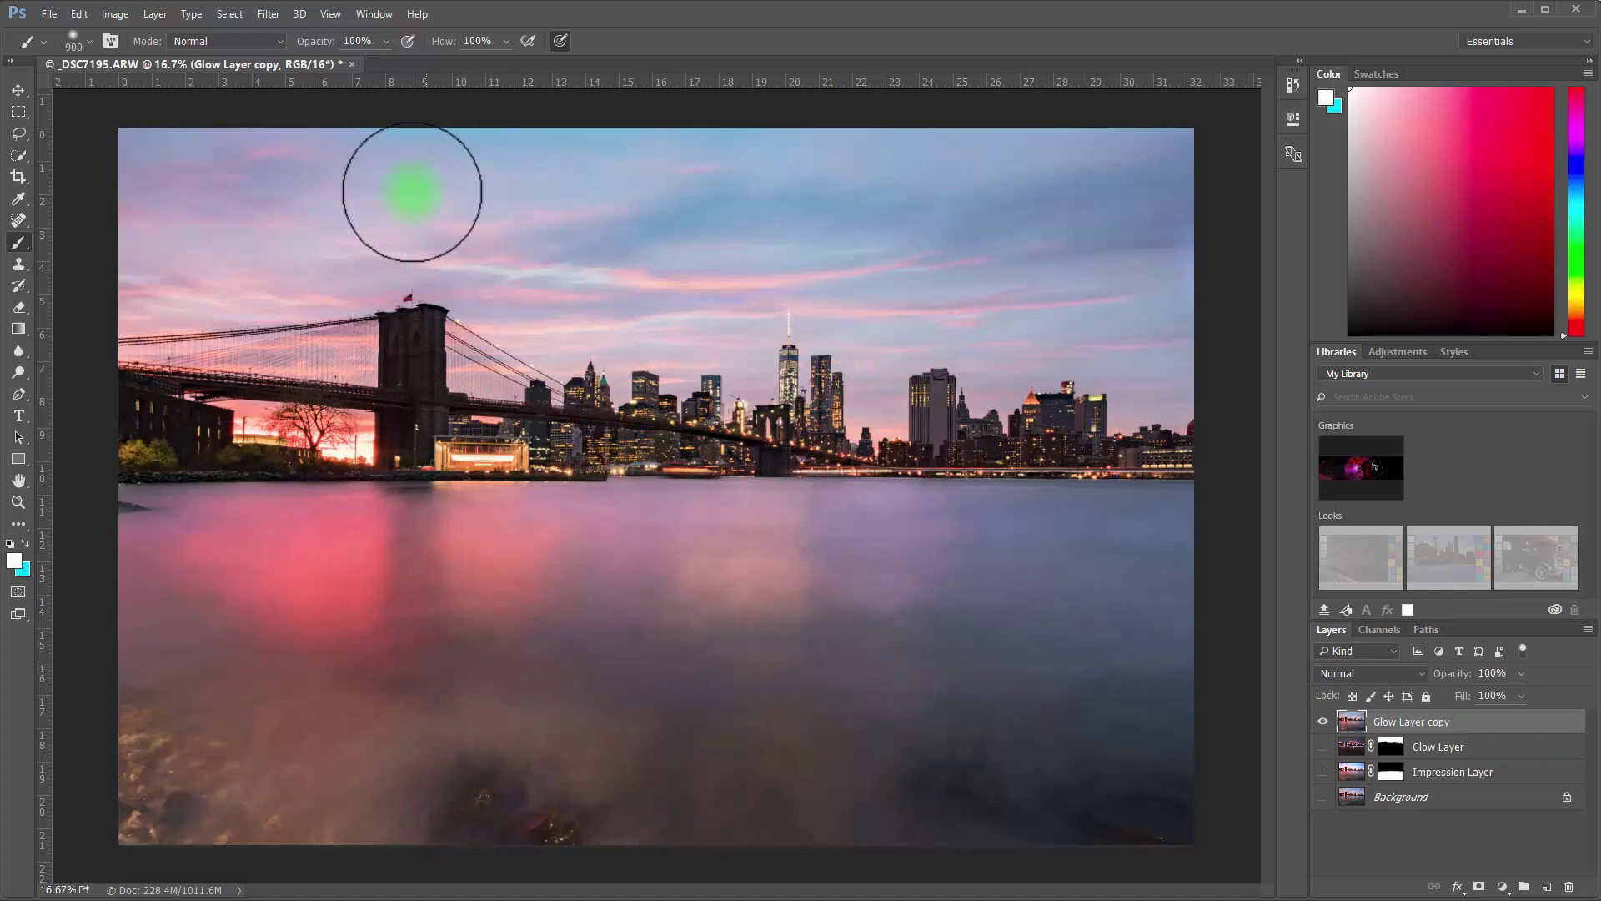
{"action": "left_click", "coordinate": [269, 14]}
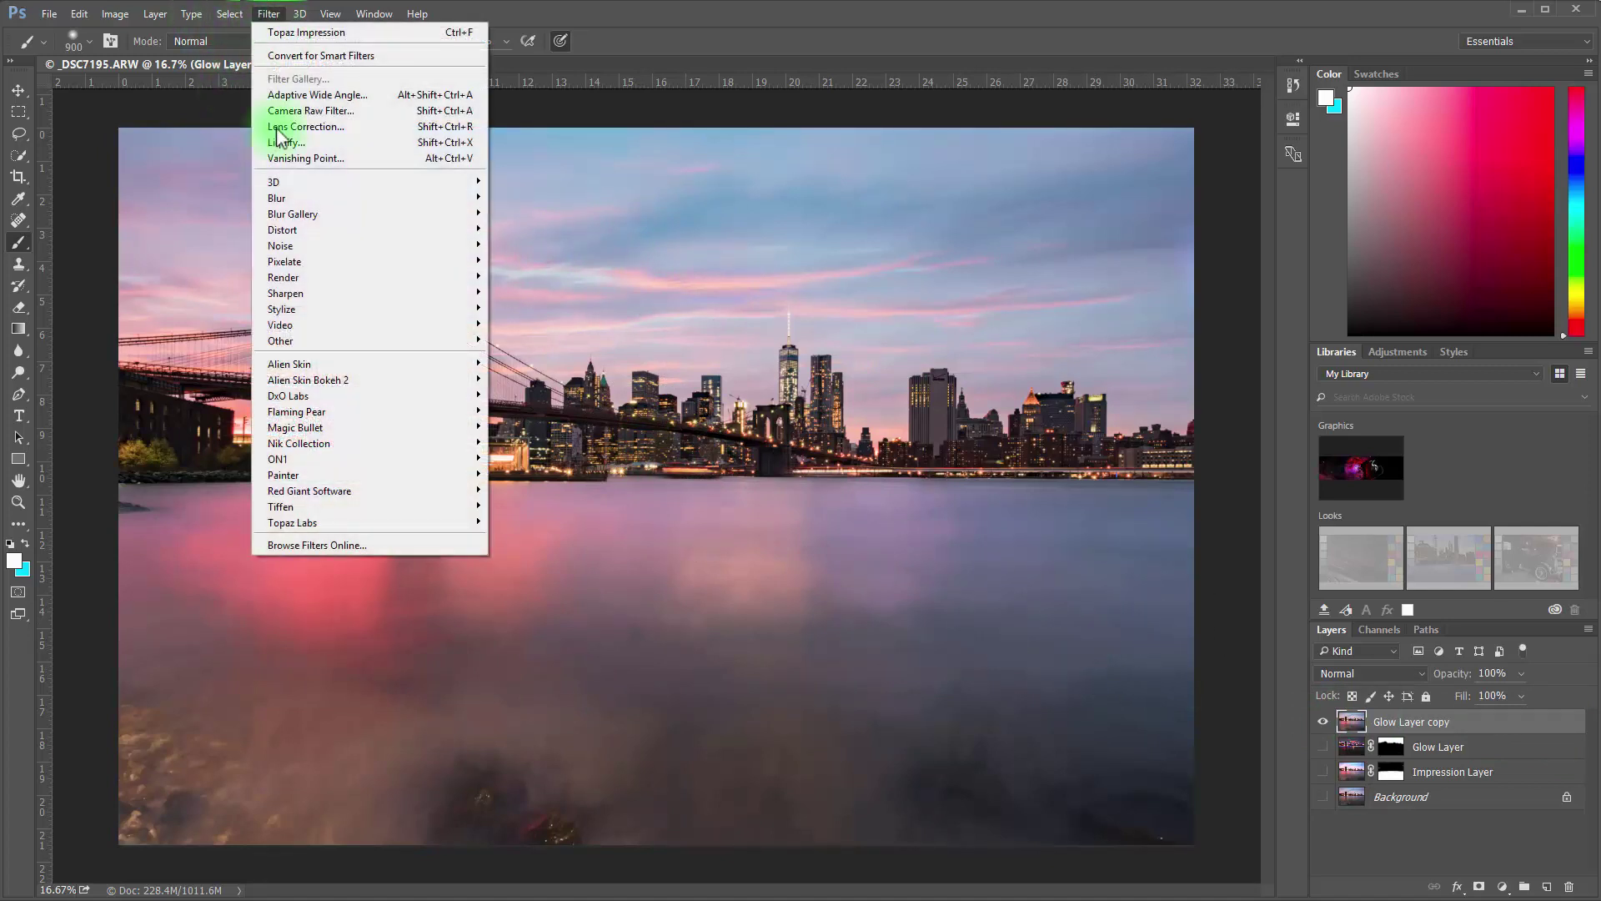
{"action": "mouse_move", "coordinate": [336, 520]}
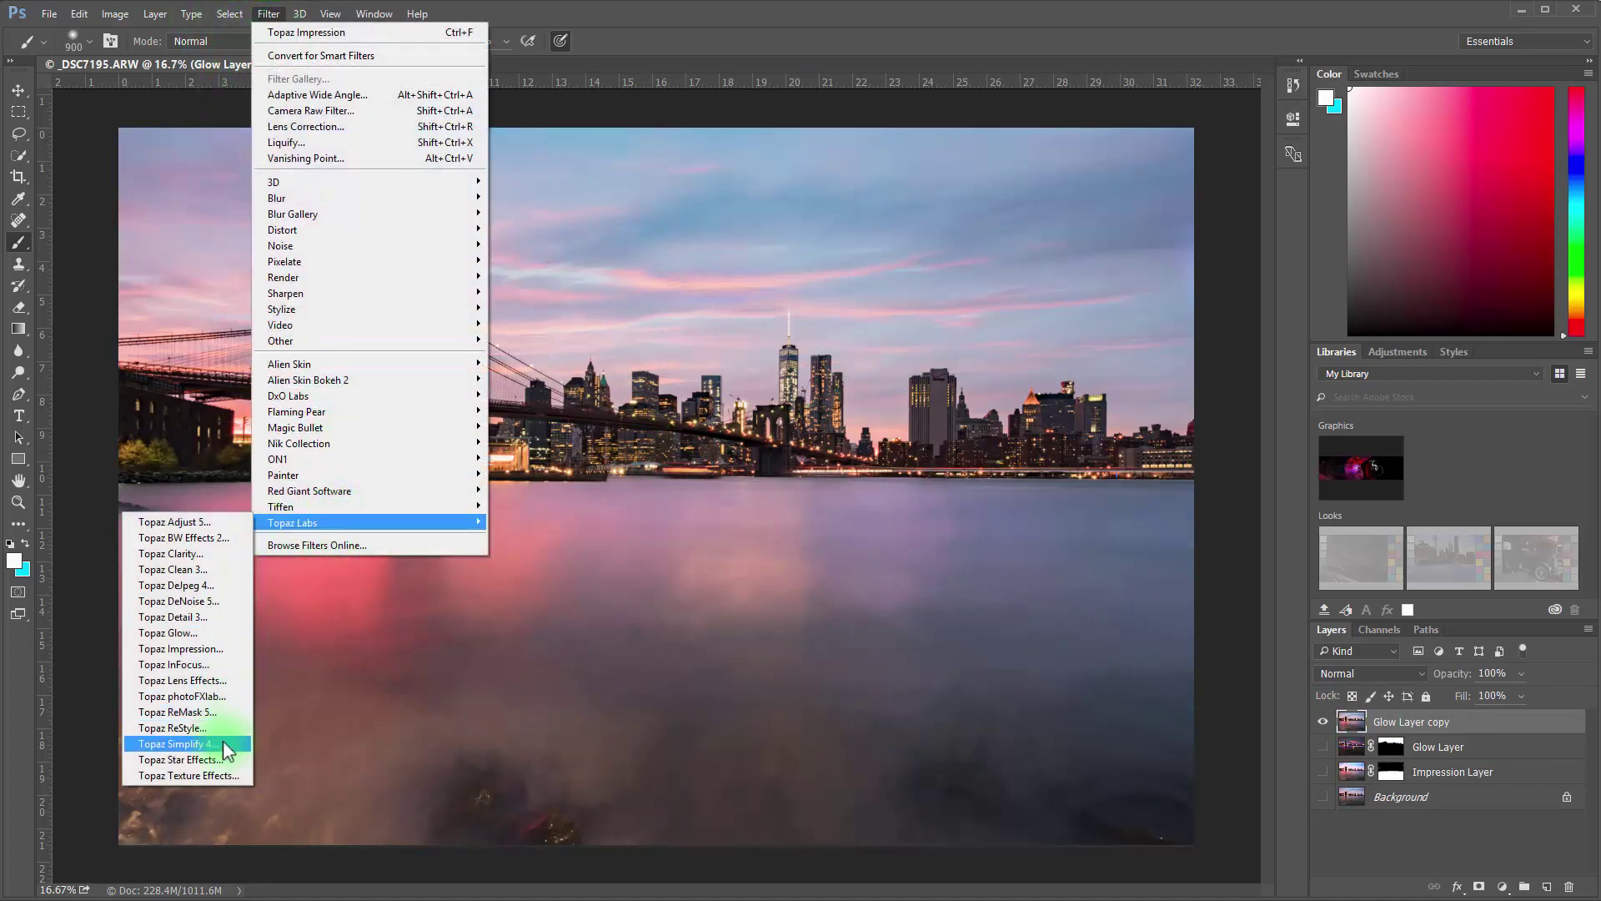
{"action": "left_click", "coordinate": [212, 779]}
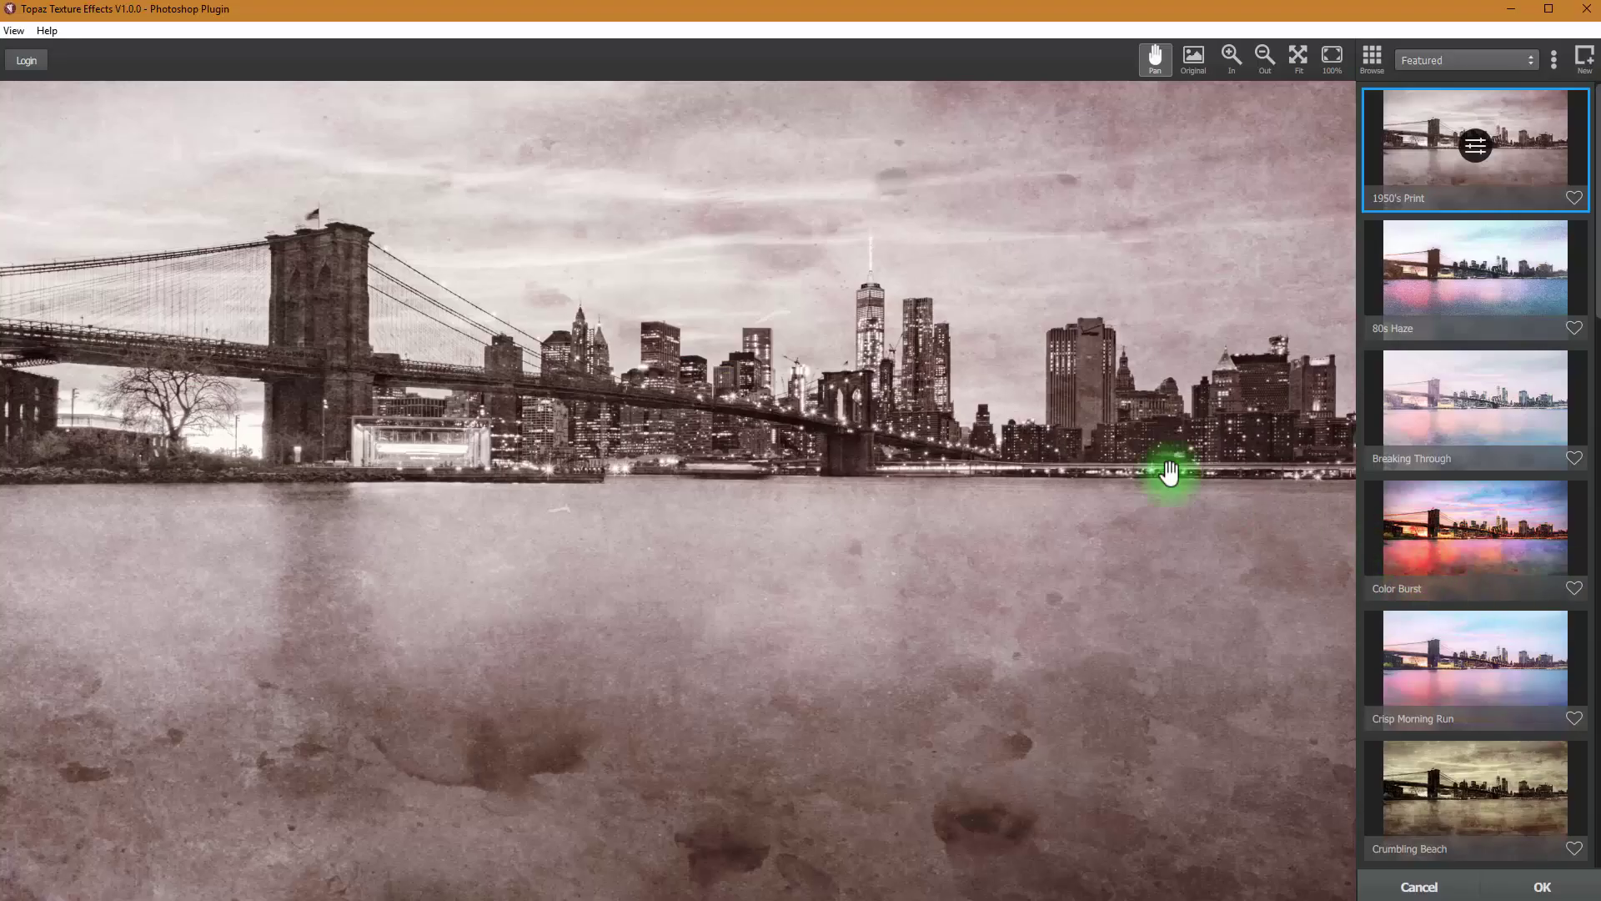
{"action": "left_click", "coordinate": [1509, 553]}
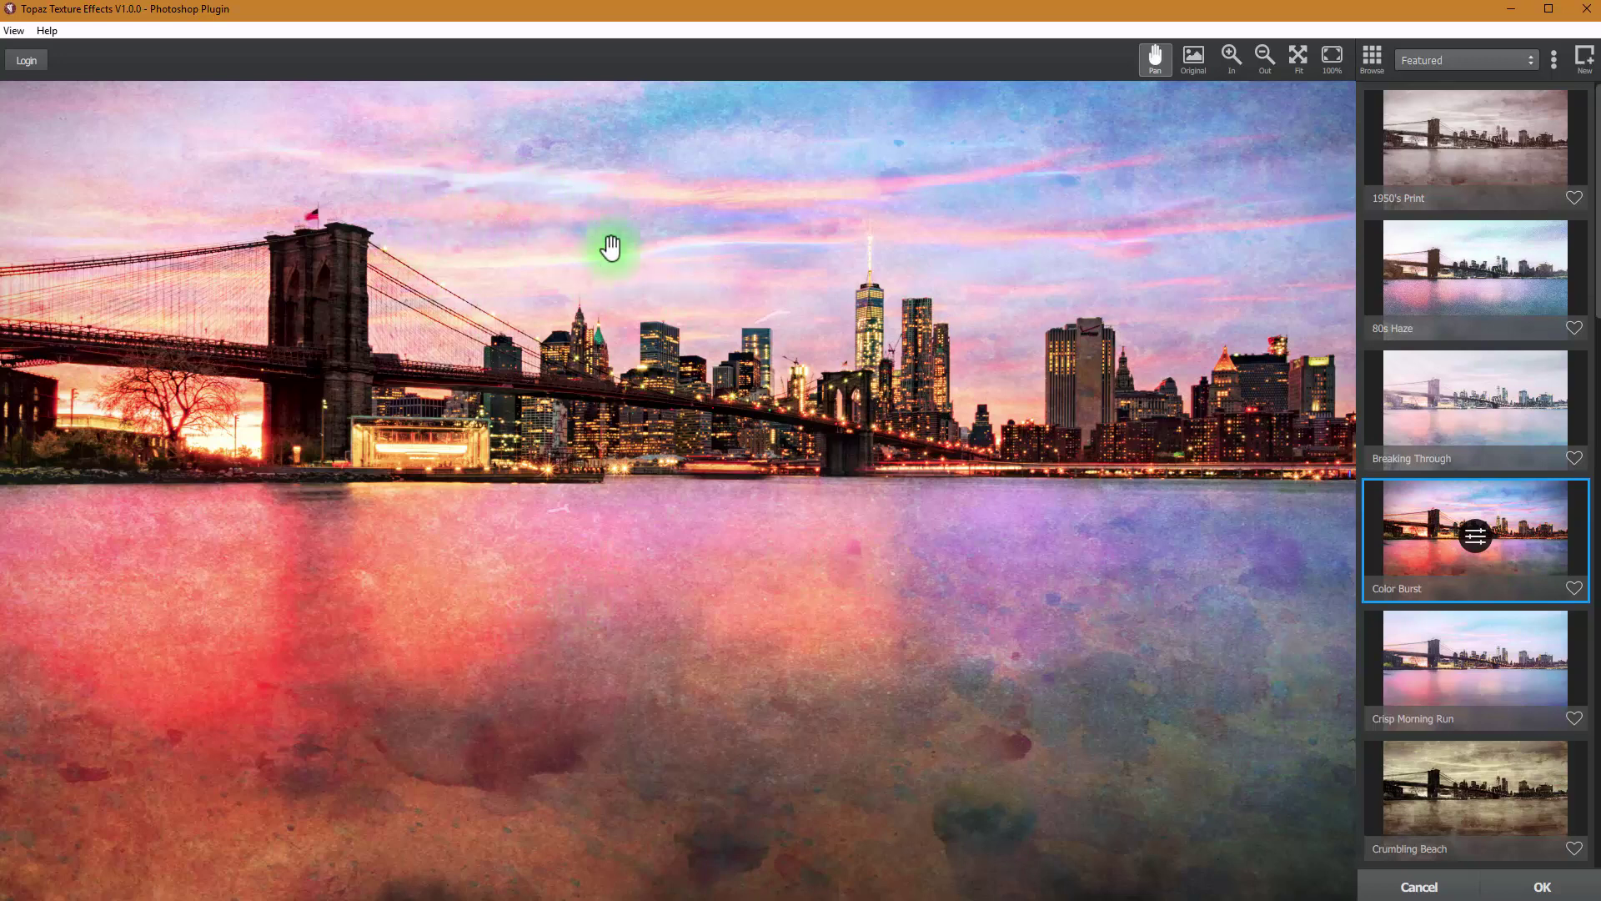
{"action": "left_click", "coordinate": [1418, 886]}
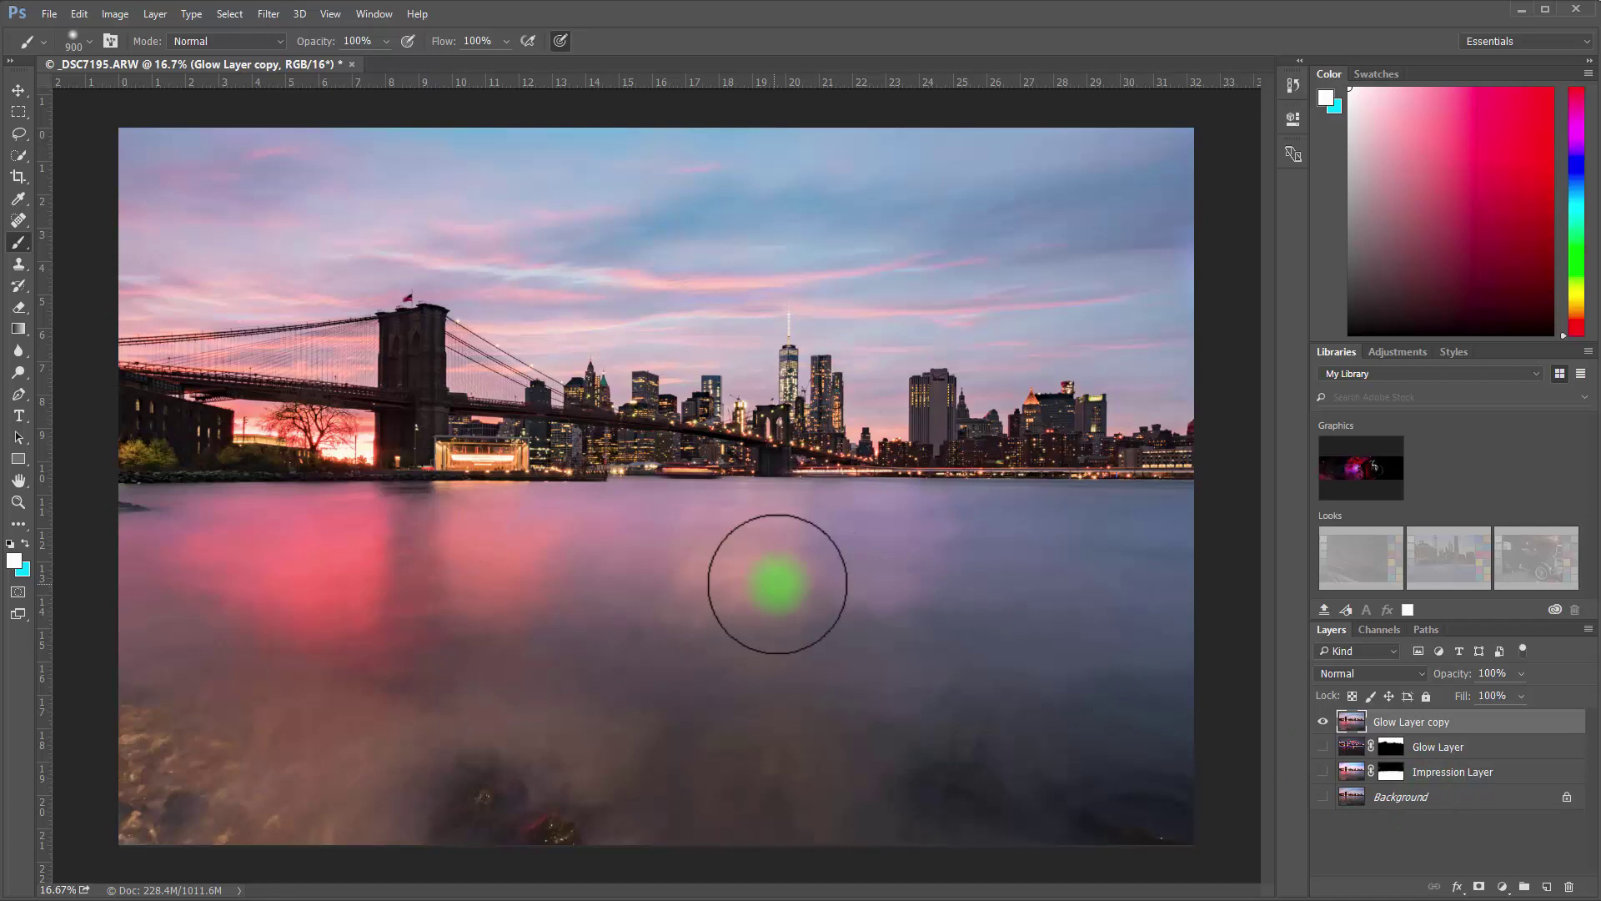
Duplicate Glow Layer copy and apply the Topaz Texture Effects Color Burst texture to it
{"action": "left_click_drag", "start_coordinate": [1514, 728], "coordinate": [1545, 885]}
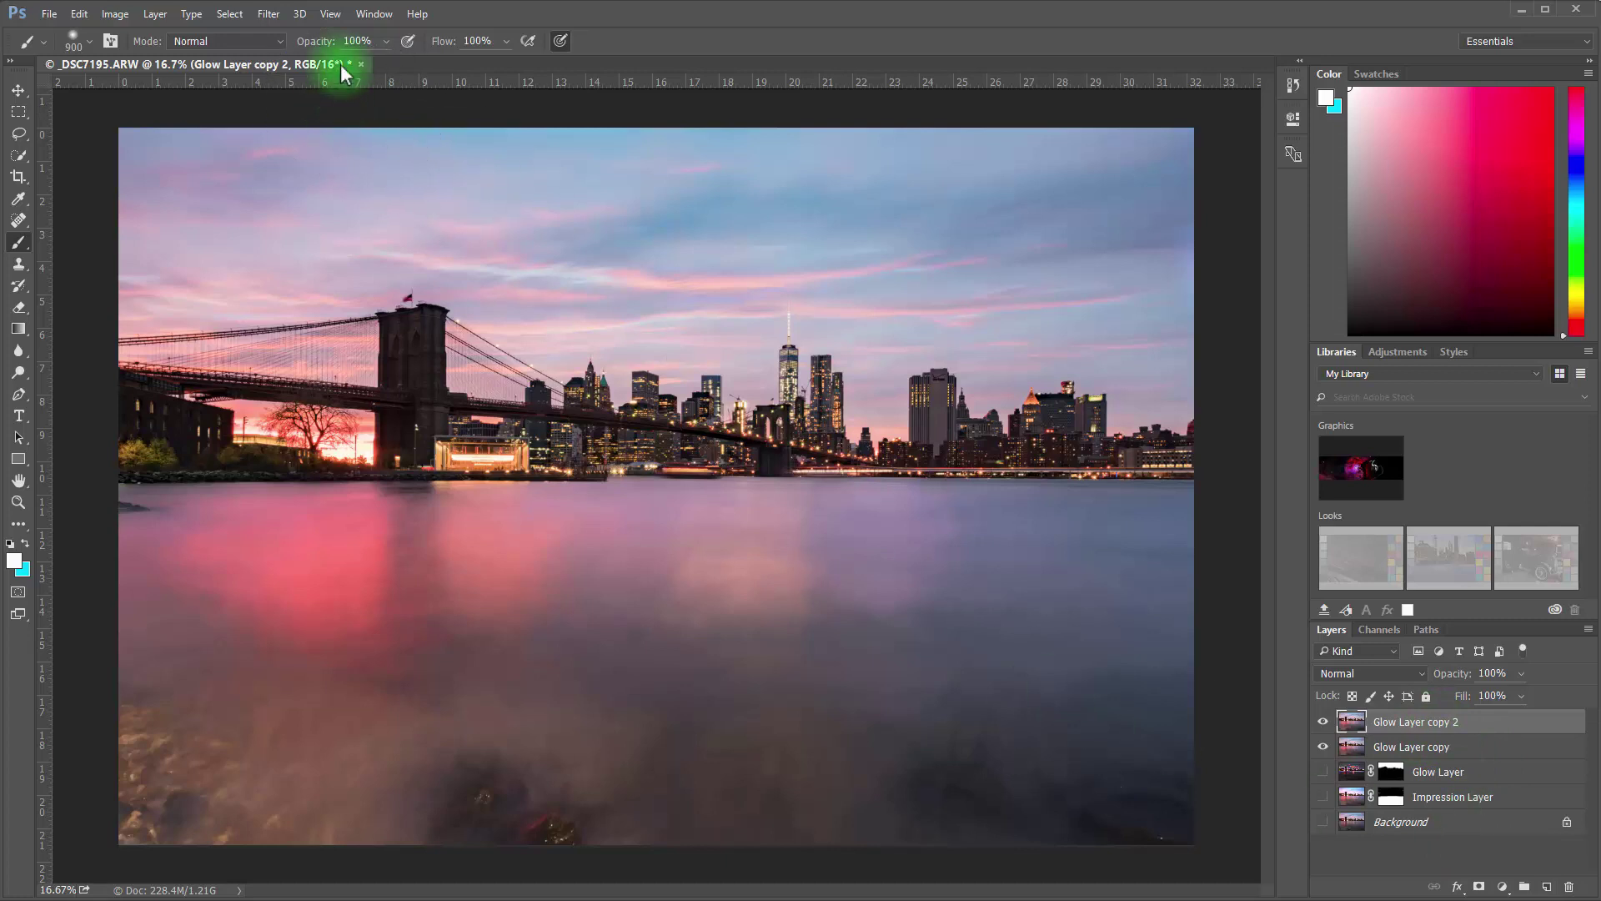
{"action": "left_click", "coordinate": [266, 14]}
{"action": "mouse_move", "coordinate": [308, 522]}
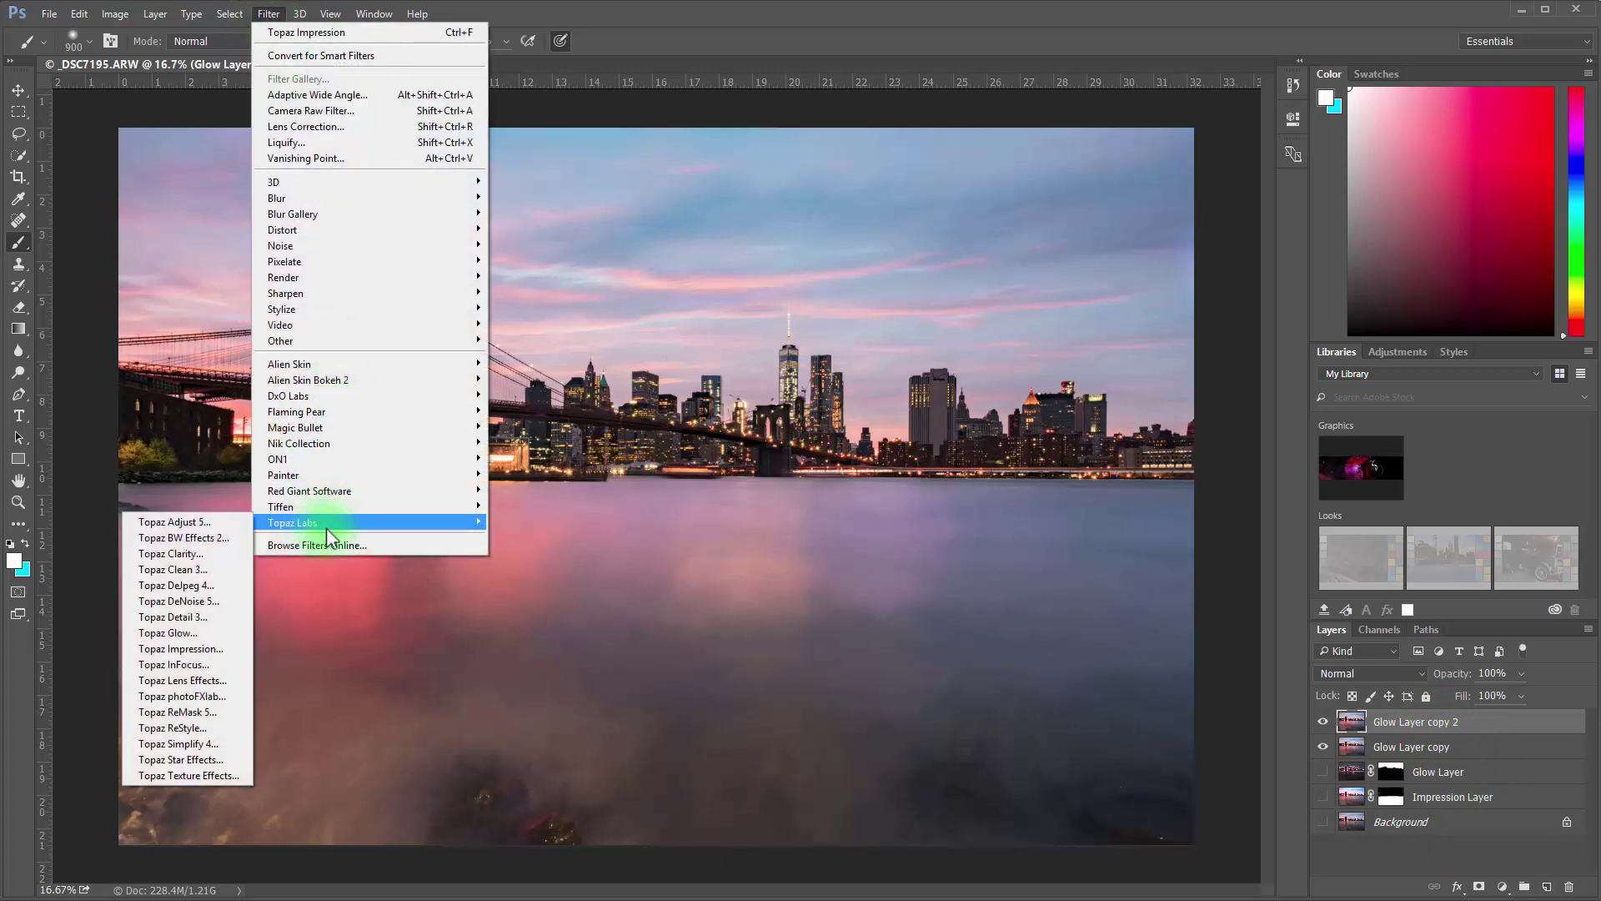
{"action": "left_click", "coordinate": [185, 776]}
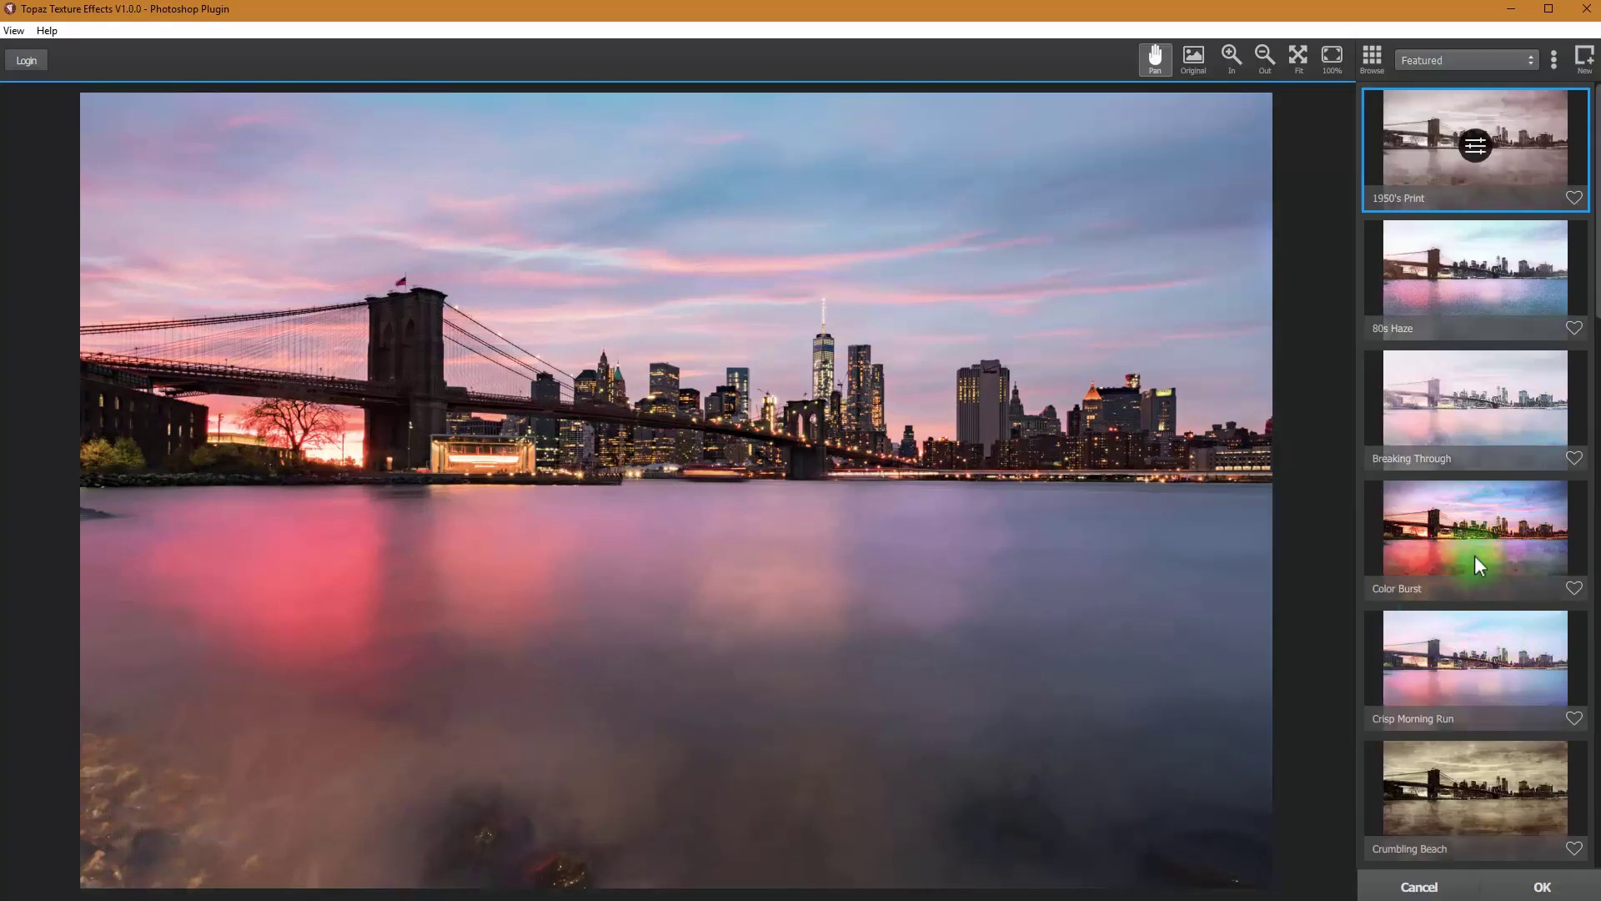
{"action": "left_click", "coordinate": [1474, 555]}
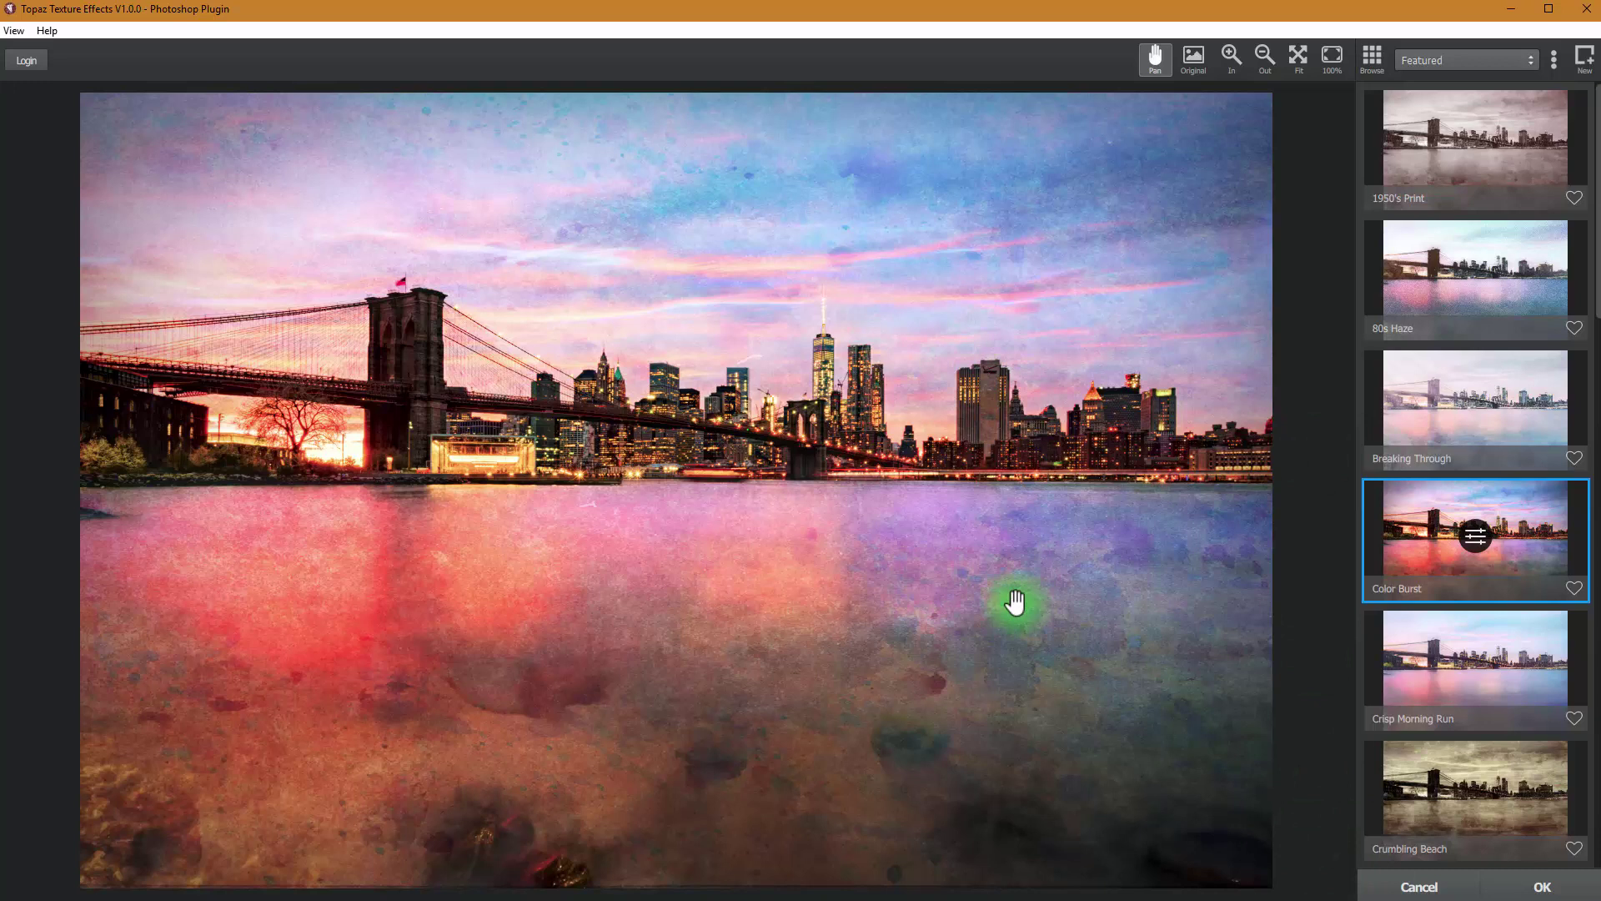
{"action": "left_click", "coordinate": [1541, 887]}
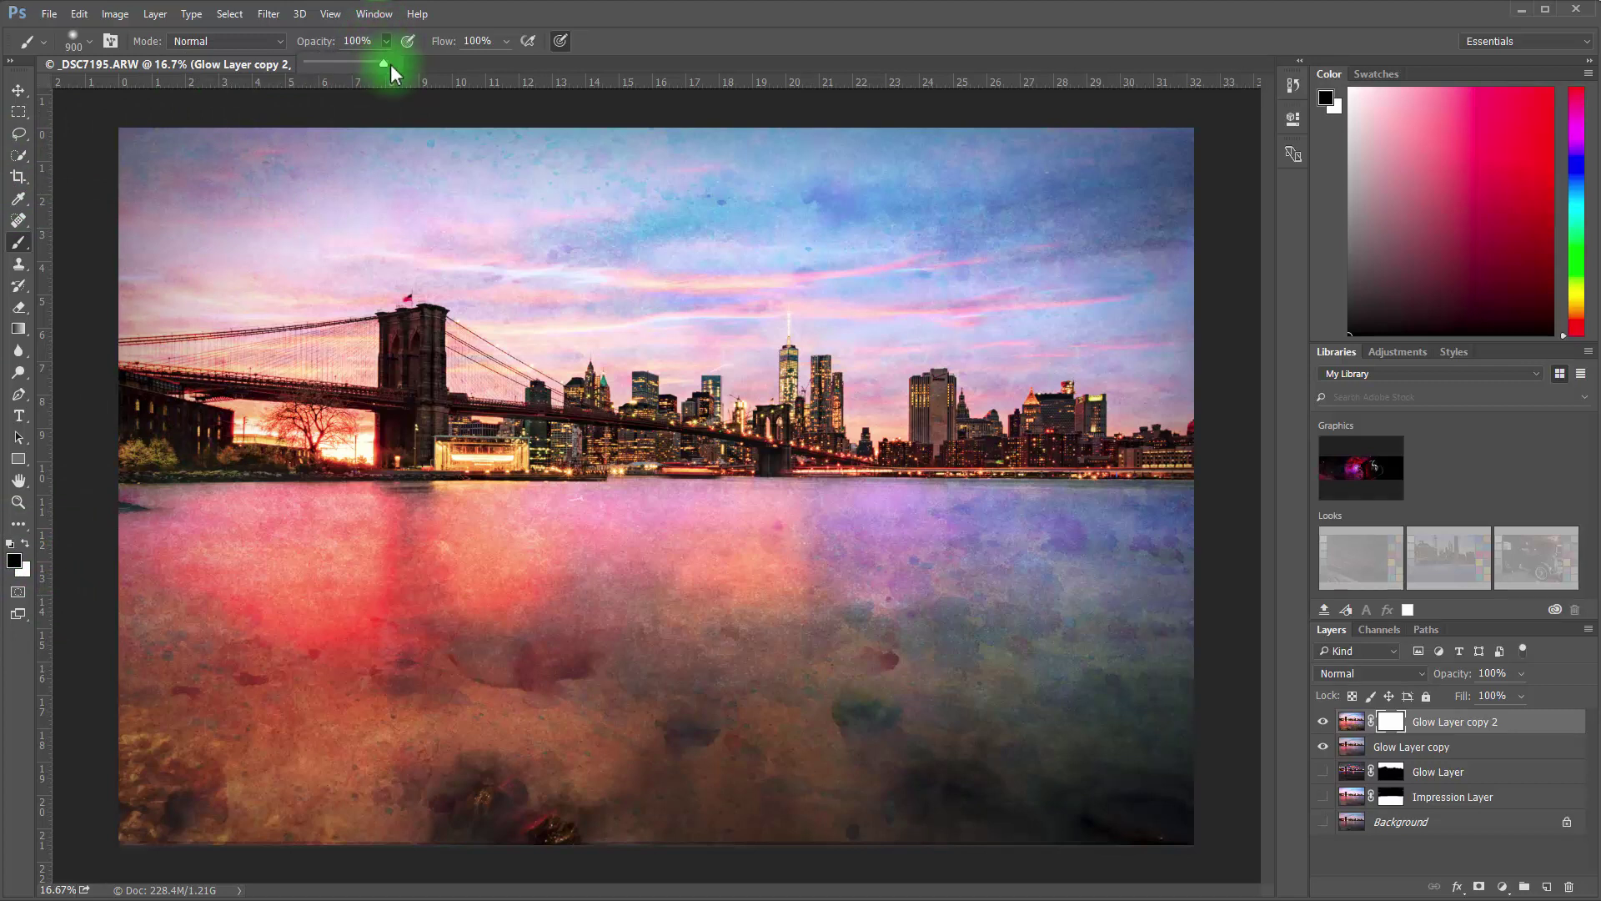
With brush opacity at 14%, mask the Color Burst texture over the lower-left water and sky
{"action": "left_click_drag", "start_coordinate": [378, 65], "coordinate": [341, 66]}
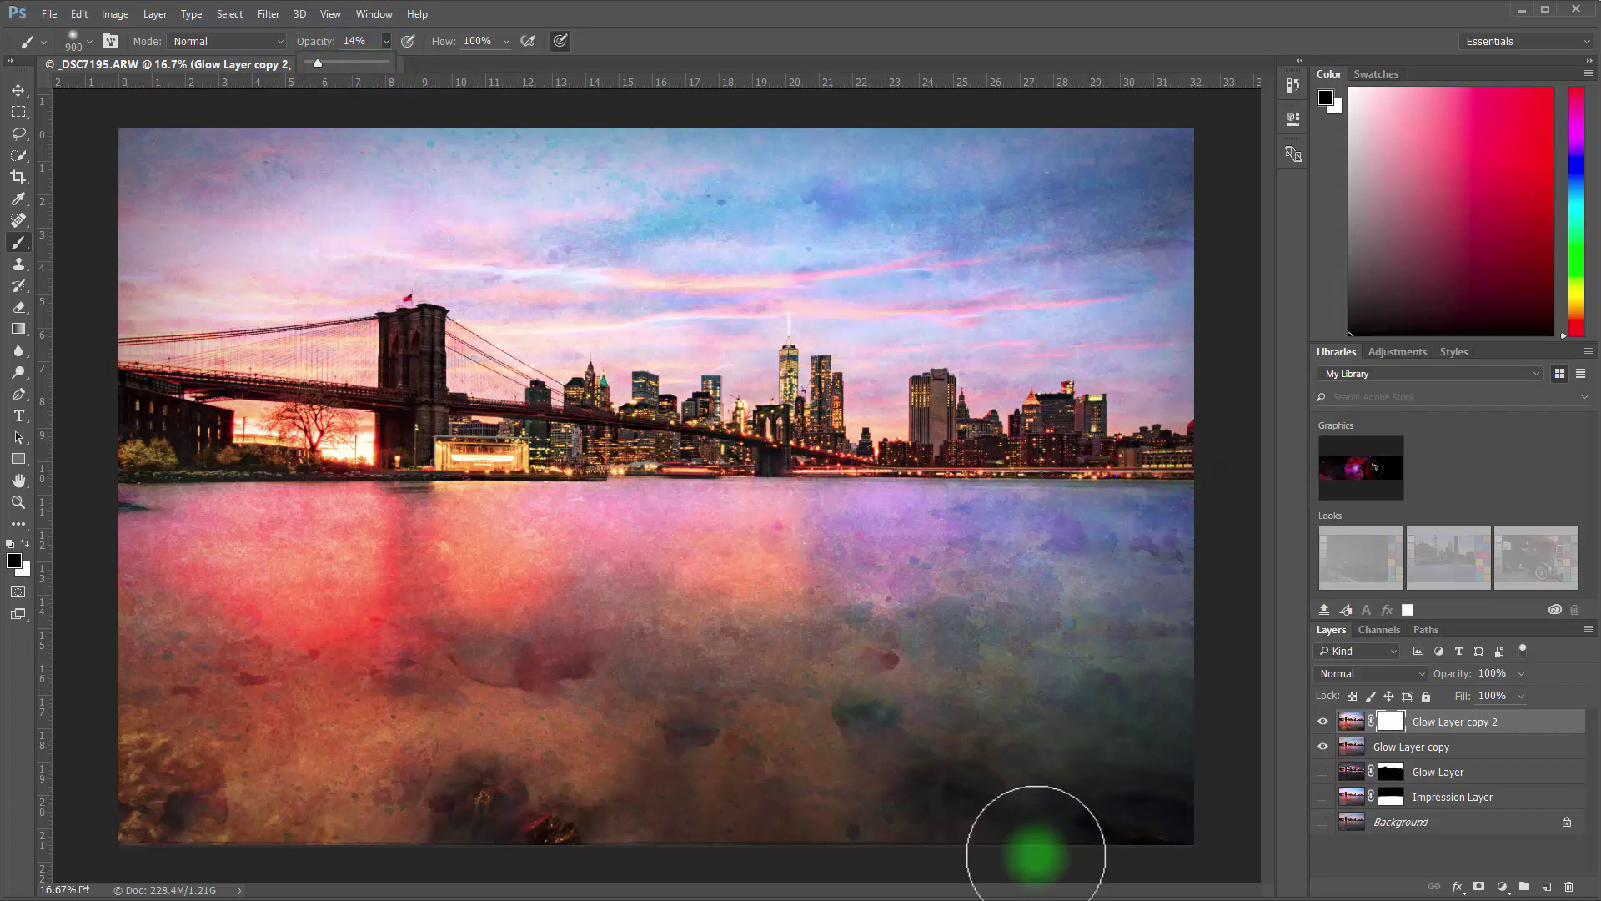
{"action": "mouse_move", "coordinate": [542, 689]}
{"action": "left_mouse_down"}
{"action": "mouse_move", "coordinate": [518, 667]}
{"action": "mouse_move", "coordinate": [582, 680]}
{"action": "mouse_move", "coordinate": [472, 675]}
{"action": "left_mouse_up"}
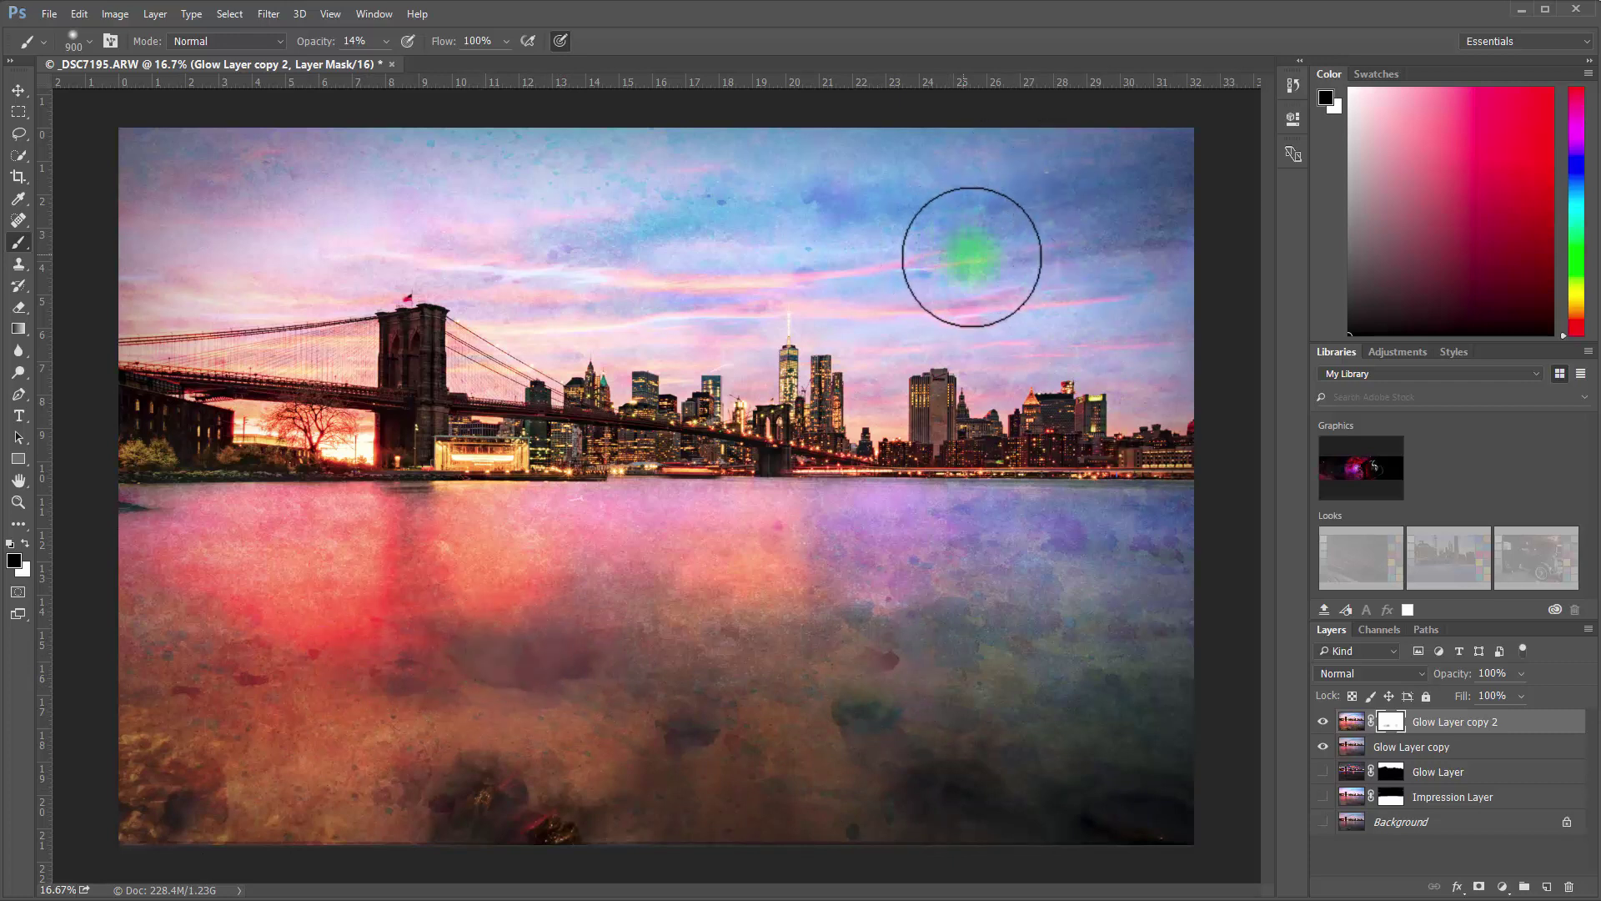
{"action": "left_click", "coordinate": [828, 203]}
{"action": "mouse_move", "coordinate": [828, 204]}
{"action": "left_mouse_down"}
{"action": "mouse_move", "coordinate": [1096, 204]}
{"action": "mouse_move", "coordinate": [1185, 171]}
{"action": "mouse_move", "coordinate": [1196, 278]}
{"action": "mouse_move", "coordinate": [1201, 233]}
{"action": "mouse_move", "coordinate": [1171, 692]}
{"action": "mouse_move", "coordinate": [1151, 733]}
{"action": "mouse_move", "coordinate": [1162, 762]}
{"action": "mouse_move", "coordinate": [1110, 797]}
{"action": "mouse_move", "coordinate": [937, 795]}
{"action": "mouse_move", "coordinate": [897, 850]}
{"action": "mouse_move", "coordinate": [1138, 783]}
{"action": "mouse_move", "coordinate": [1119, 767]}
{"action": "mouse_move", "coordinate": [911, 789]}
{"action": "mouse_move", "coordinate": [838, 817]}
{"action": "mouse_move", "coordinate": [913, 831]}
{"action": "mouse_move", "coordinate": [1164, 820]}
{"action": "mouse_move", "coordinate": [889, 853]}
{"action": "mouse_move", "coordinate": [896, 822]}
{"action": "mouse_move", "coordinate": [271, 886]}
{"action": "mouse_move", "coordinate": [3, 808]}
{"action": "mouse_move", "coordinate": [192, 782]}
{"action": "mouse_move", "coordinate": [239, 710]}
{"action": "mouse_move", "coordinate": [205, 632]}
{"action": "mouse_move", "coordinate": [250, 665]}
{"action": "mouse_move", "coordinate": [241, 622]}
{"action": "mouse_move", "coordinate": [462, 690]}
{"action": "mouse_move", "coordinate": [556, 651]}
{"action": "mouse_move", "coordinate": [529, 668]}
{"action": "mouse_move", "coordinate": [639, 692]}
{"action": "mouse_move", "coordinate": [680, 733]}
{"action": "mouse_move", "coordinate": [882, 709]}
{"action": "mouse_move", "coordinate": [865, 717]}
{"action": "mouse_move", "coordinate": [869, 638]}
{"action": "mouse_move", "coordinate": [805, 638]}
{"action": "mouse_move", "coordinate": [767, 590]}
{"action": "mouse_move", "coordinate": [392, 429]}
{"action": "mouse_move", "coordinate": [158, 448]}
{"action": "mouse_move", "coordinate": [241, 503]}
{"action": "mouse_move", "coordinate": [947, 814]}
{"action": "left_mouse_up"}
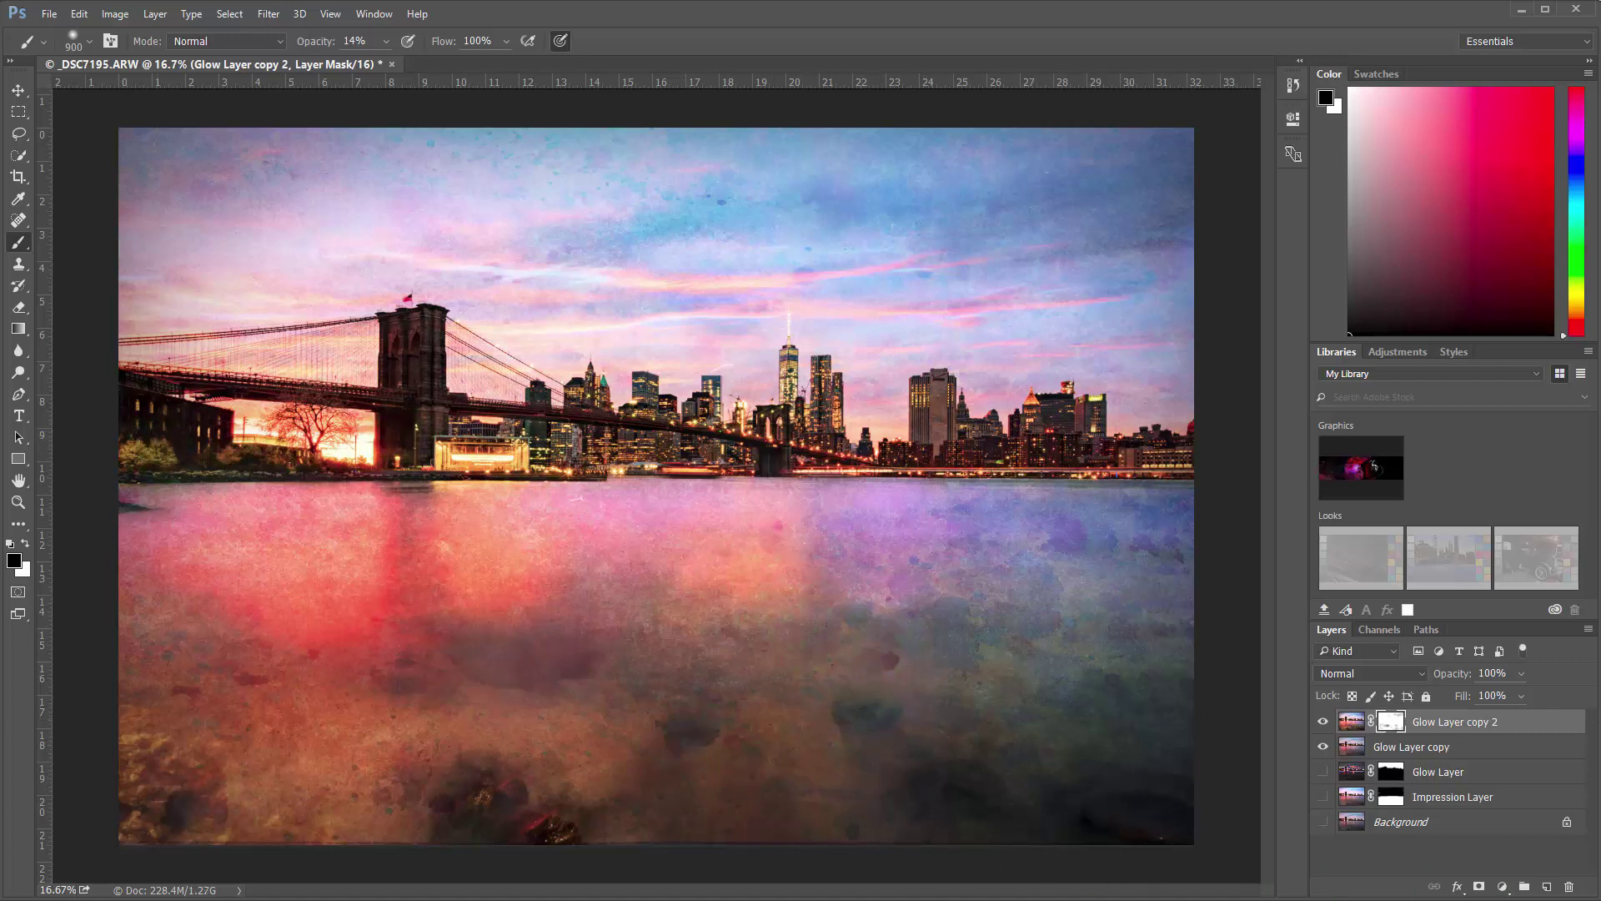